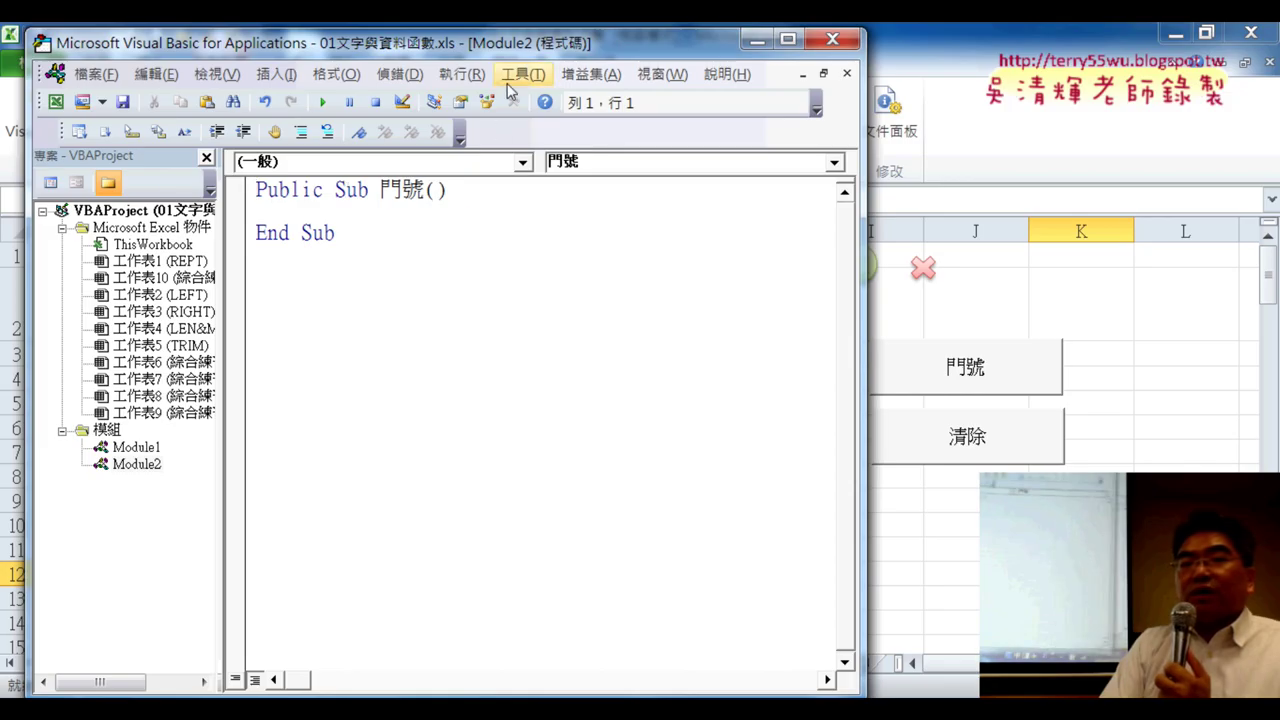
Place the code window beside the worksheet and indent the empty line in Sub 門號.
left_click_drag(516, 50, 884, 69)
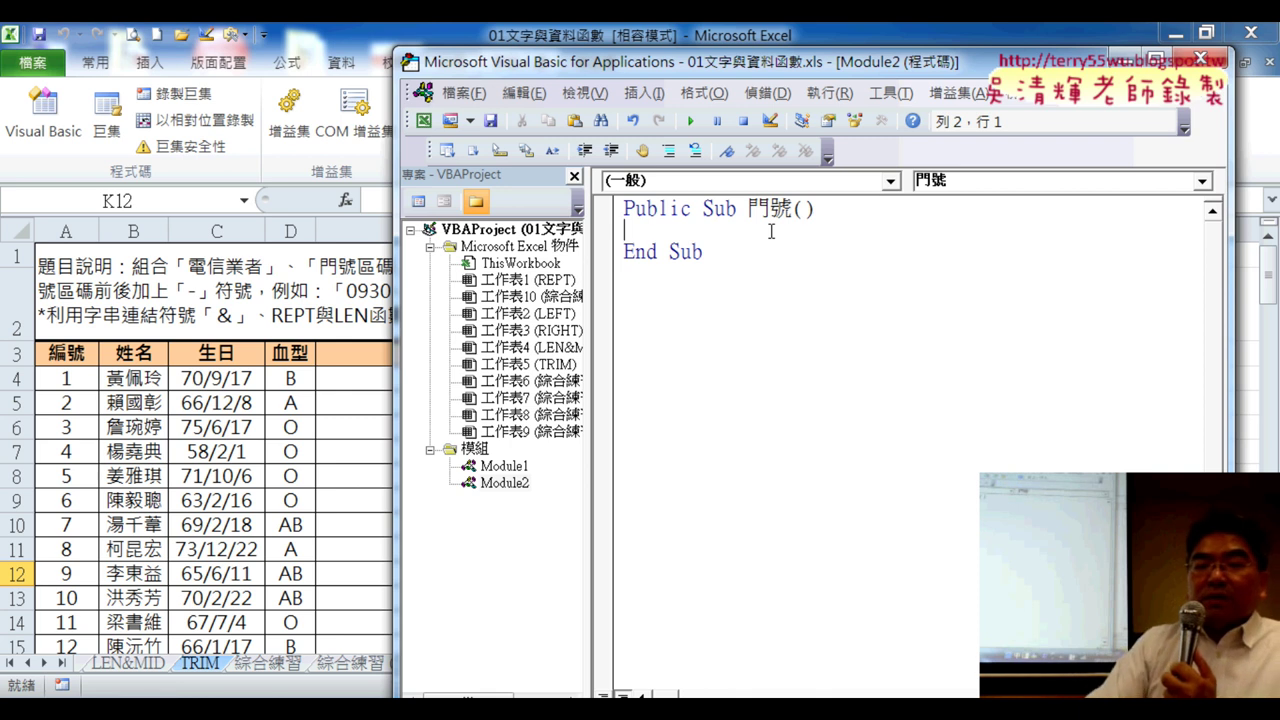
key("Tab")
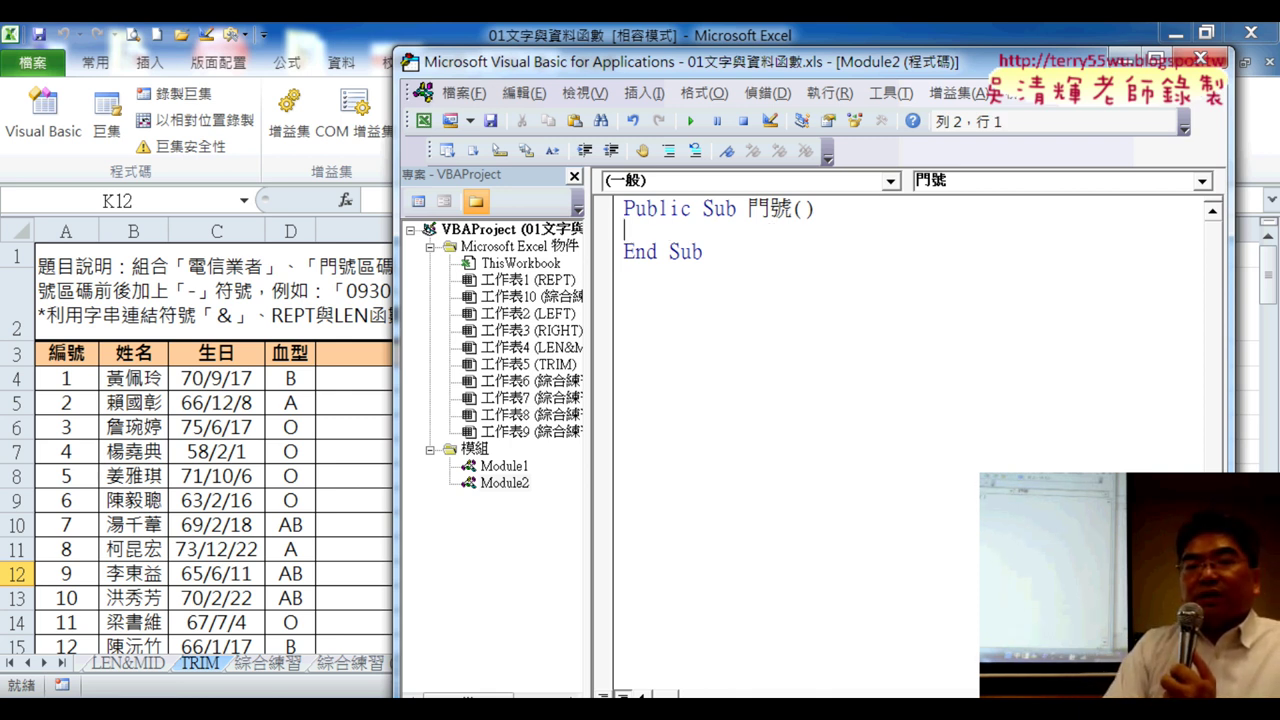
left_click_drag(708, 268, 612, 258)
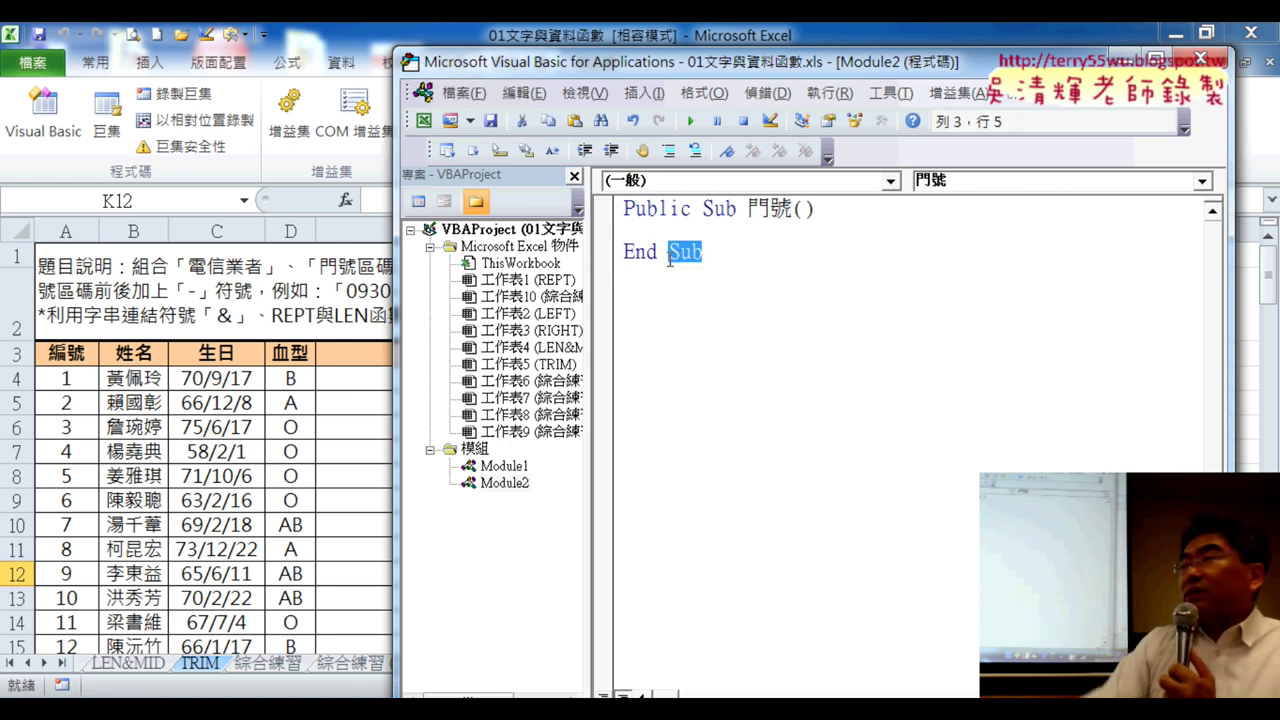
left_click(655, 229)
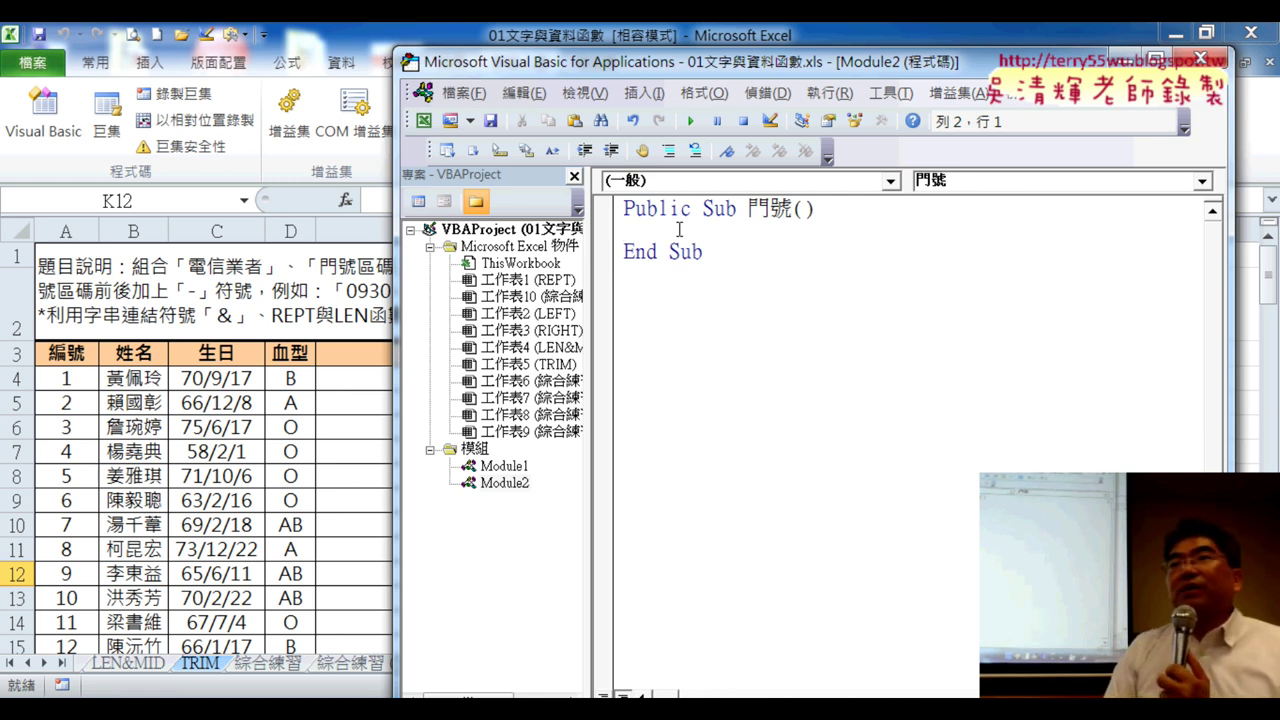
key("Tab")
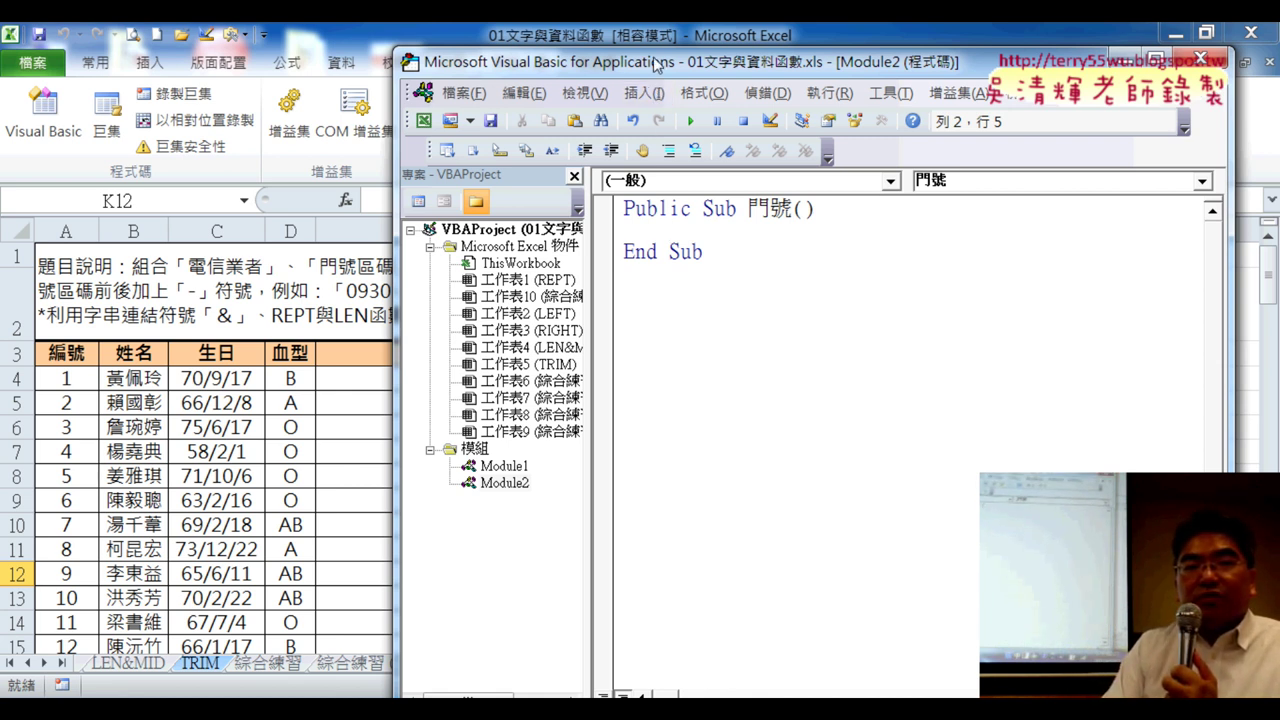
mouse_move(653, 46)
left_mouse_down()
mouse_move(568, 155)
mouse_move(541, 402)
left_mouse_up()
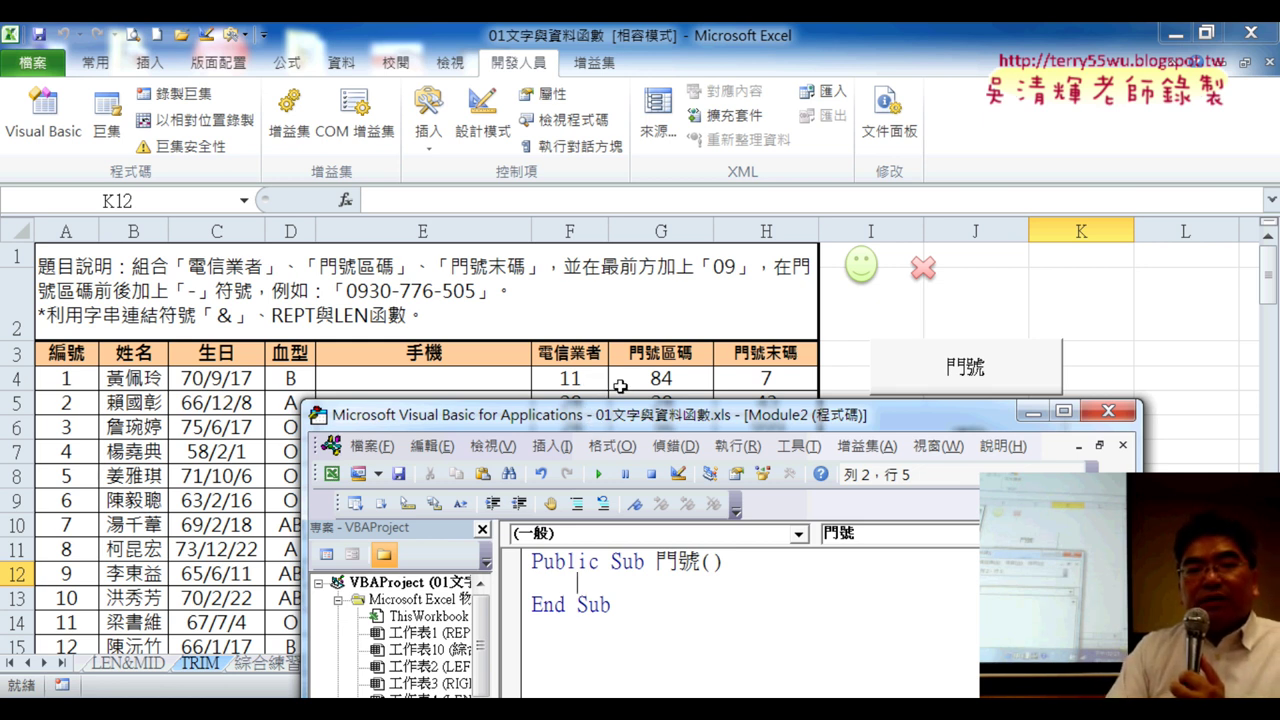
Circle carrier 11, area 84, end code 7 and target cell E4 with the pen, then clear them.
mouse_move(570, 398)
left_mouse_down()
mouse_move(675, 368)
mouse_move(668, 400)
left_mouse_up()
left_click_drag(778, 364, 800, 410)
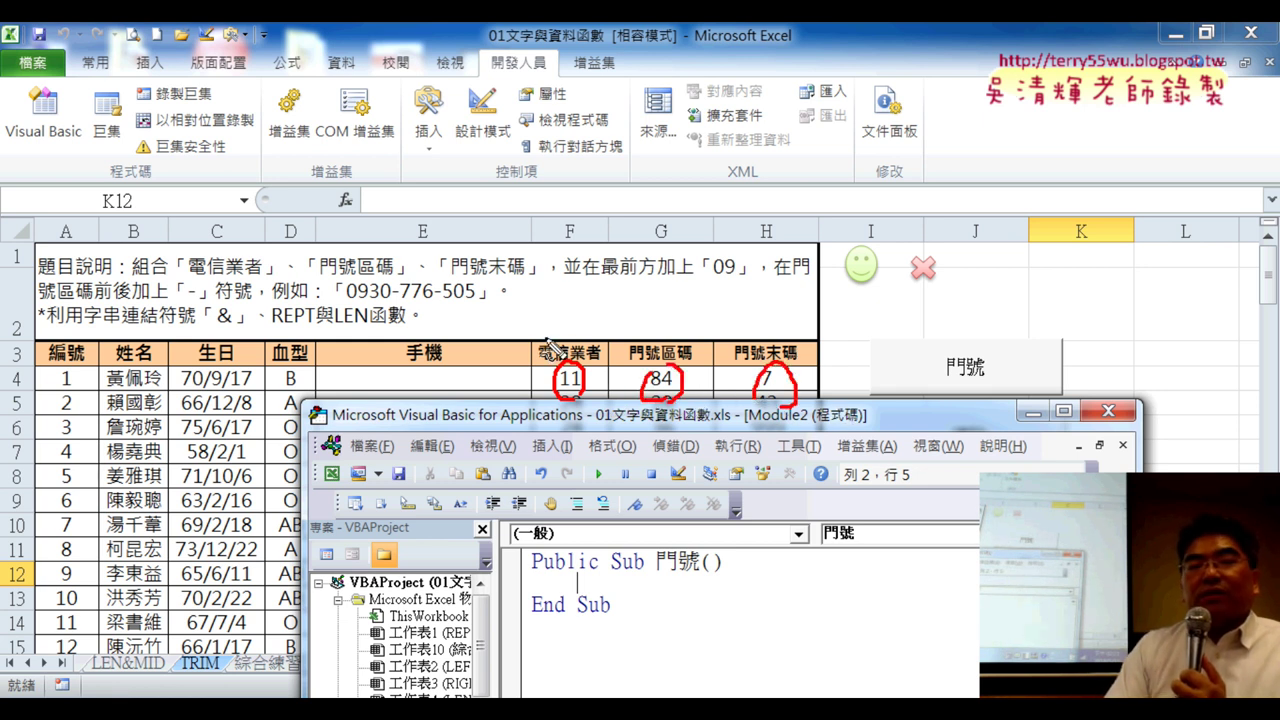
left_click_drag(548, 343, 468, 372)
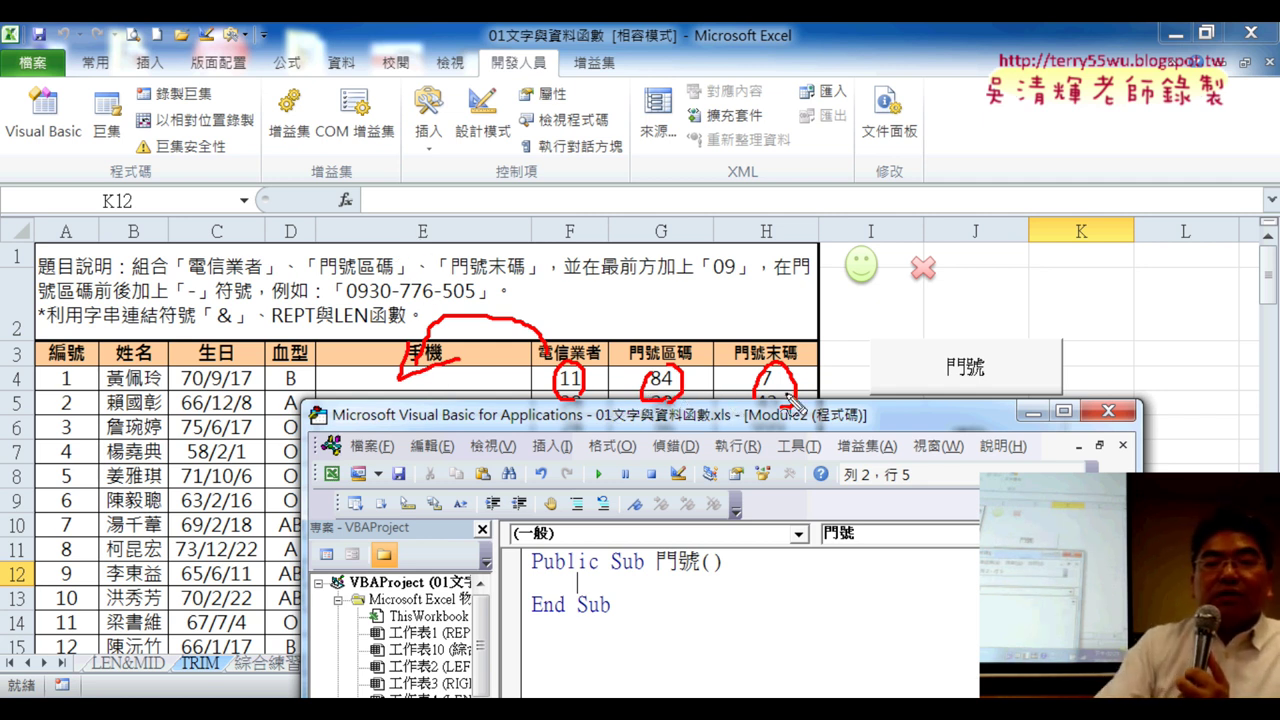
key("Escape")
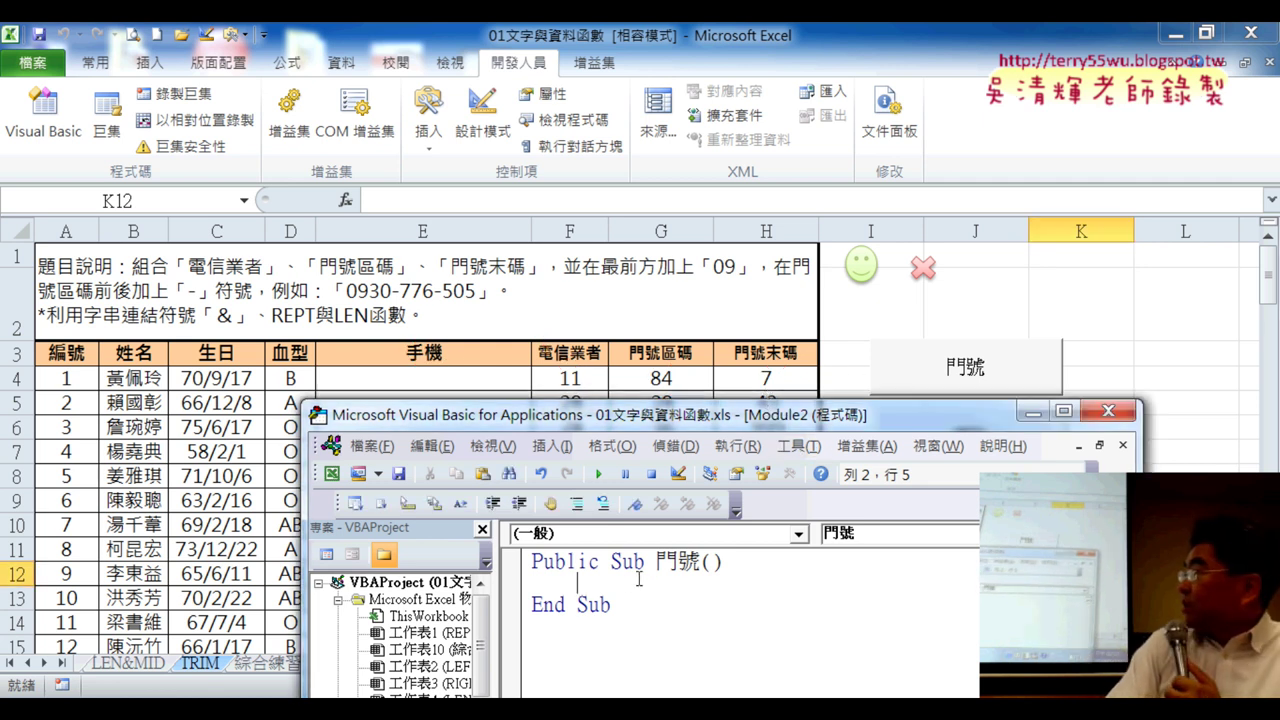
Reopen the VBA editor and dock it, shortened, at the top above the table headers.
mouse_move(699, 421)
left_mouse_down()
mouse_move(740, 416)
mouse_move(913, 68)
mouse_move(745, 2)
left_mouse_up()
key("alt+F11")
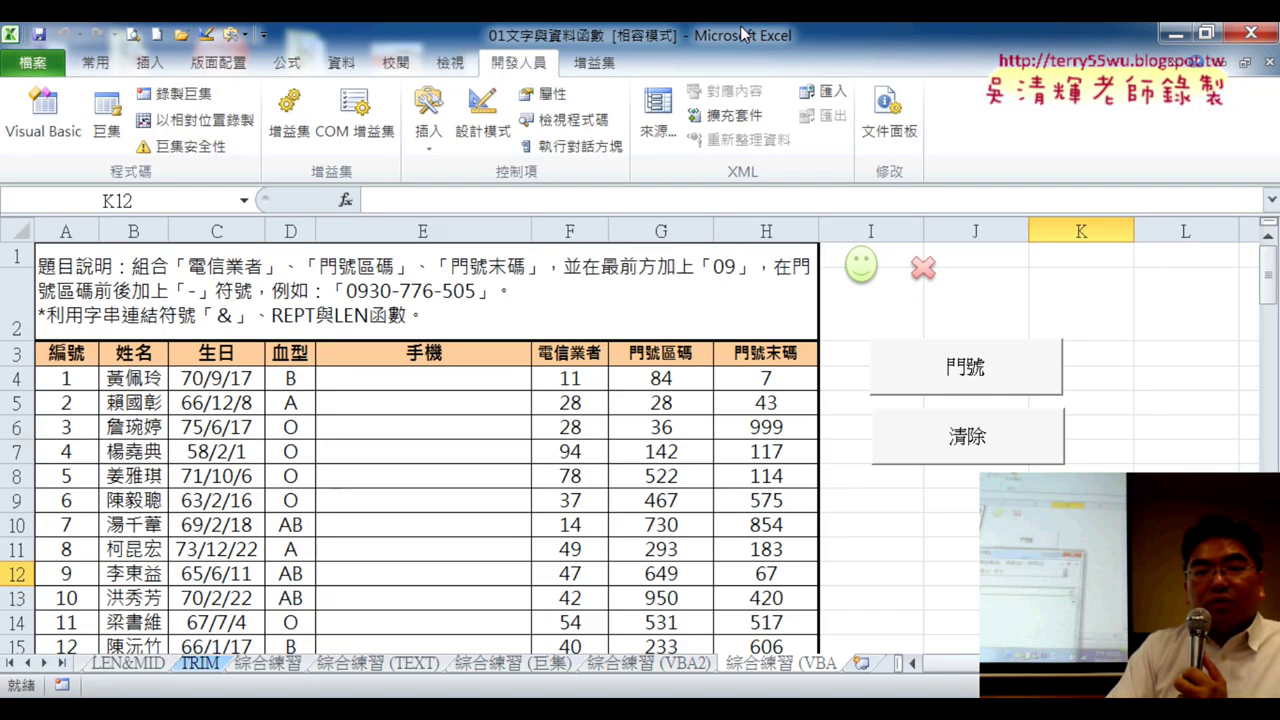
left_click(43, 115)
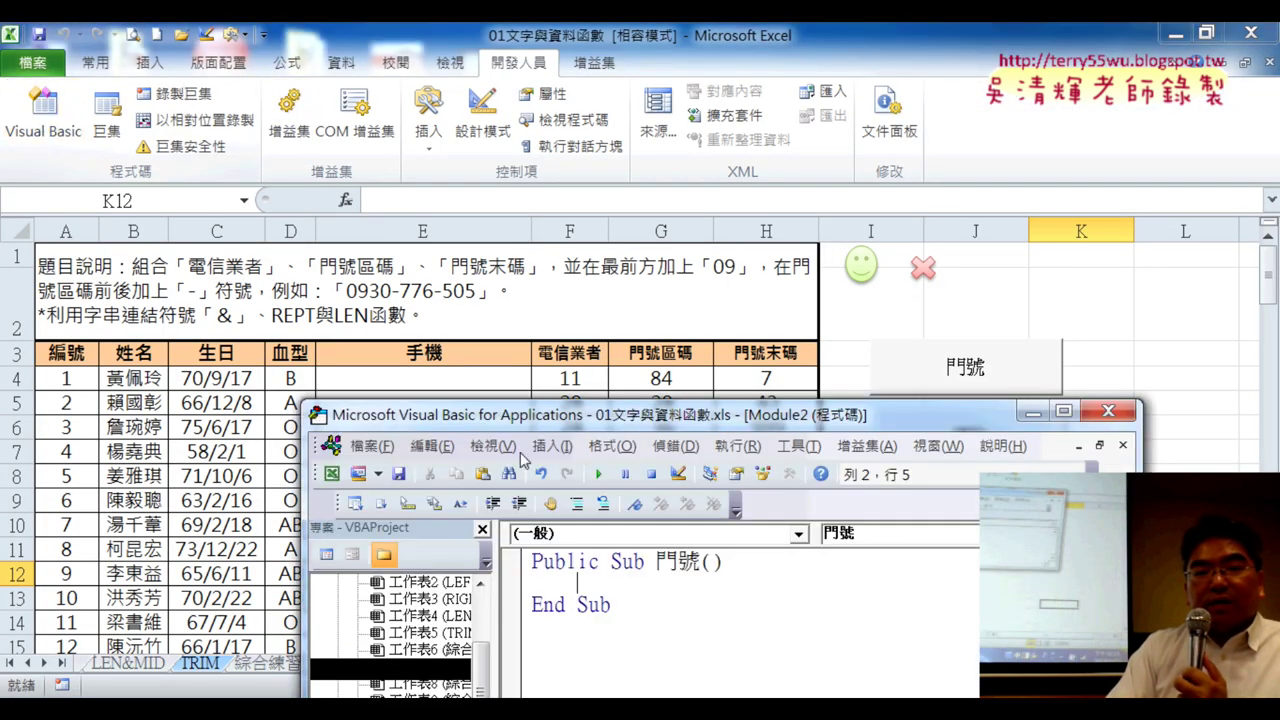
left_click_drag(632, 422, 556, 192)
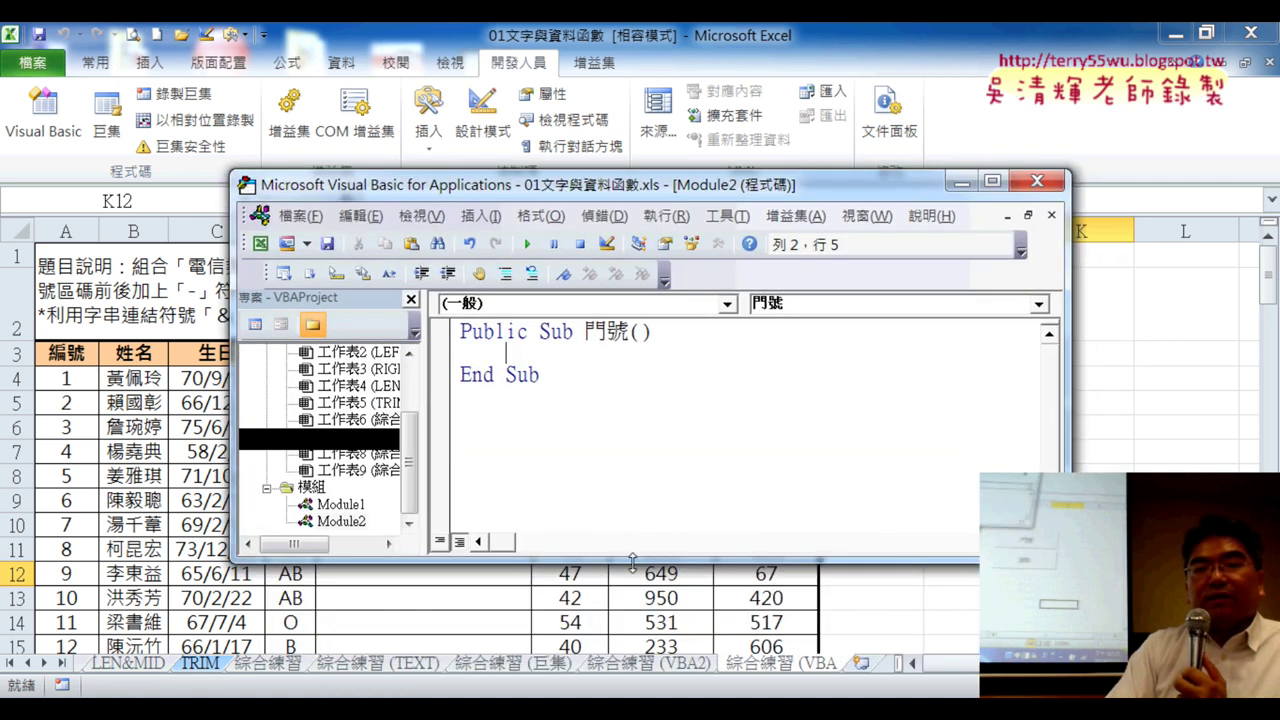
left_click_drag(640, 572, 637, 466)
mouse_move(612, 193)
left_mouse_down()
mouse_move(516, 49)
mouse_move(474, 51)
left_mouse_up()
Type cells(4,"E") as the first statement of Sub 門號, targeting cell E4.
left_click(369, 229)
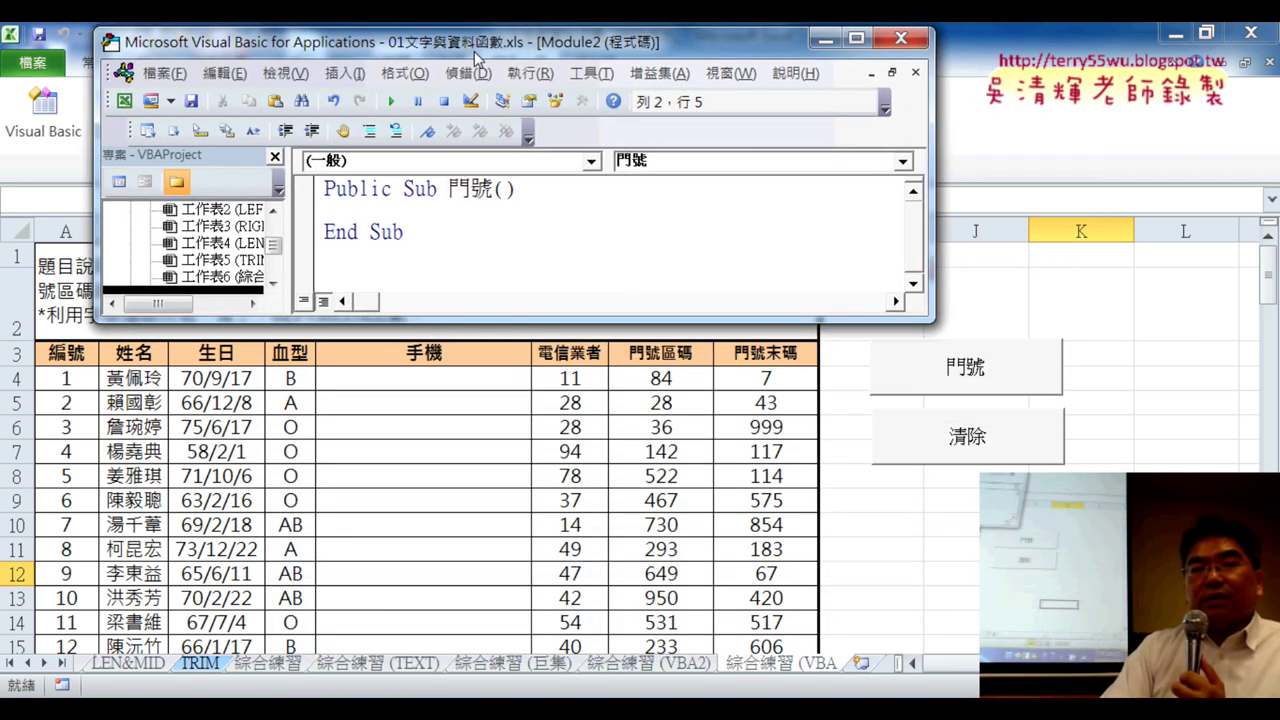
left_click(375, 208)
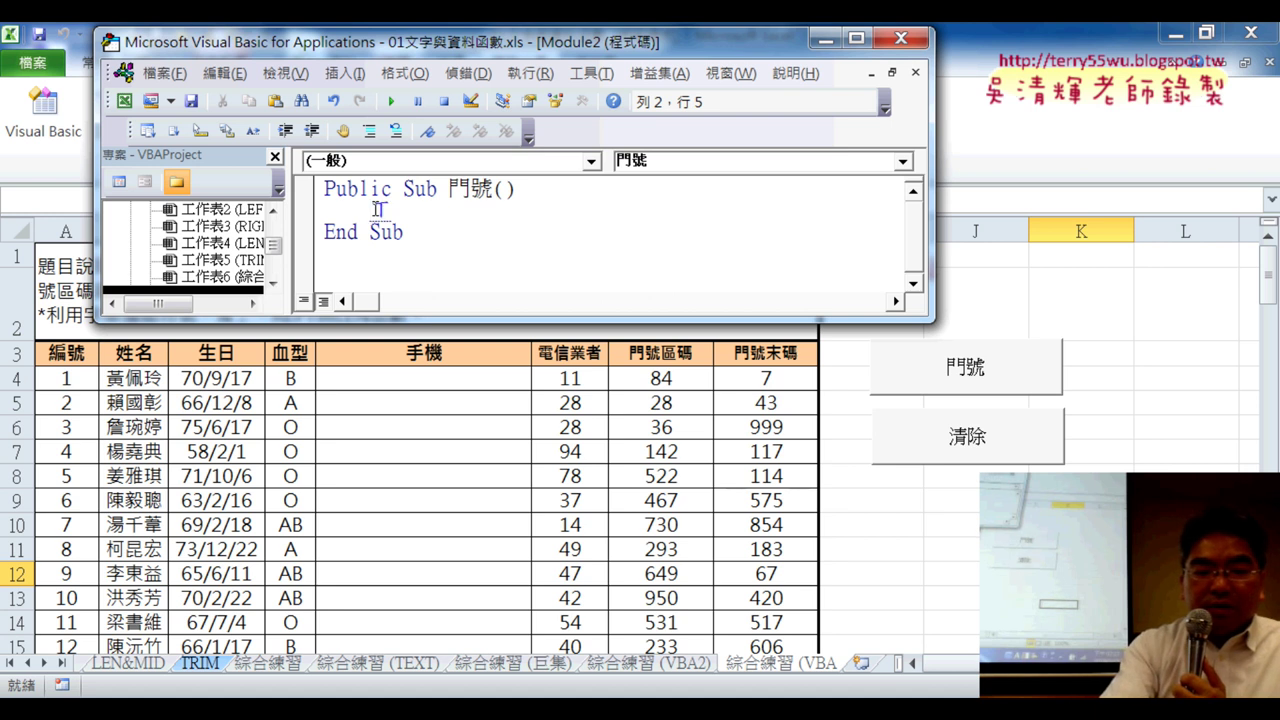
type("cell")
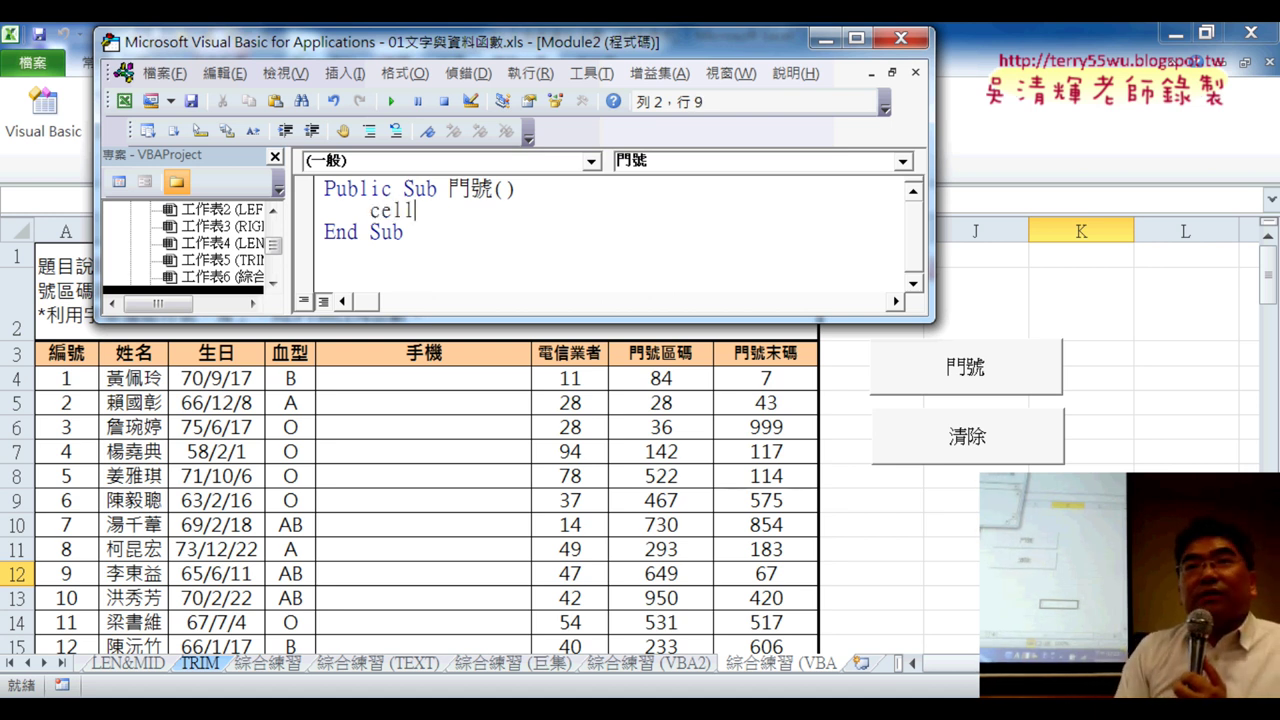
type("s")
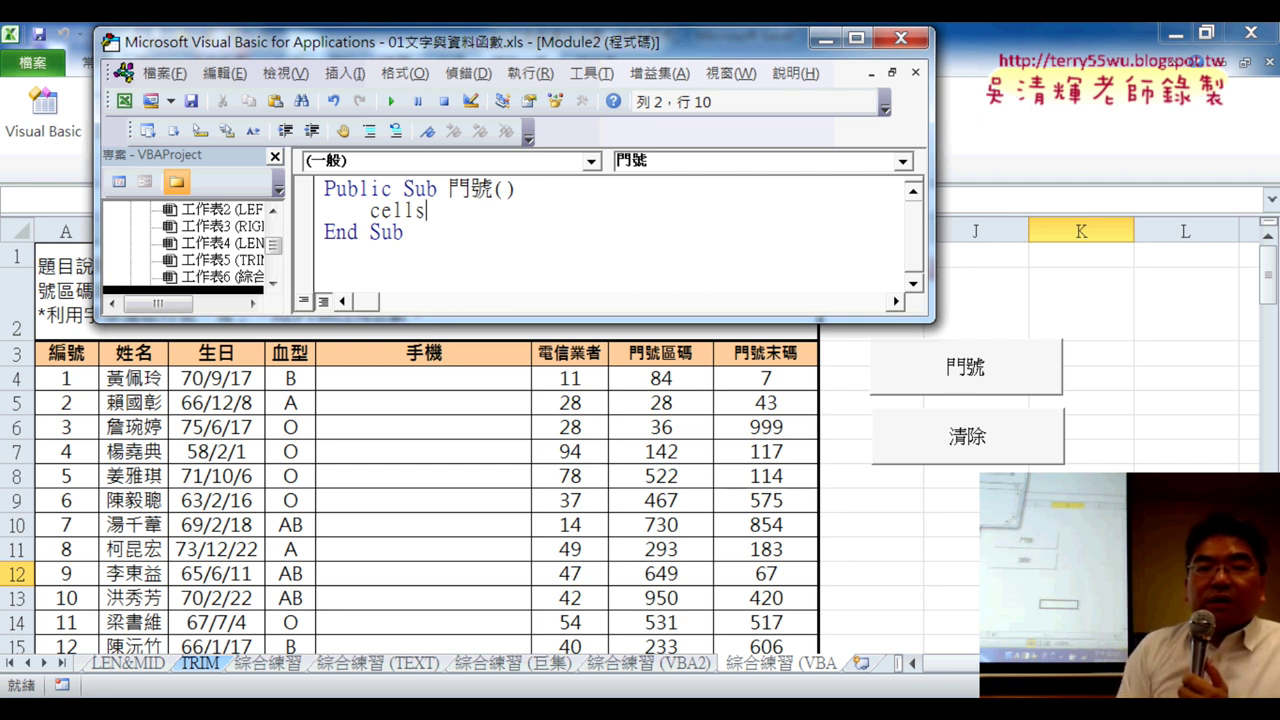
type("(")
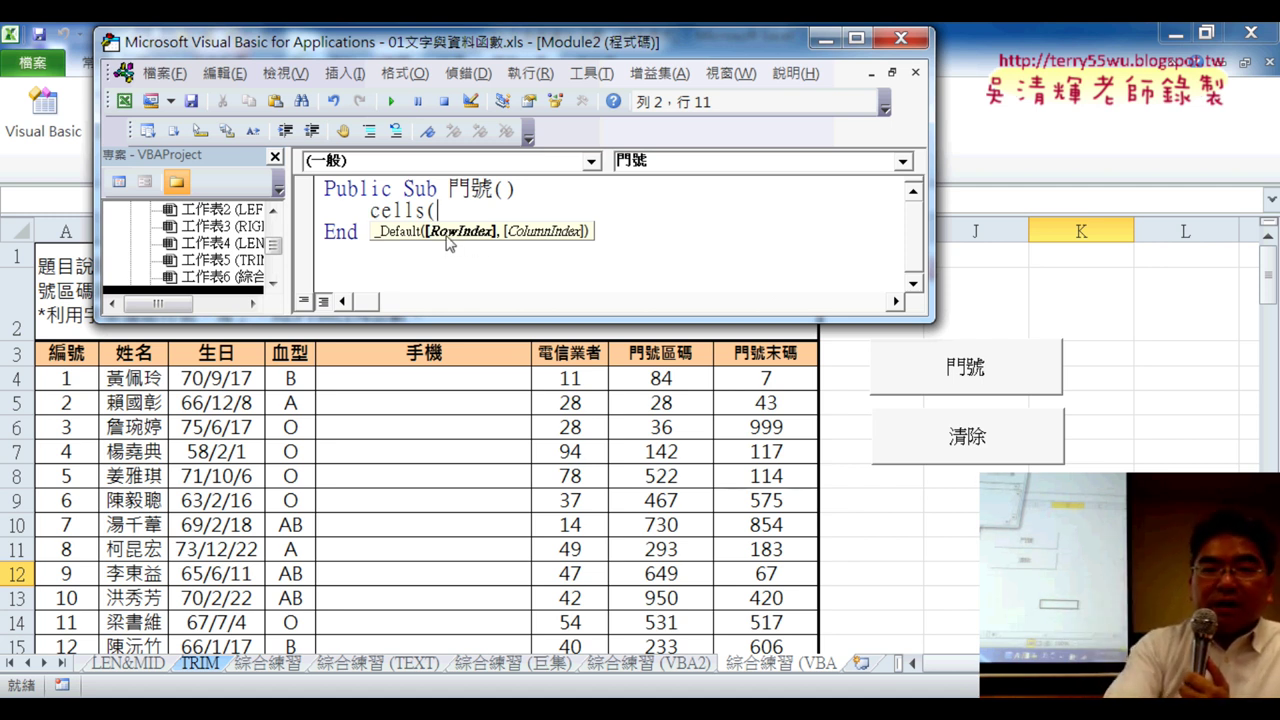
type("4")
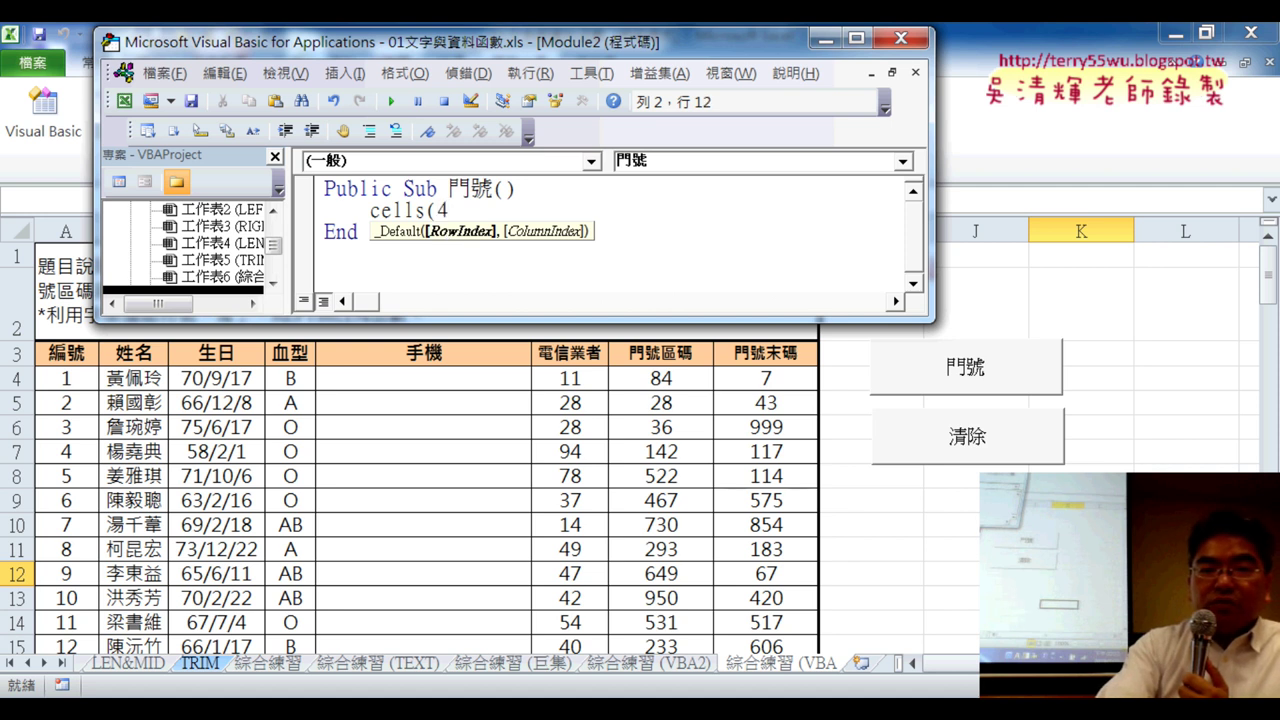
type(",")
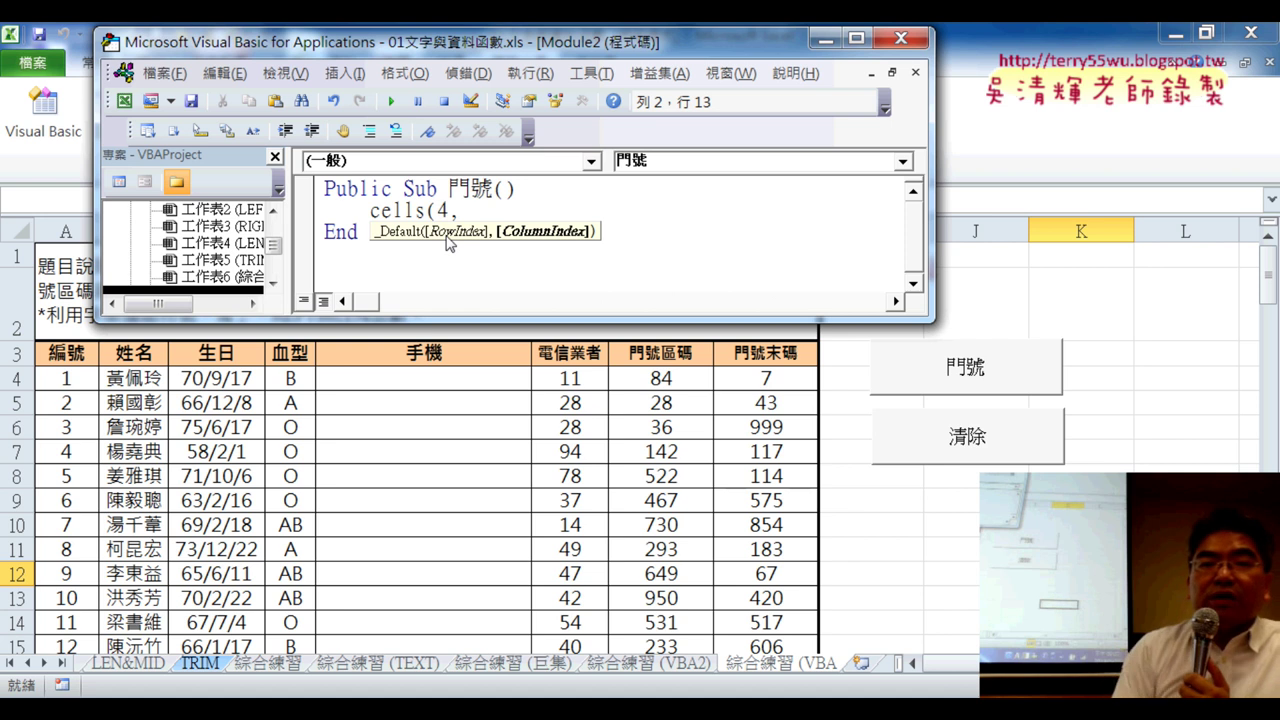
type("5")
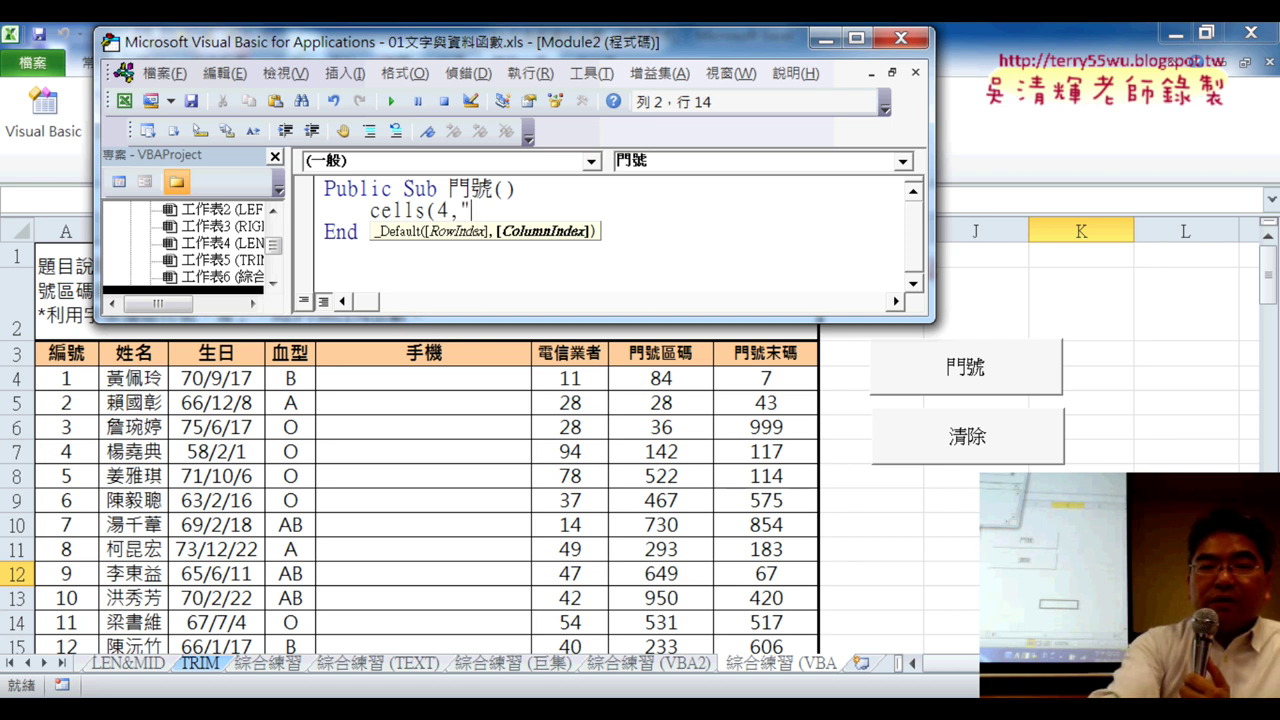
type("E")
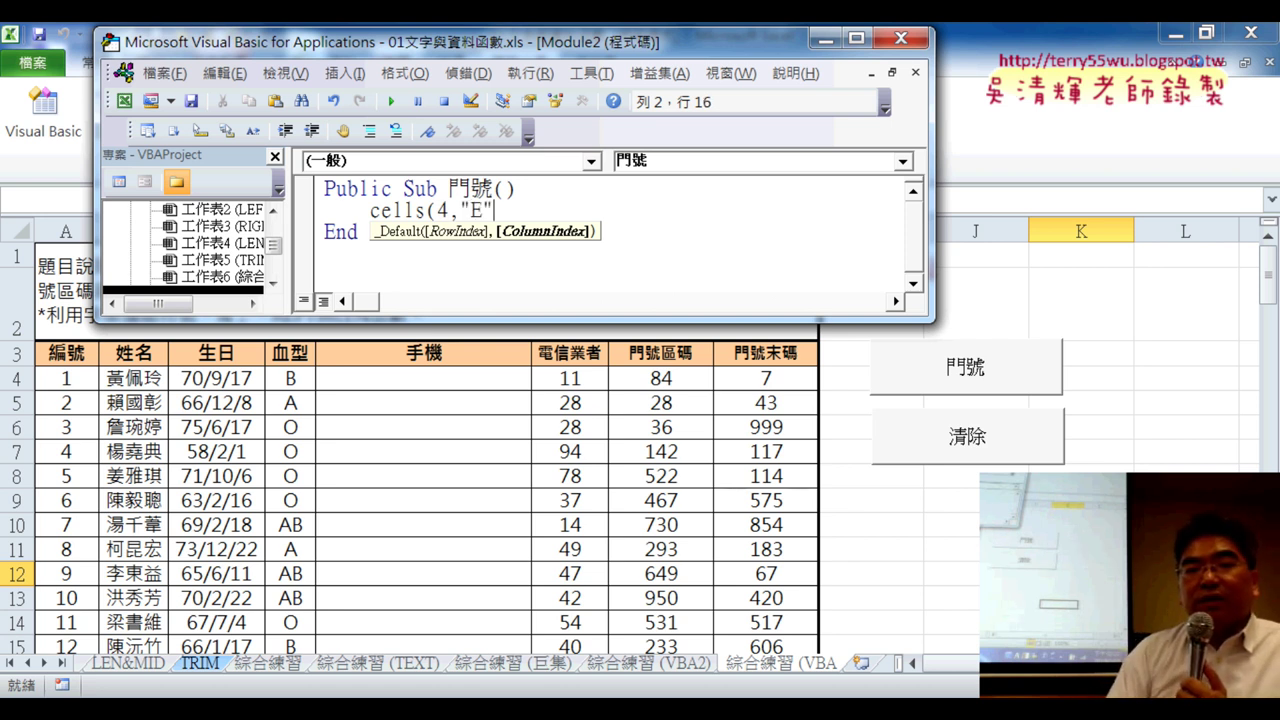
type(")")
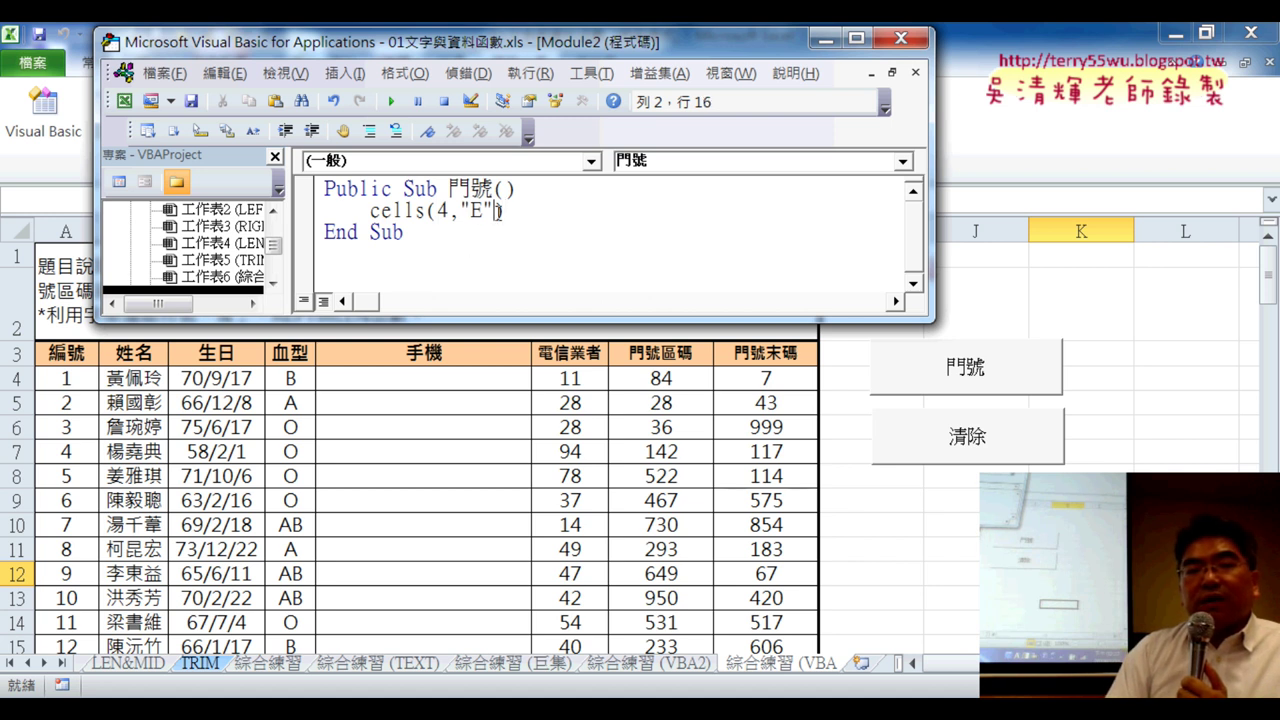
left_click_drag(494, 211, 438, 212)
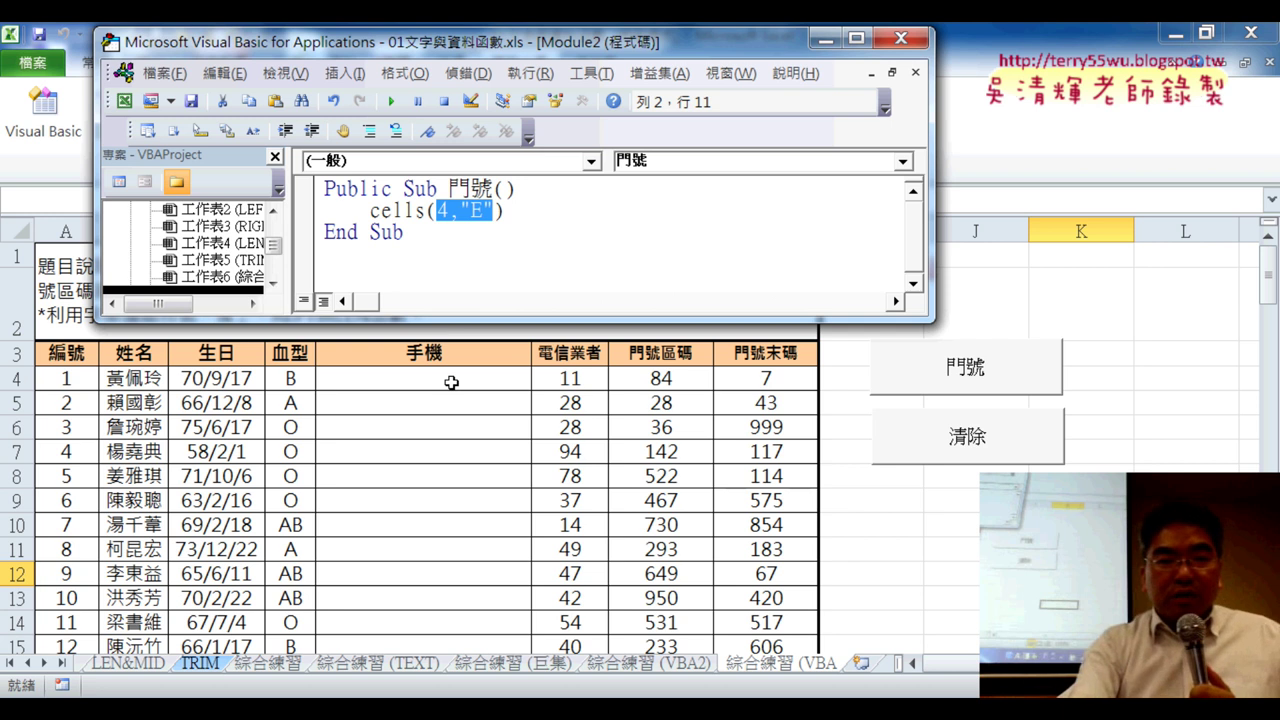
left_click(519, 212)
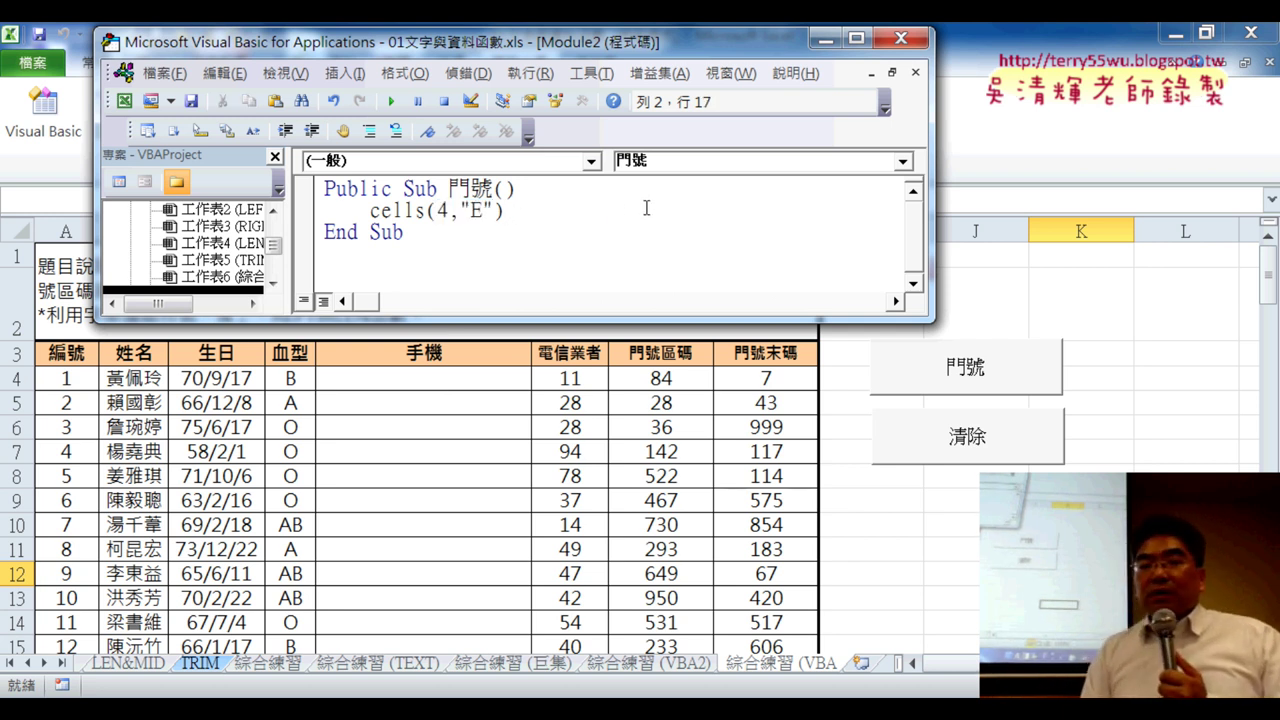
Append ="09" & to the line and select the cells(4,"E") reference for reuse.
type("=")
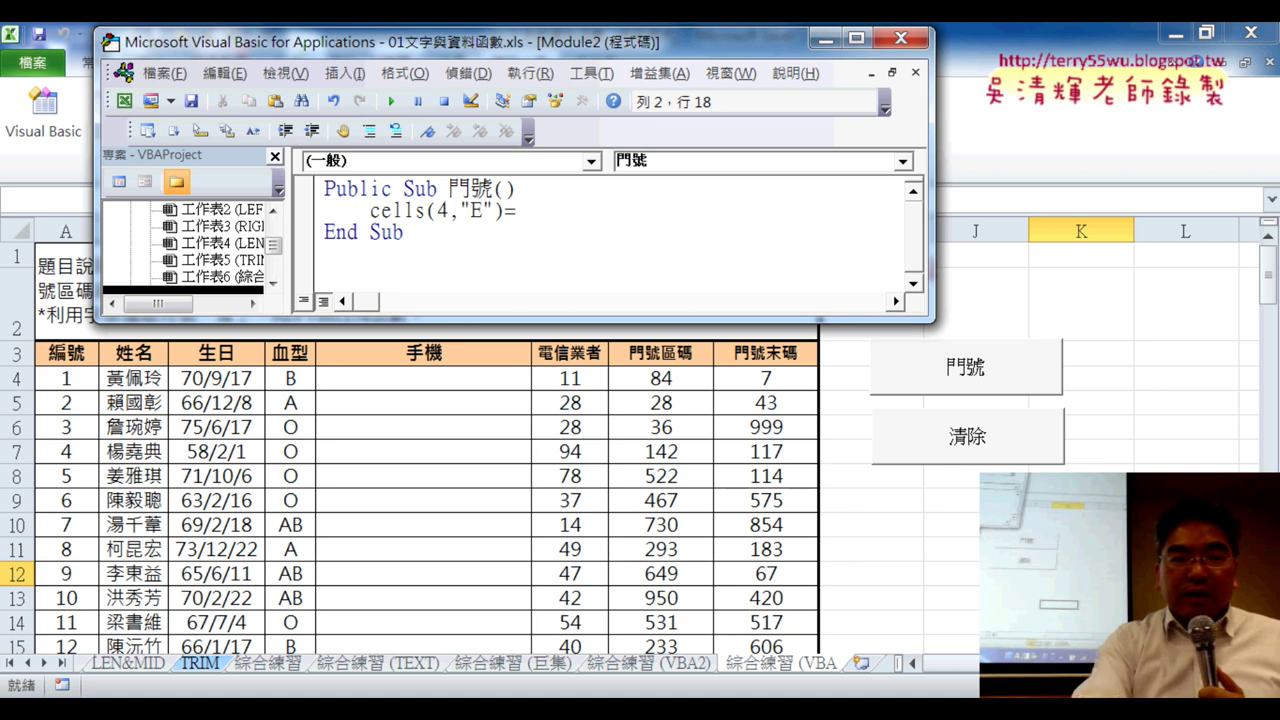
type("\"09")
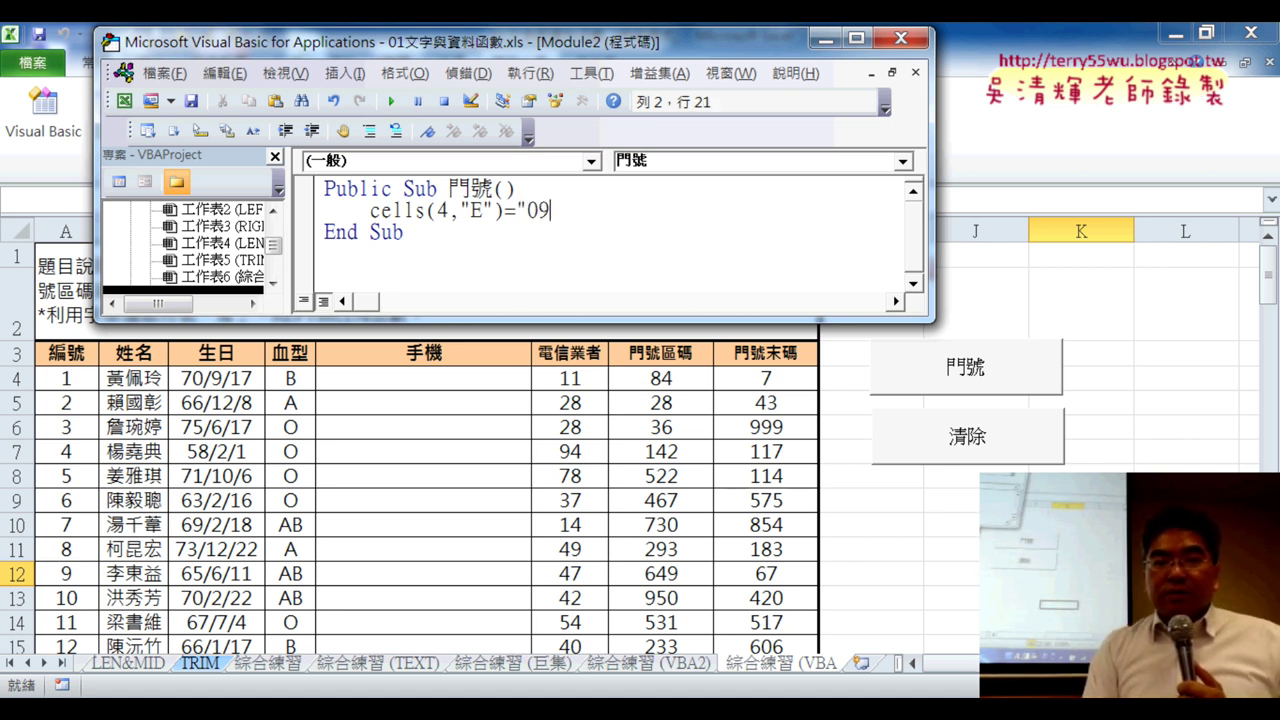
type("\"")
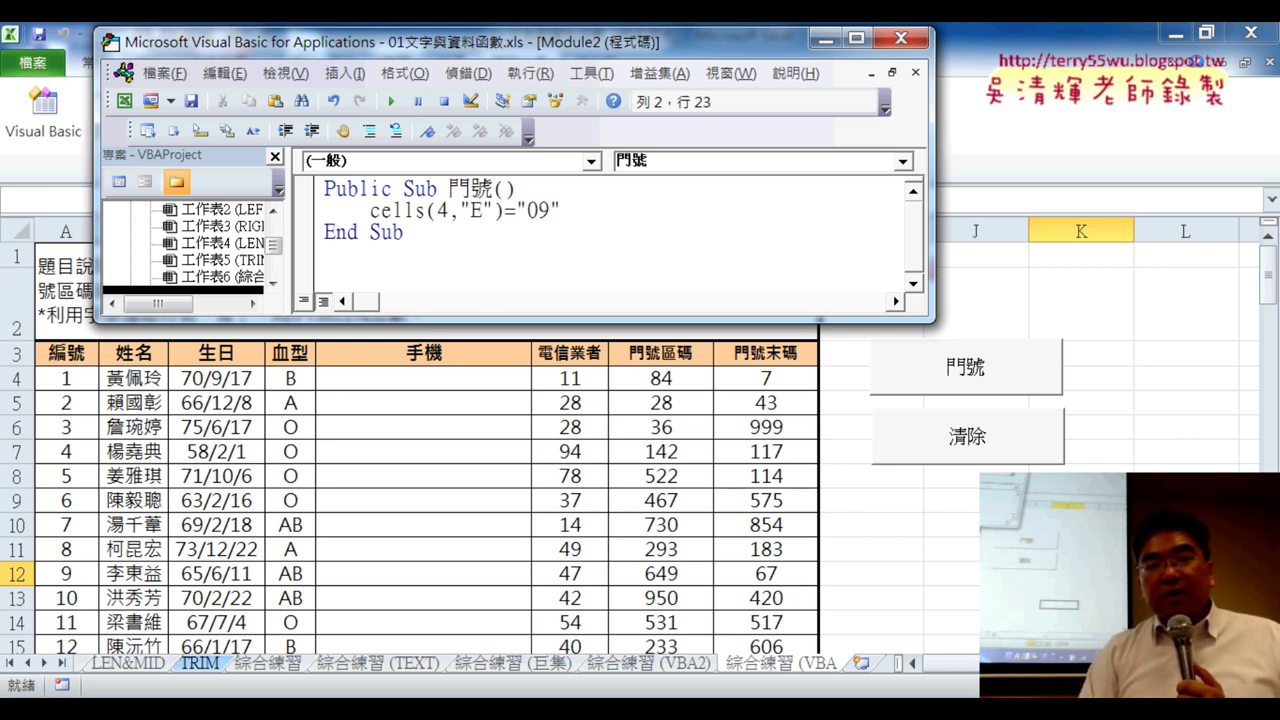
type("&")
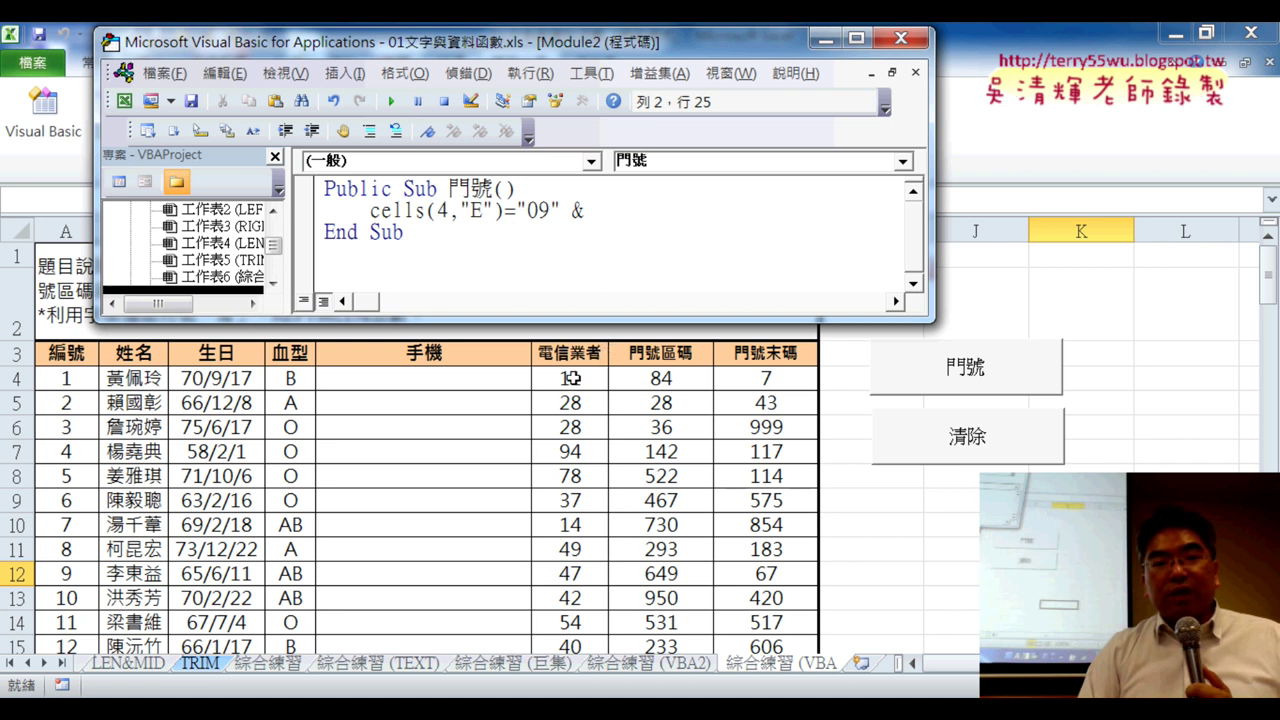
left_click_drag(503, 211, 372, 205)
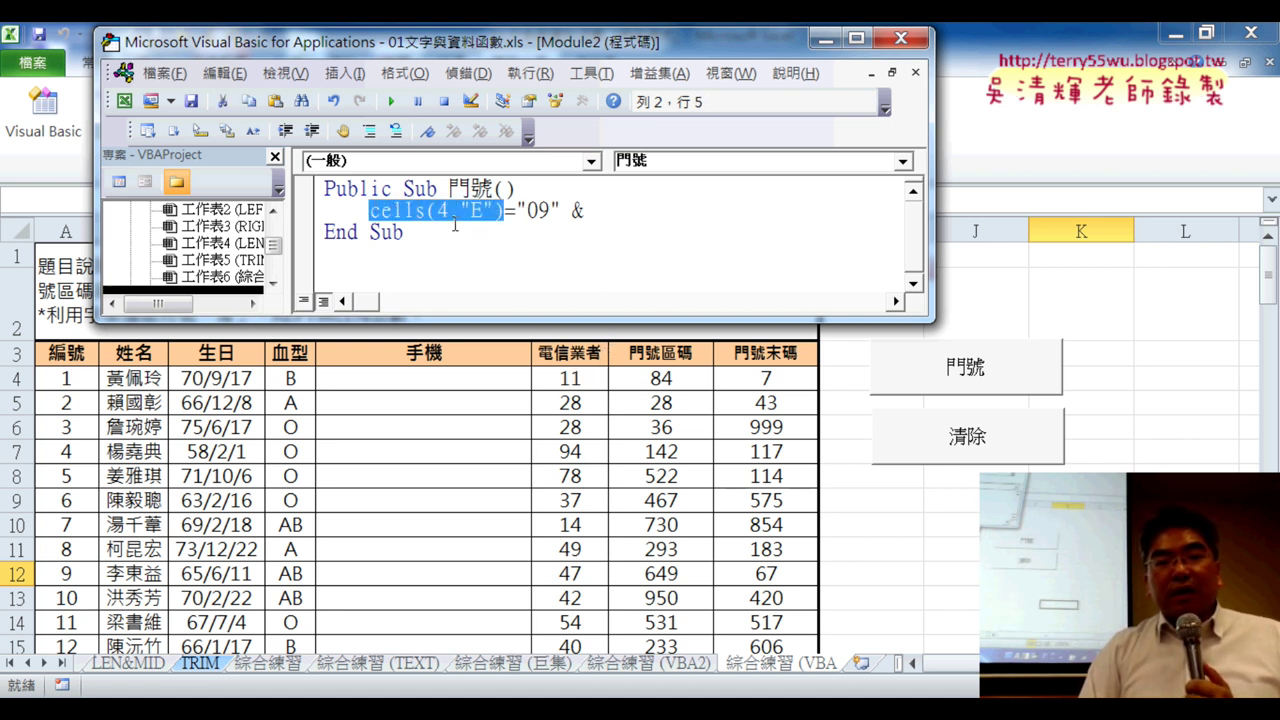
right_click(451, 221)
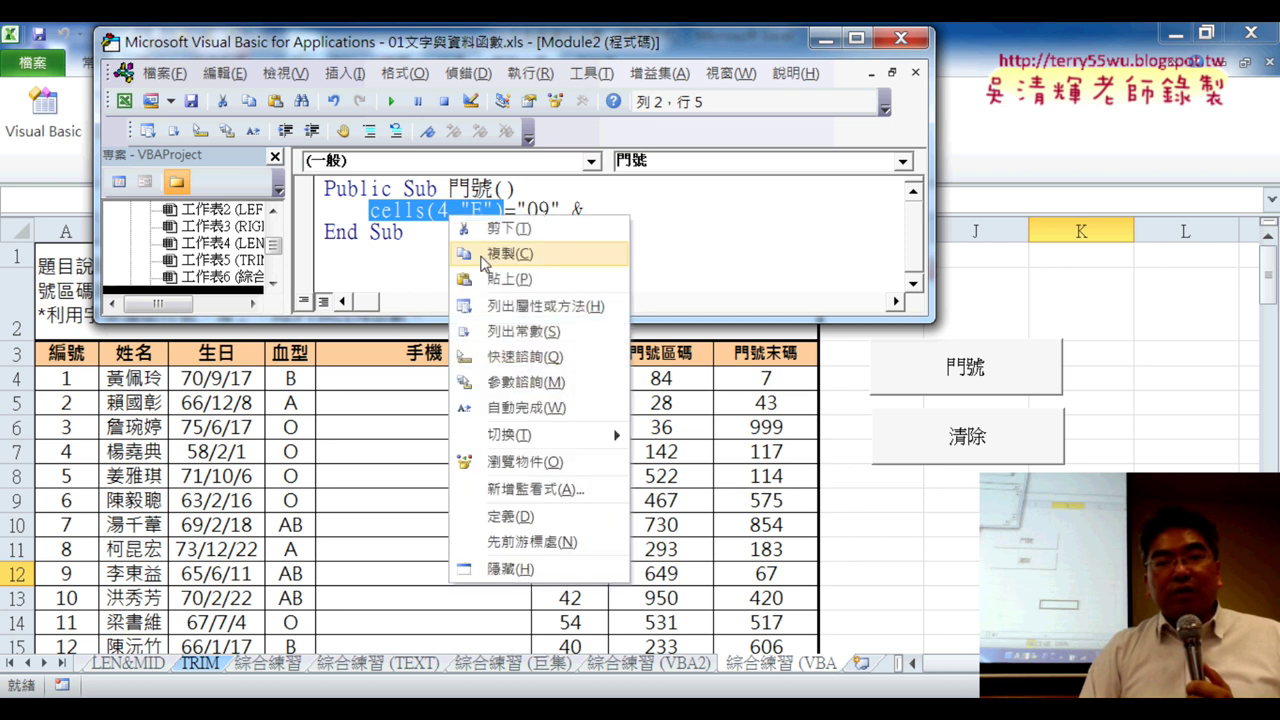
Paste a copy of the reference after "09" & and change it to Cells(4, "F").
left_click(507, 254)
left_click(621, 212)
right_click(621, 214)
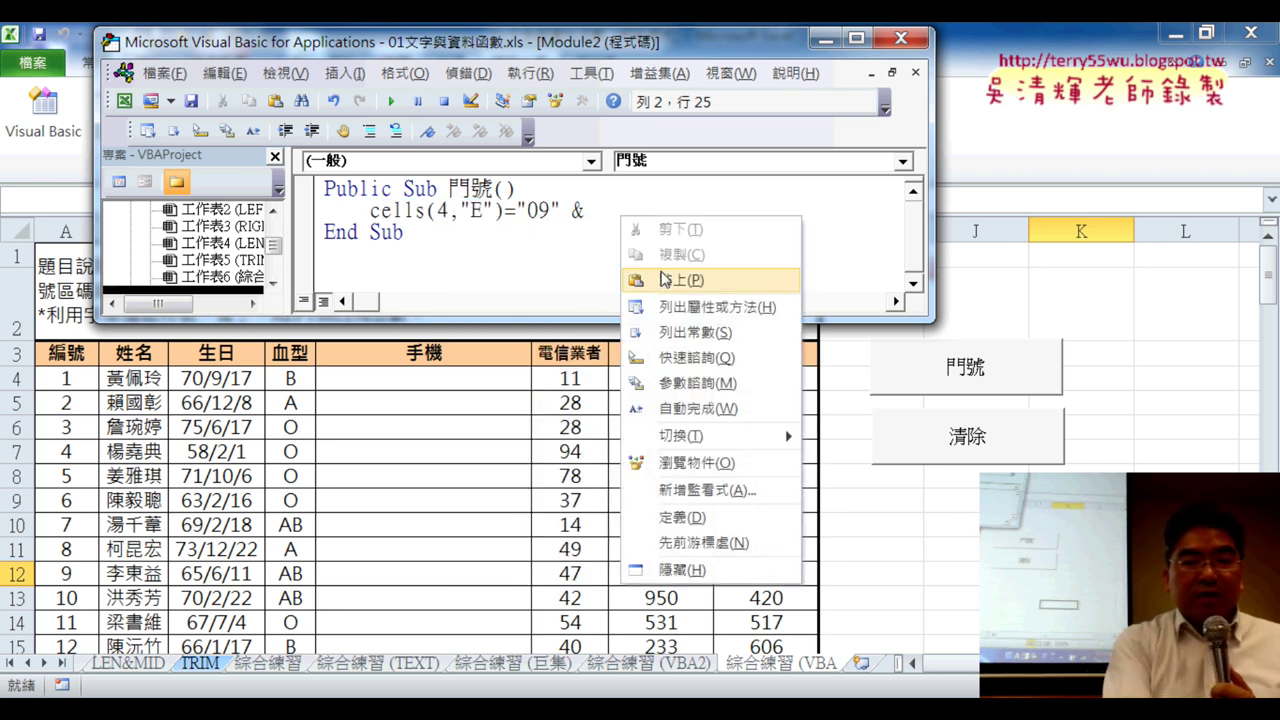
left_click(663, 280)
double_click(701, 210)
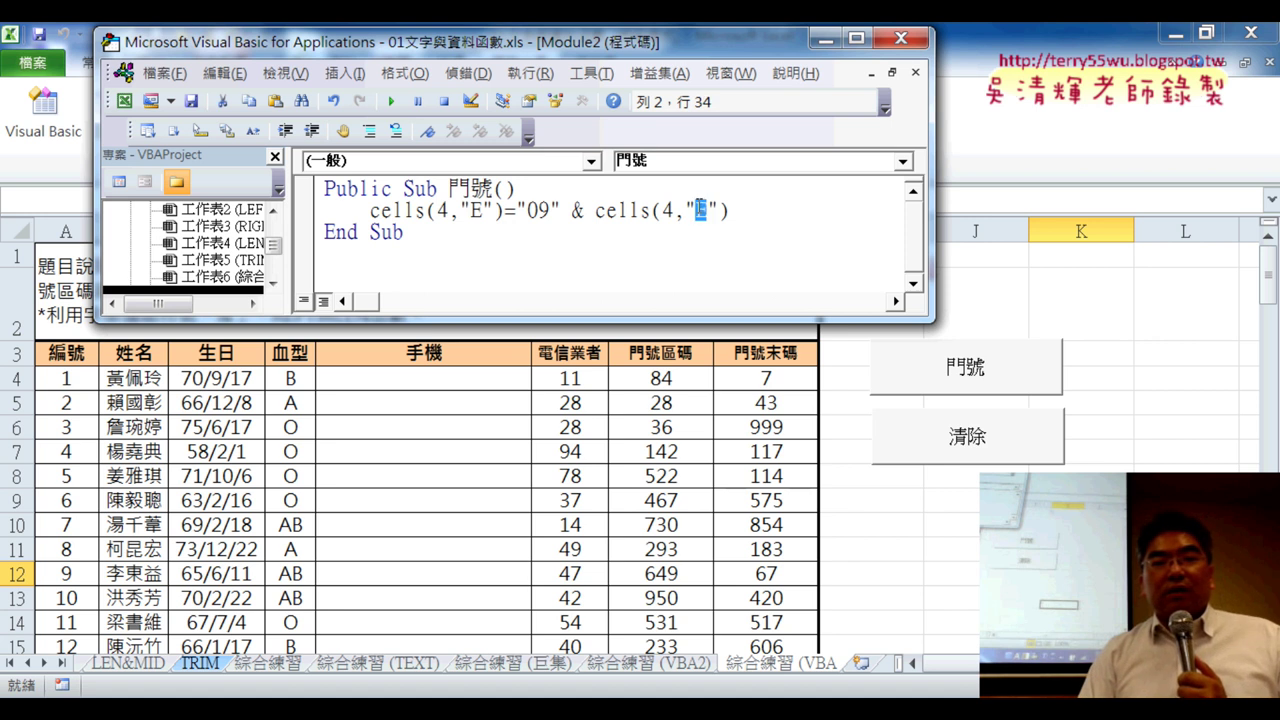
type("F")
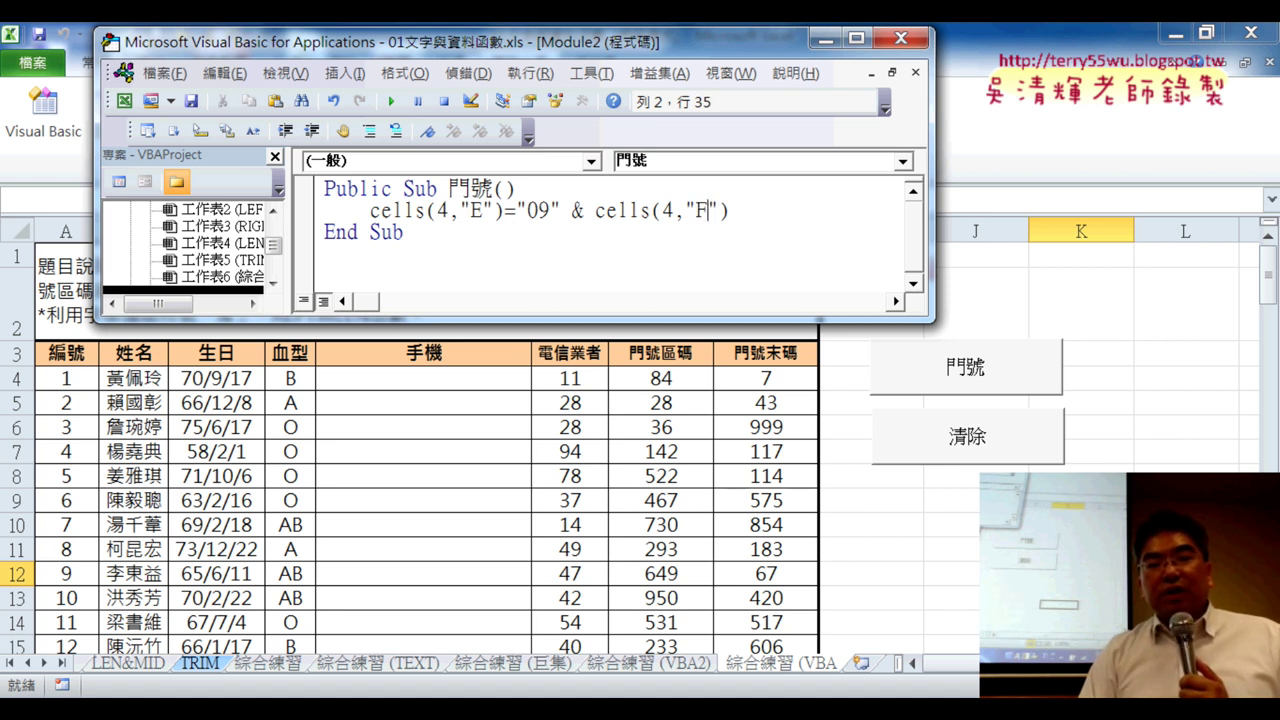
left_click(790, 258)
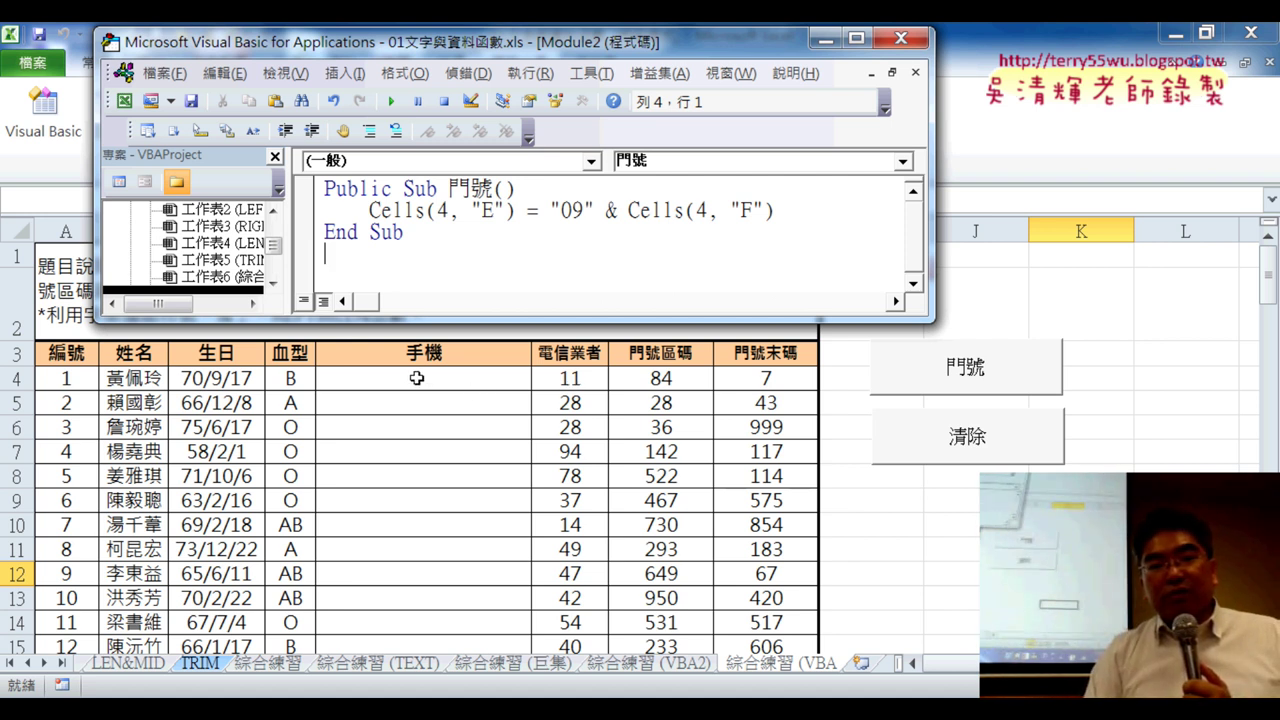
Annotate the new code in red, then mark the toolbar's run command.
left_click_drag(563, 225, 771, 237)
mouse_move(602, 192)
left_mouse_down()
mouse_move(456, 195)
mouse_move(484, 206)
left_mouse_up()
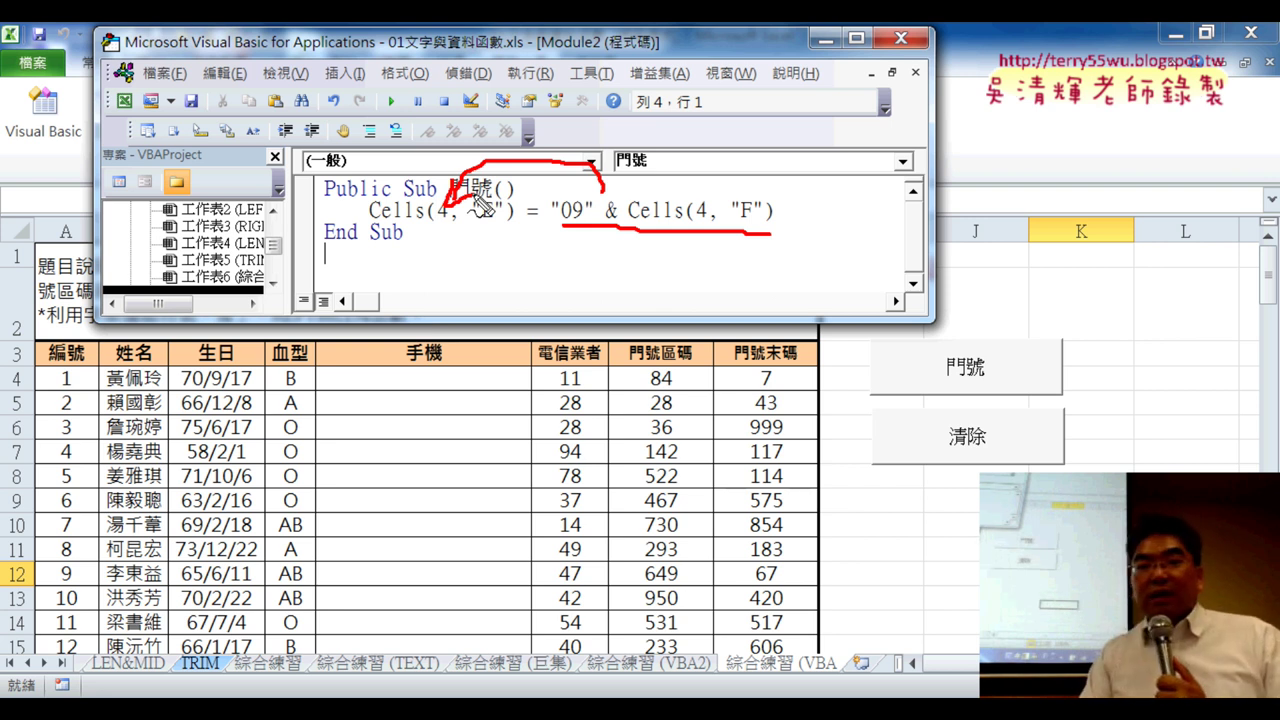
key("Escape")
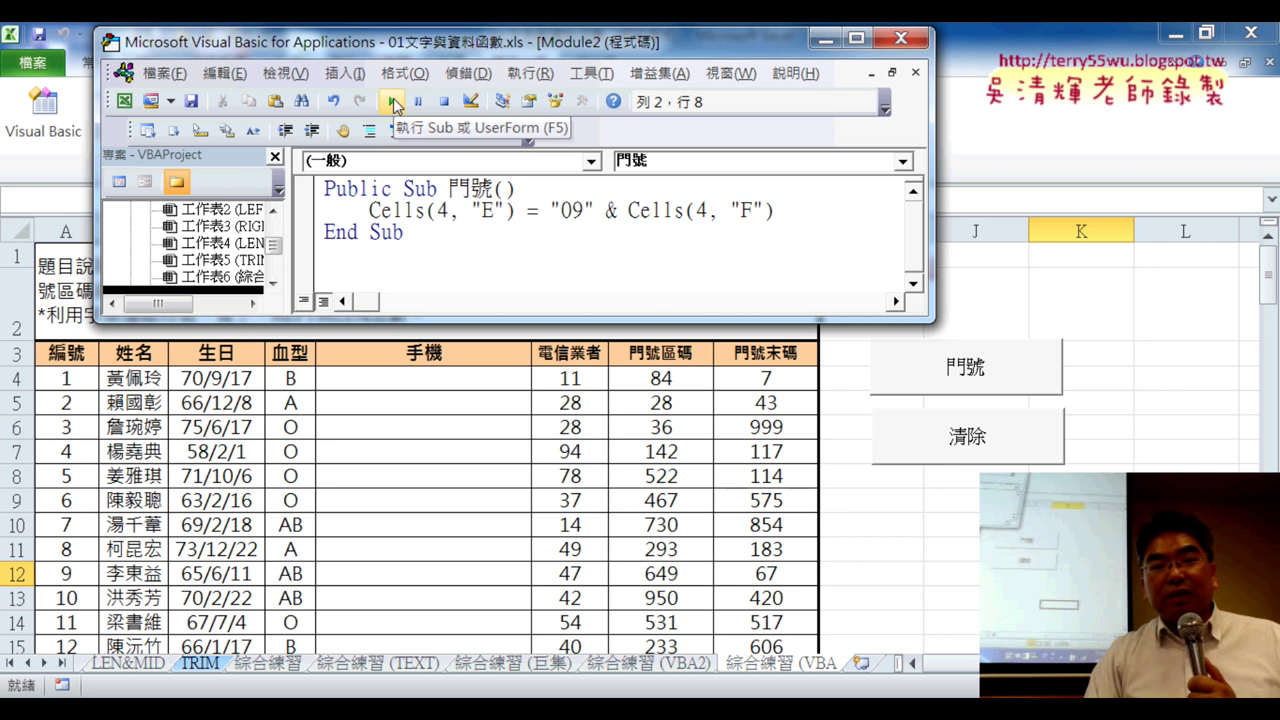
left_click_drag(381, 114, 401, 114)
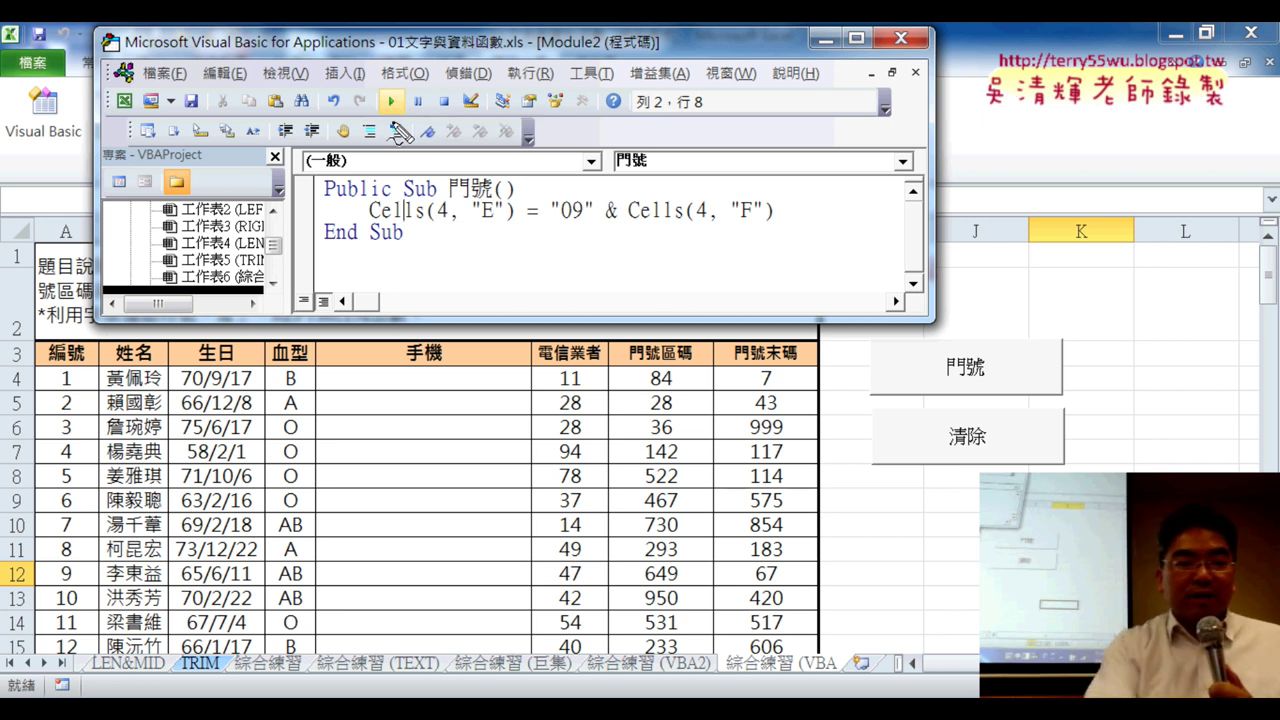
left_click_drag(381, 114, 404, 114)
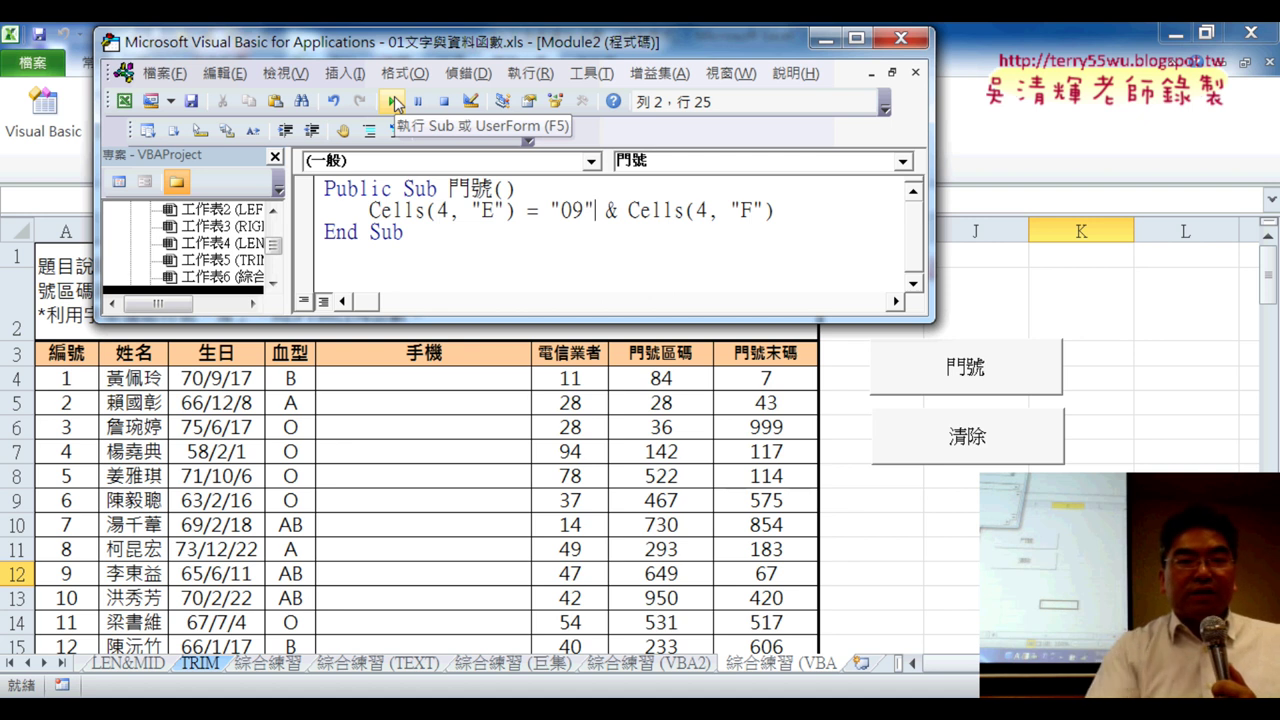
Run 門號 and highlight the 911 result in E4 against the "09" & Cells(4, "F") code.
left_click(396, 104)
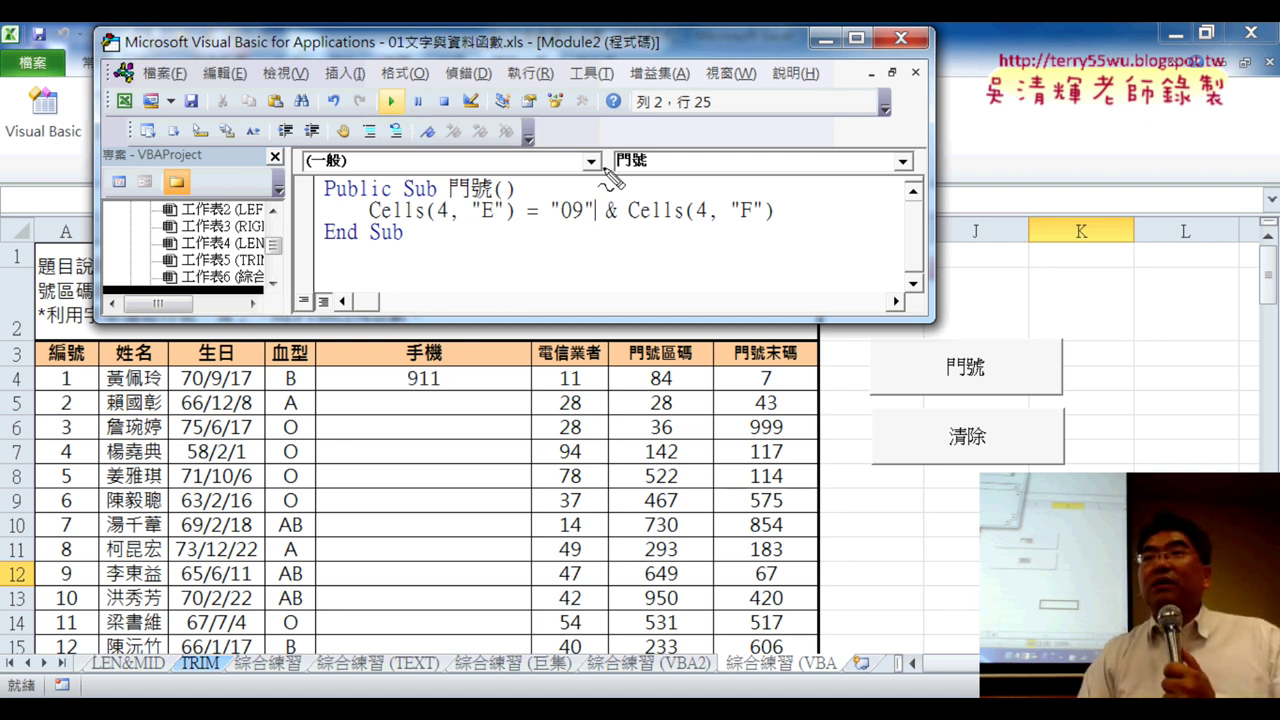
mouse_move(440, 396)
left_mouse_down()
mouse_move(470, 393)
mouse_move(436, 398)
left_mouse_up()
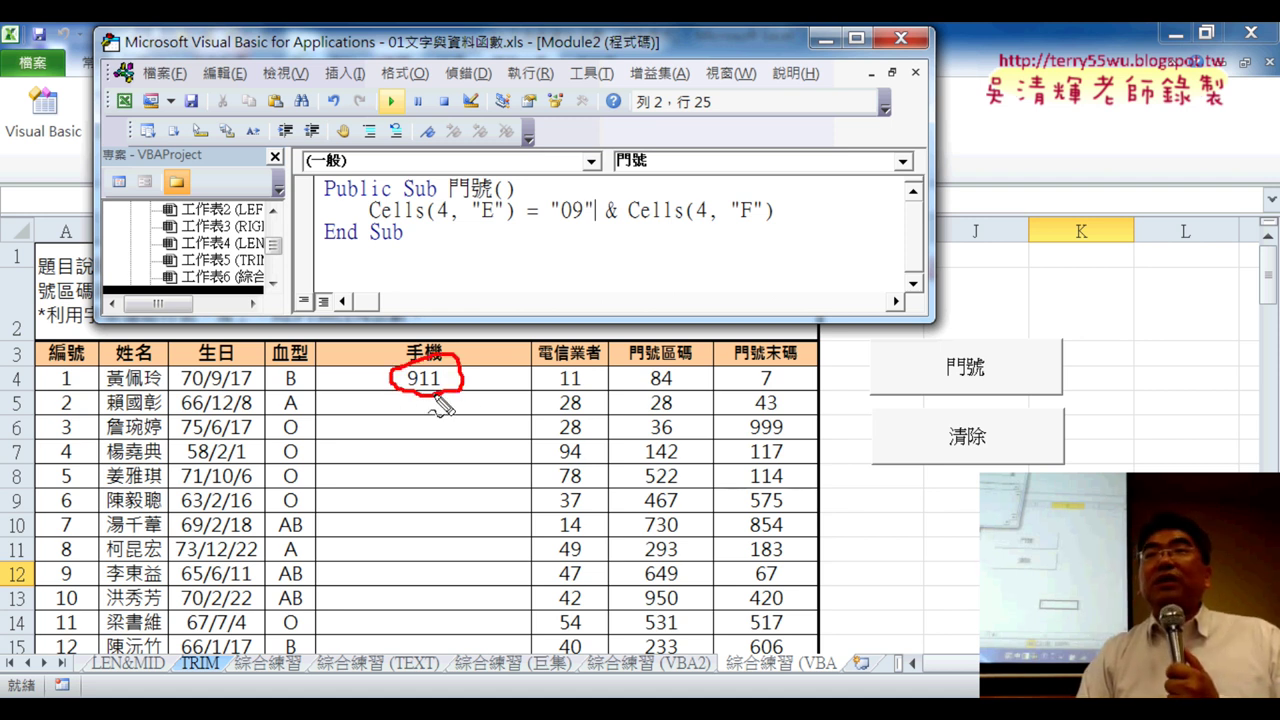
left_click_drag(553, 227, 755, 224)
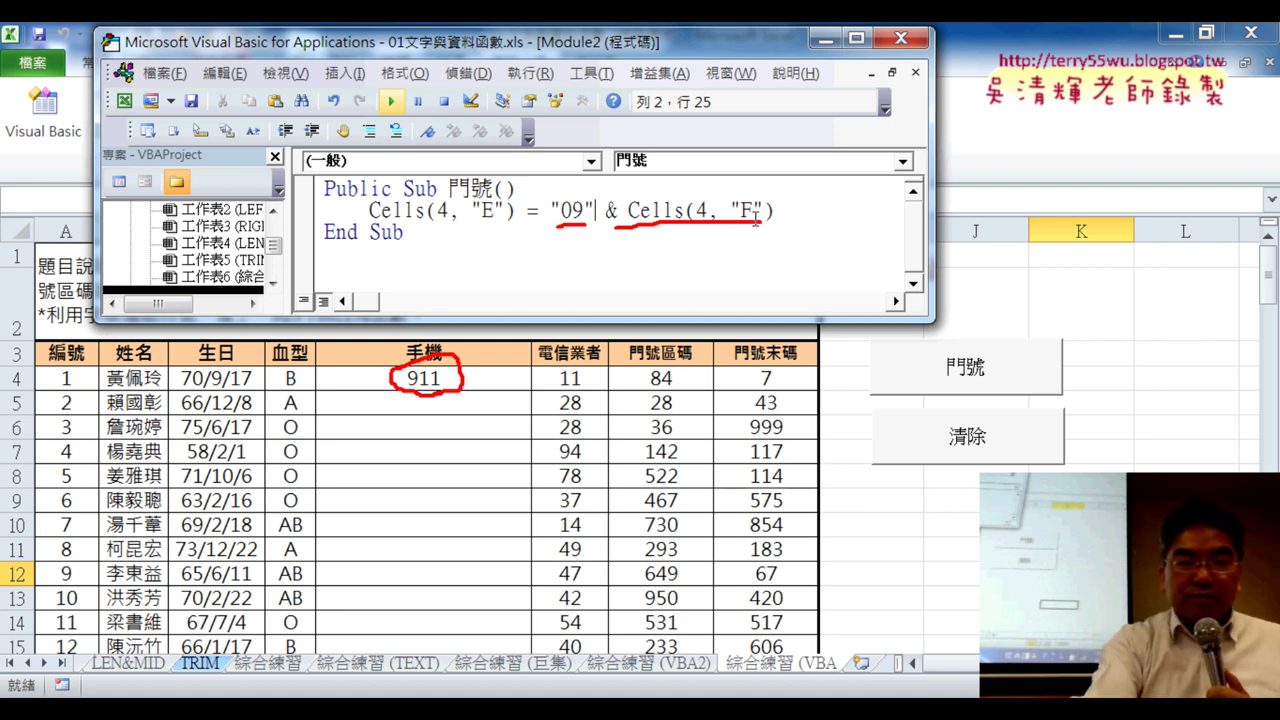
key("Escape")
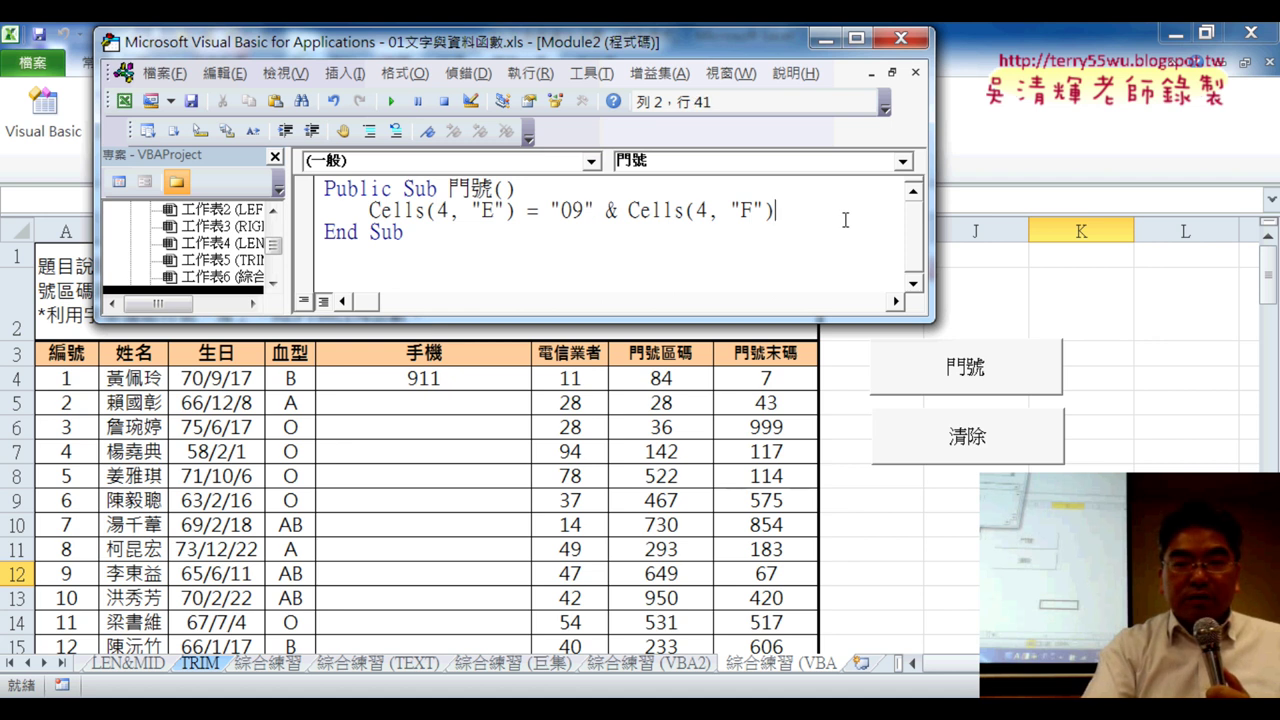
type("&")
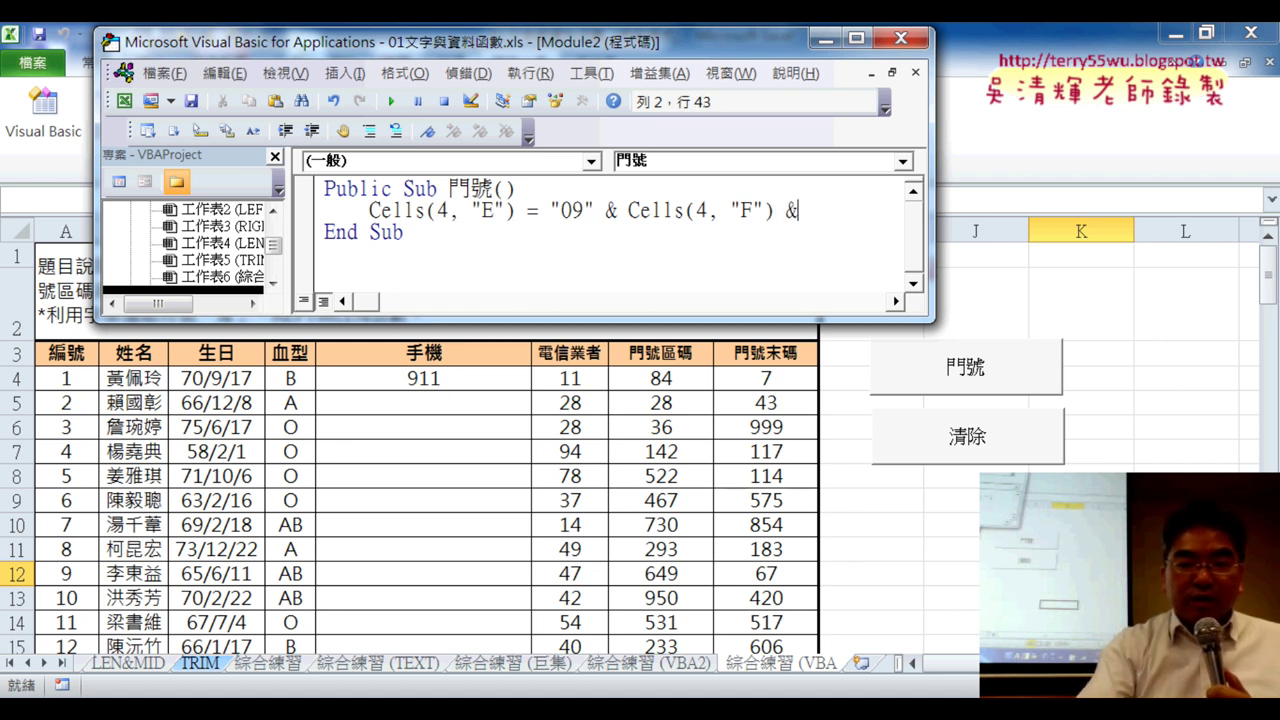
Append & "-" to the statement and rerun the macro so E4 shows 0911-.
type("\"-")
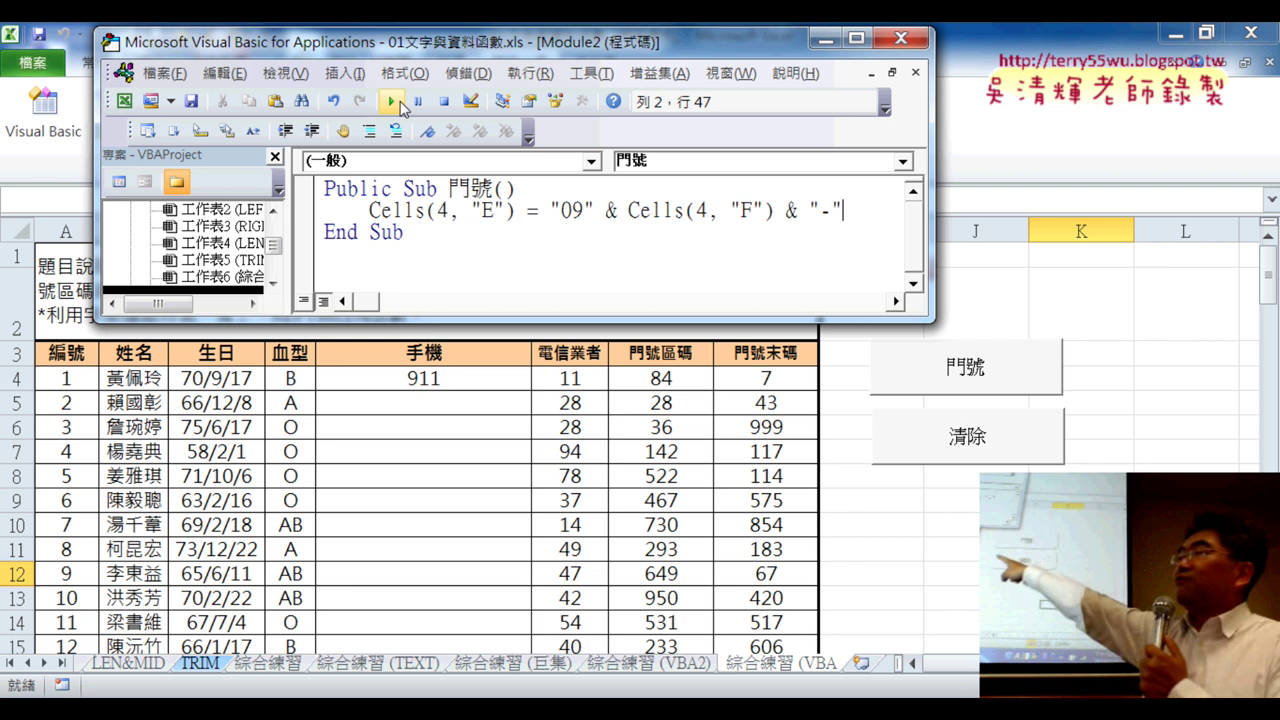
left_click(391, 102)
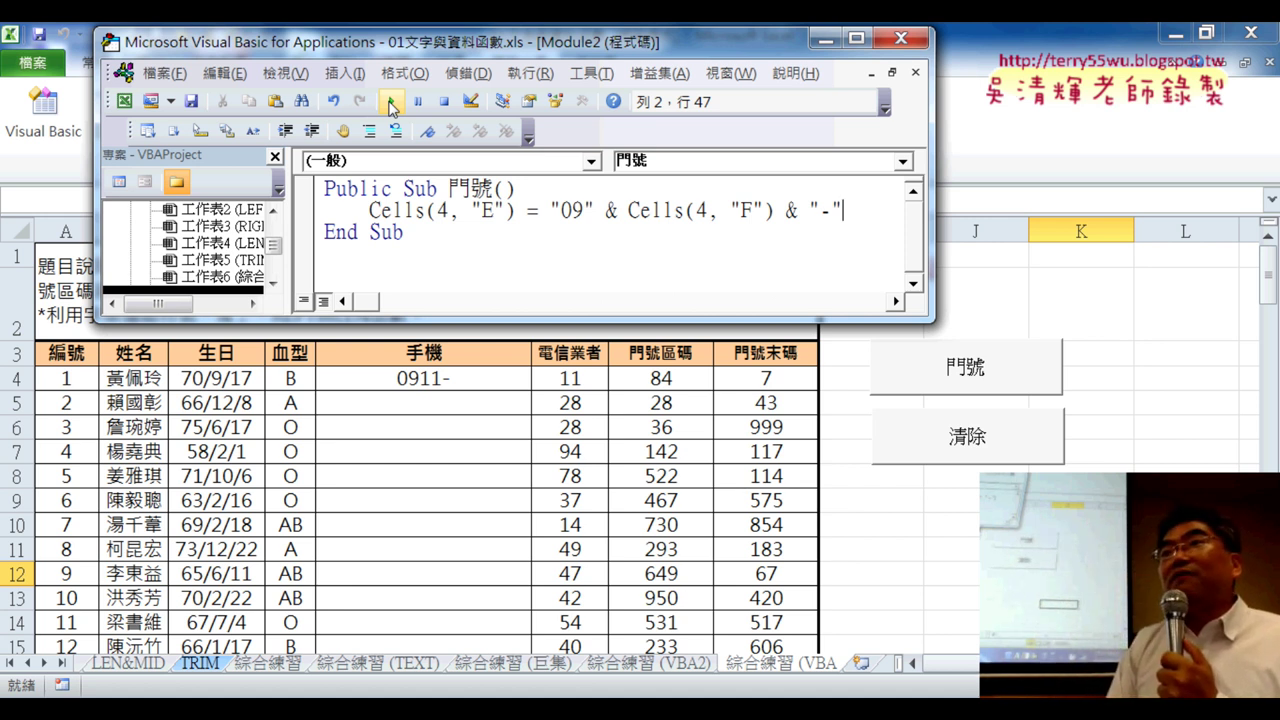
left_click(391, 108)
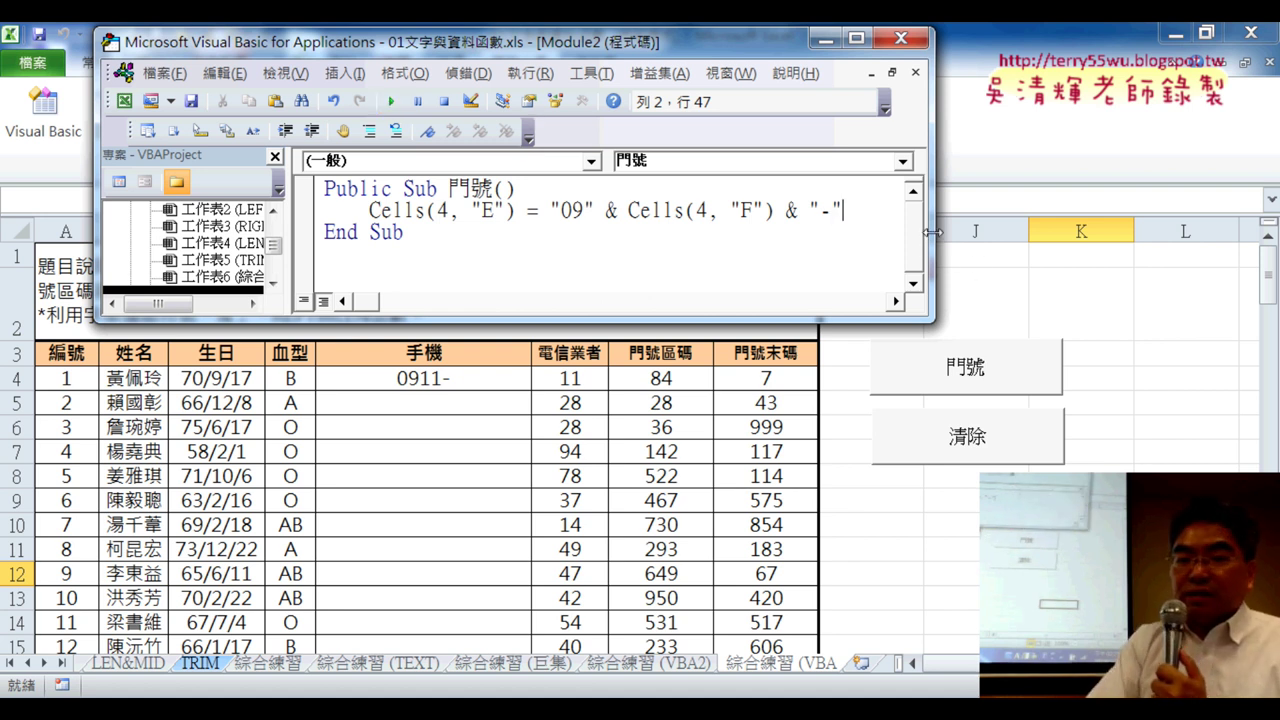
Append a copied Cells(4, "G") reference and run the macro to get 0911-84.
left_click_drag(931, 236, 1146, 228)
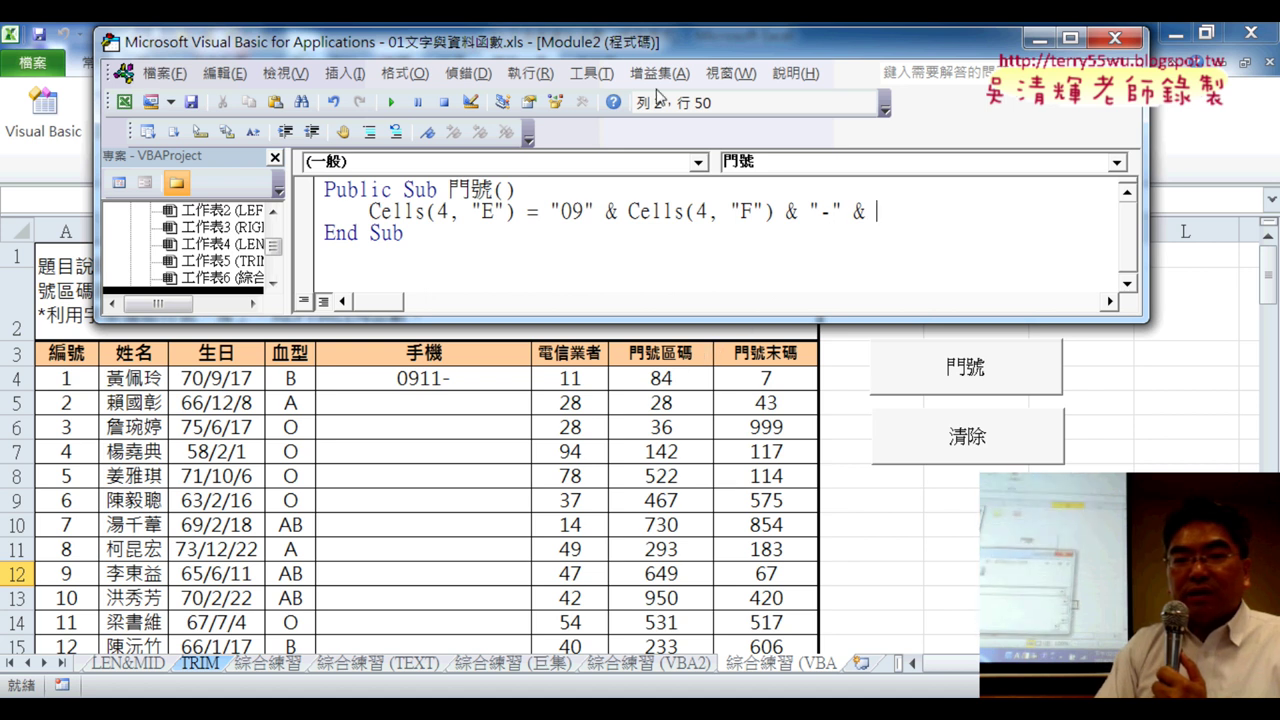
left_click_drag(660, 30, 620, 421)
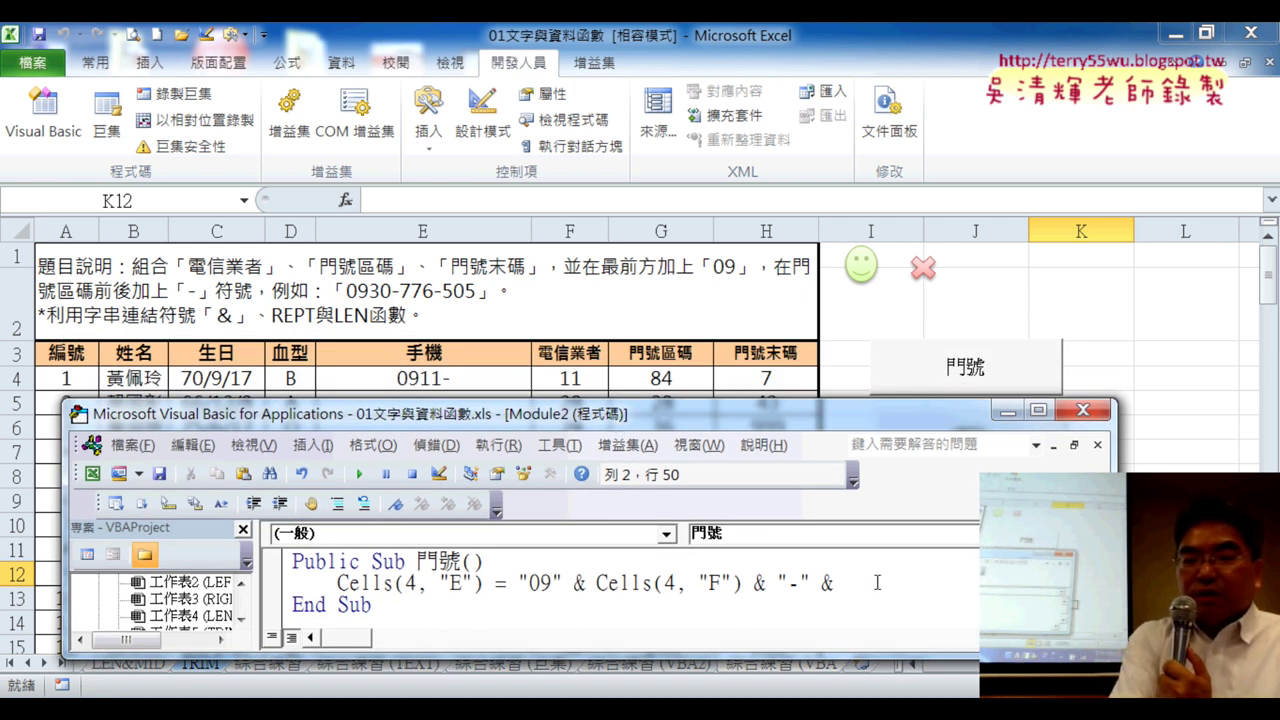
left_click_drag(597, 582, 742, 582)
key("ctrl+c")
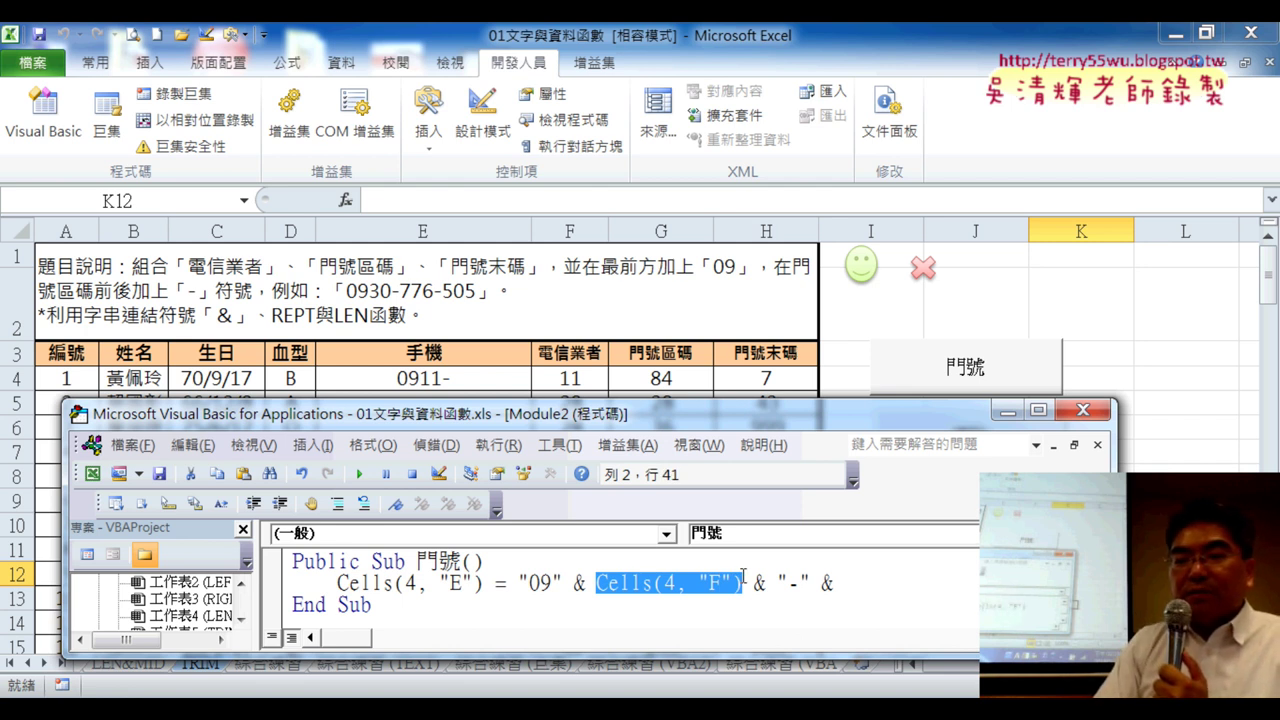
left_click(866, 587)
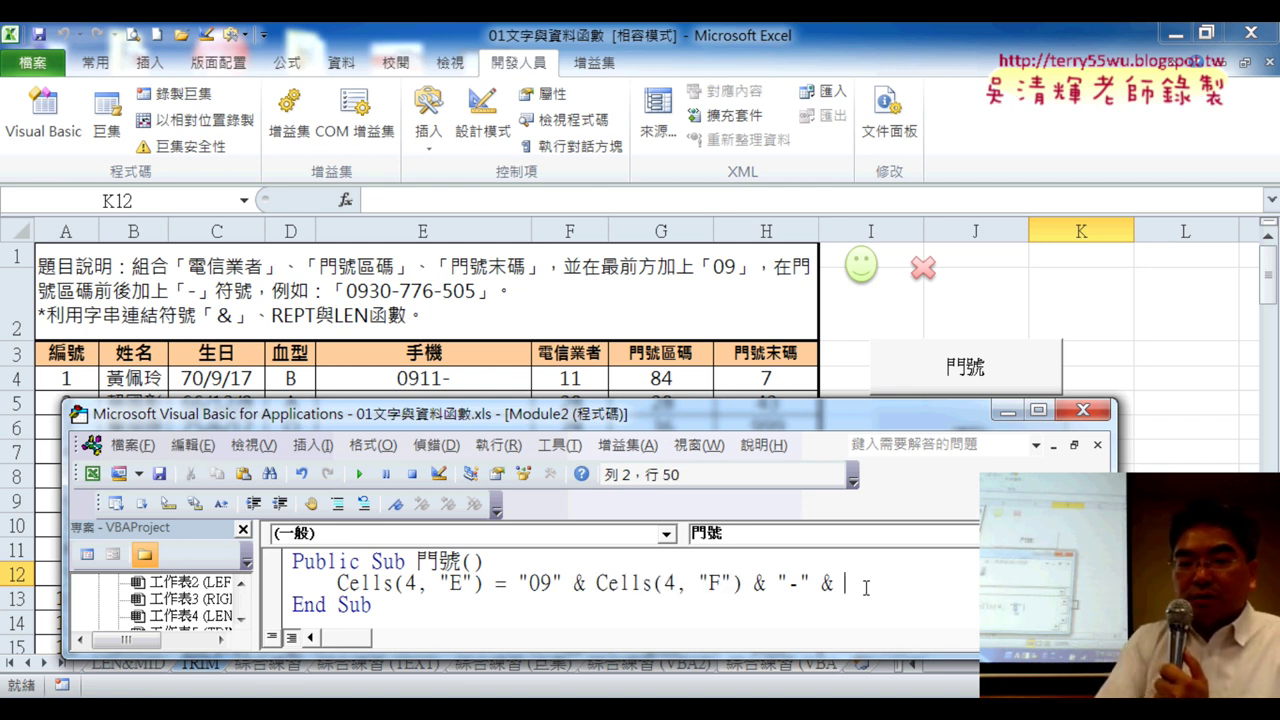
key("ctrl+v")
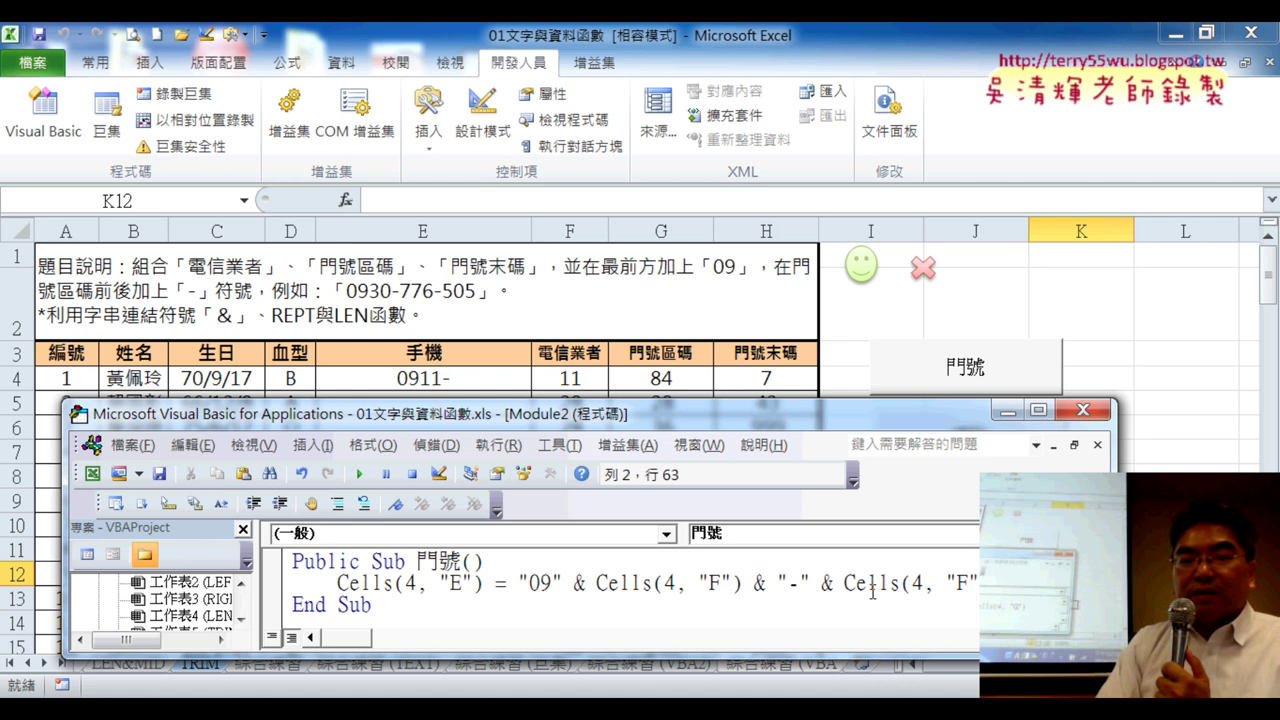
double_click(962, 583)
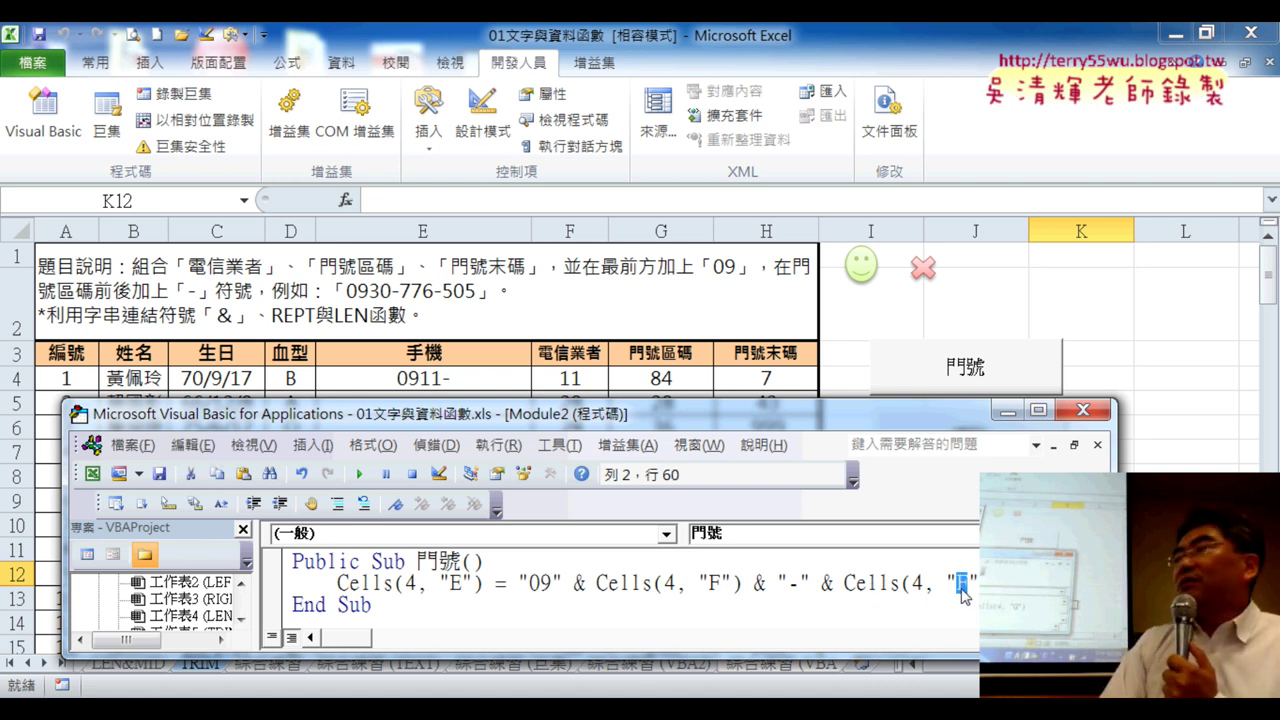
type("G")
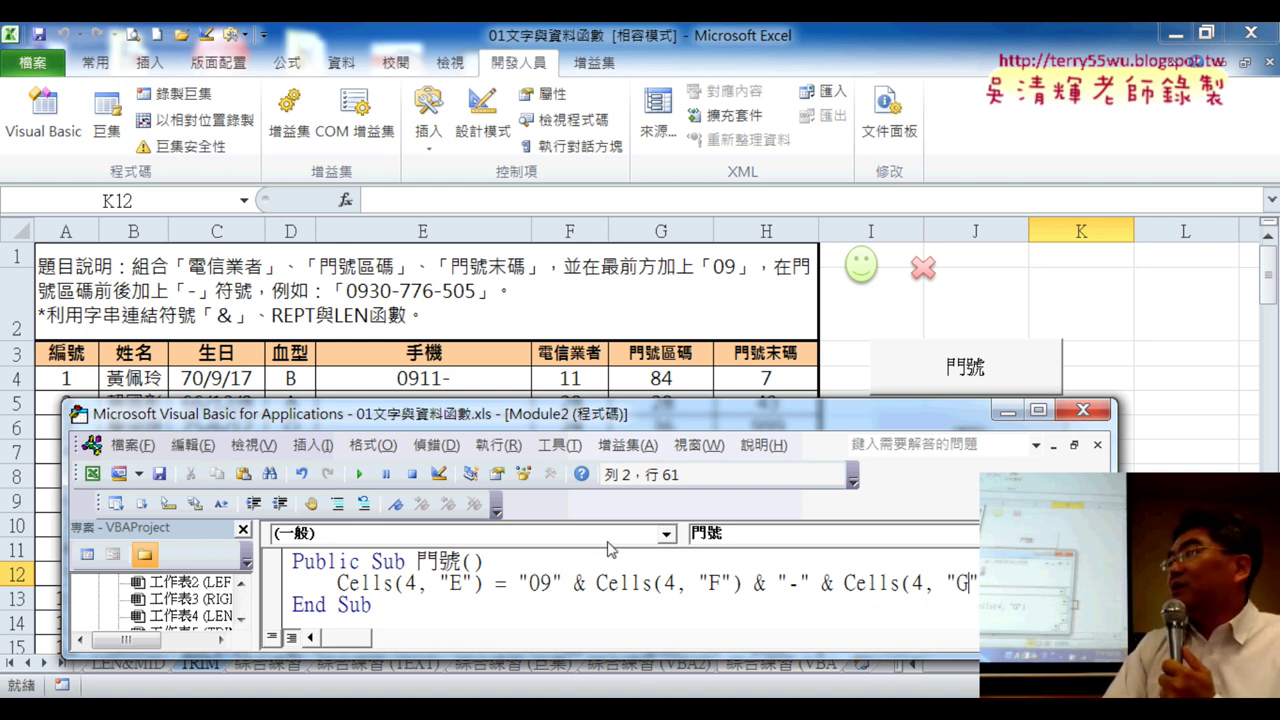
left_click(361, 476)
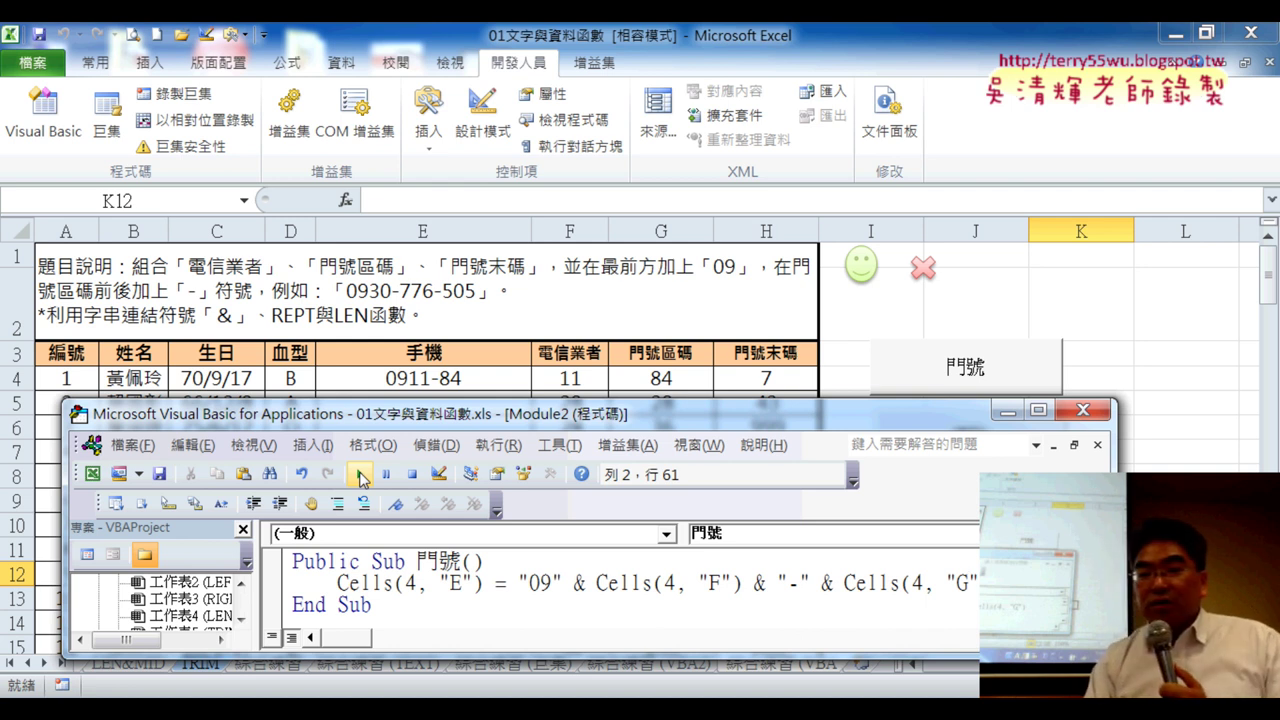
left_click(845, 582)
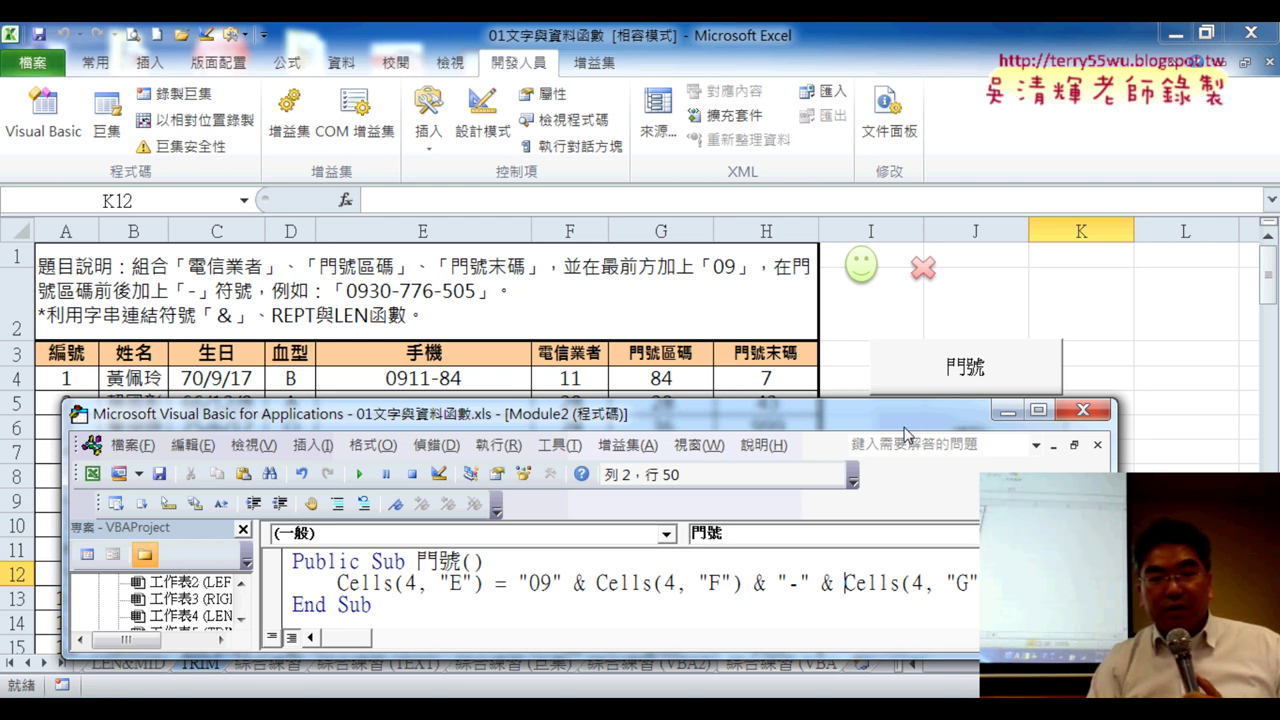
left_click_drag(904, 430, 952, 228)
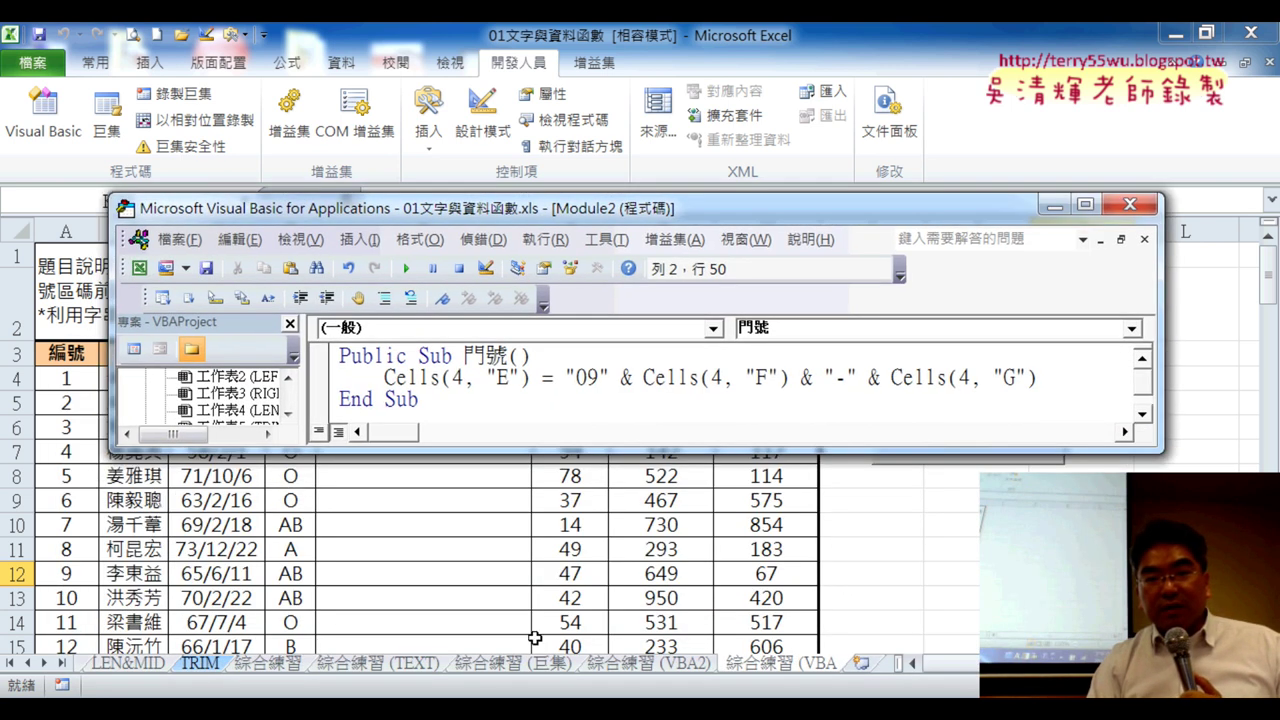
key("alt+F11")
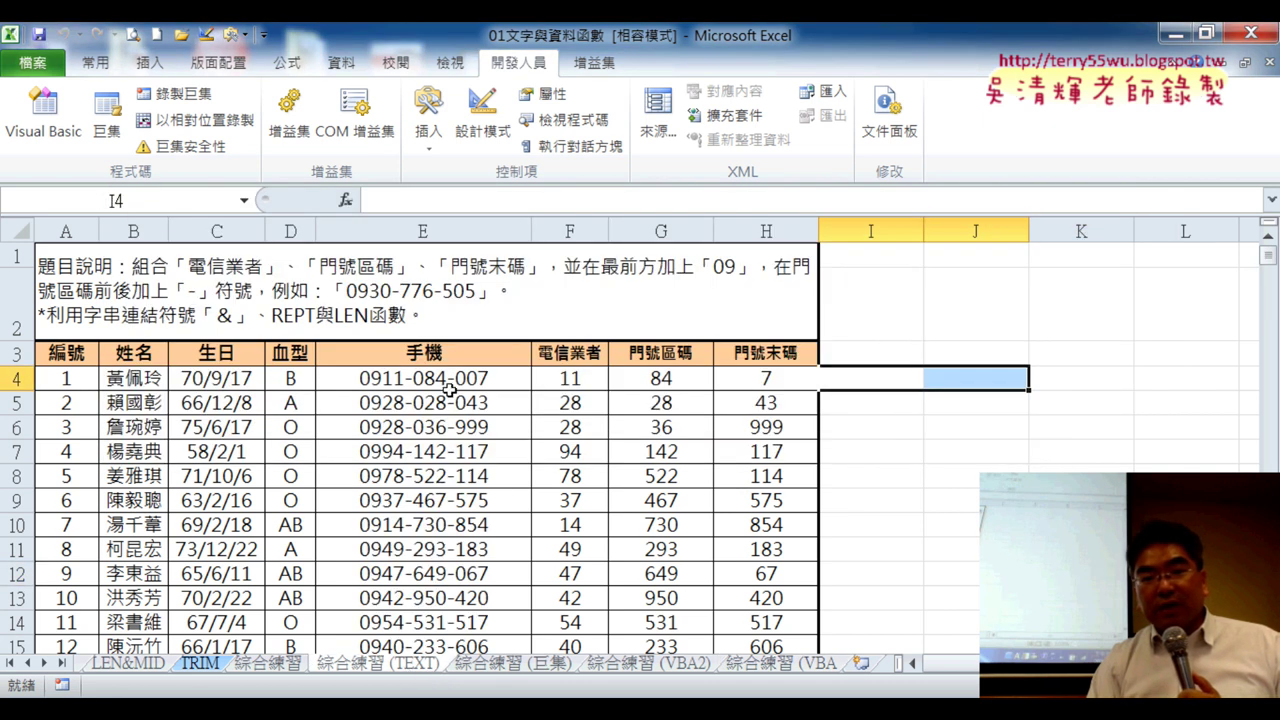
left_click(449, 388)
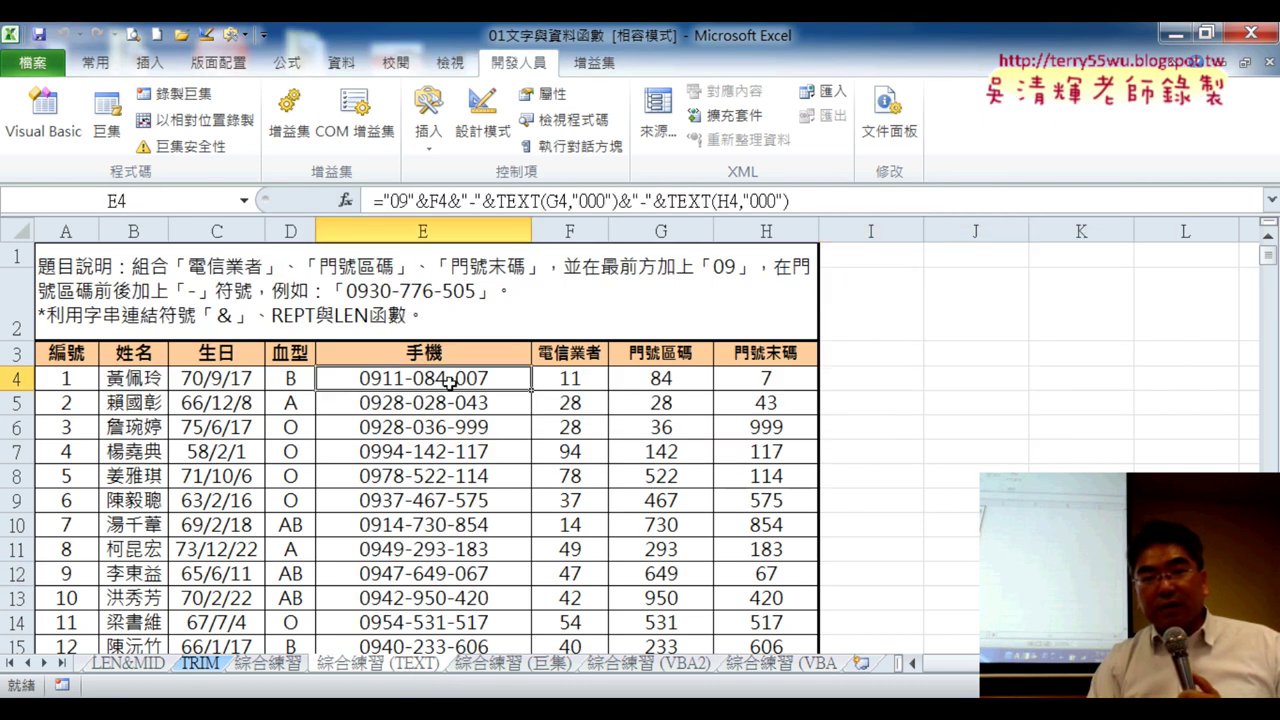
left_click(519, 204)
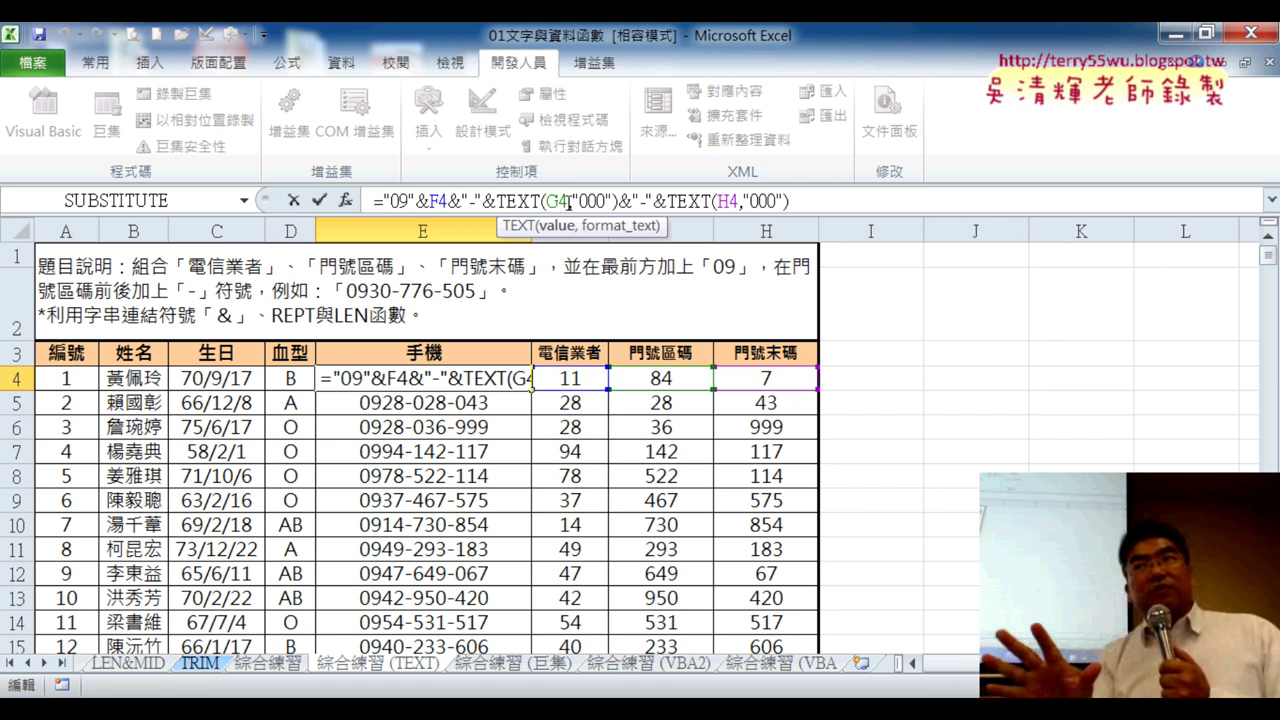
left_click_drag(573, 201, 611, 201)
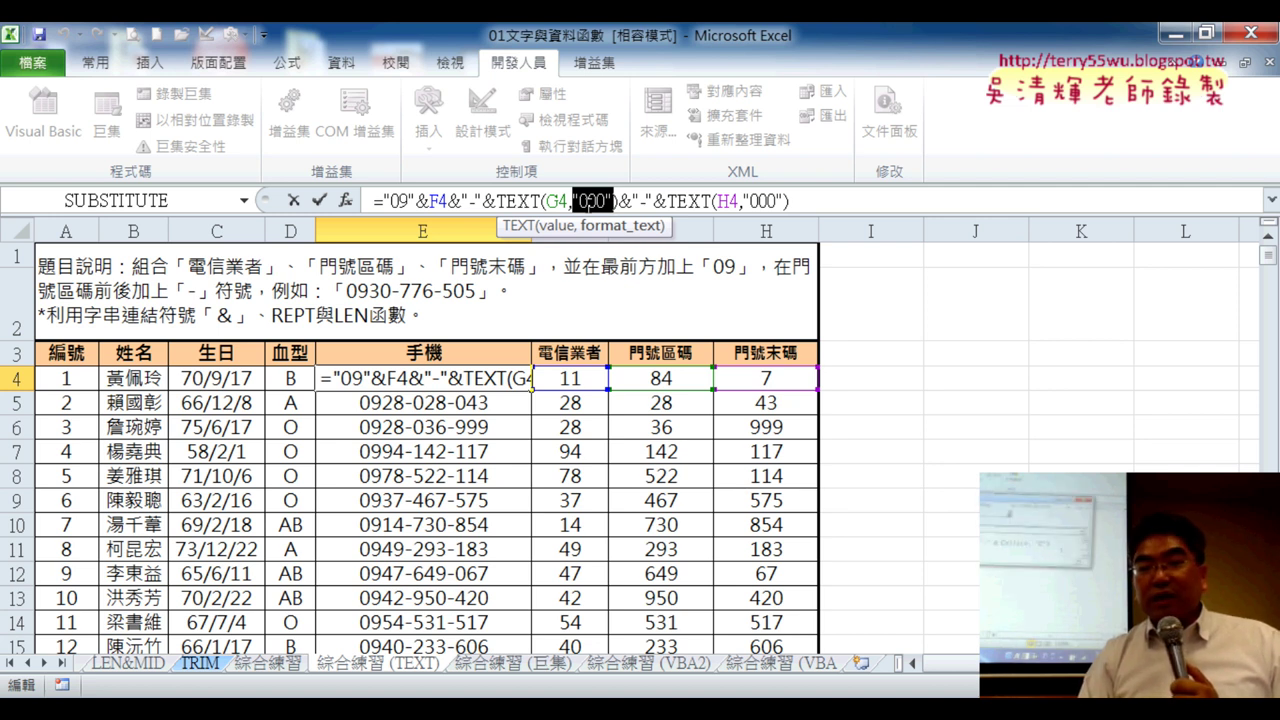
left_click(290, 201)
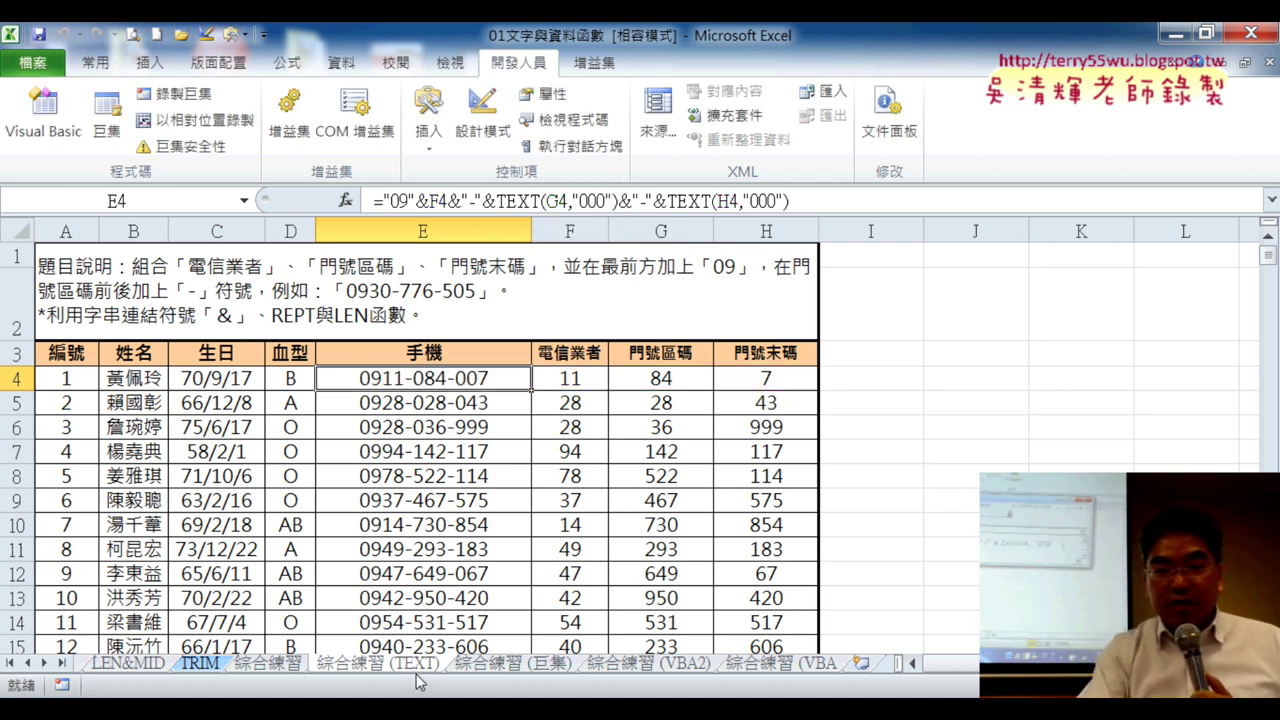
key("alt+Tab")
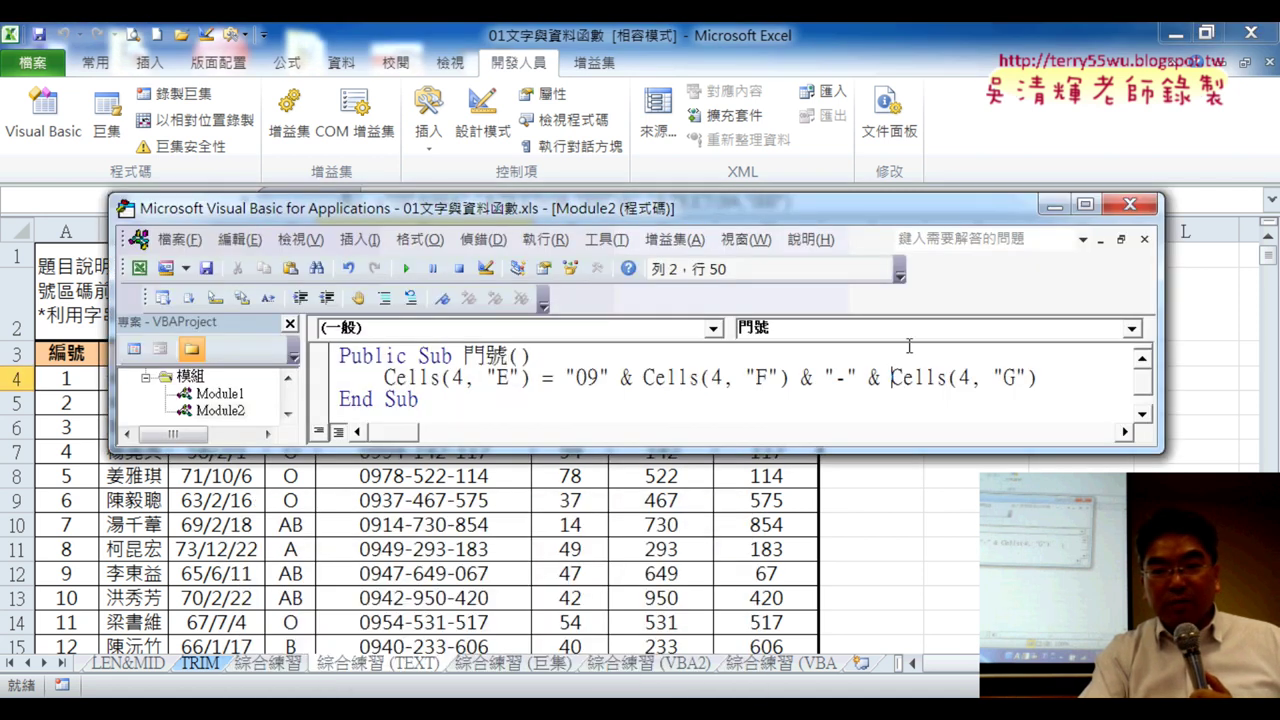
Wrap Cells(4, "G") in Format(..., "000") to zero-pad the area code.
left_click(1077, 381)
key("Left")
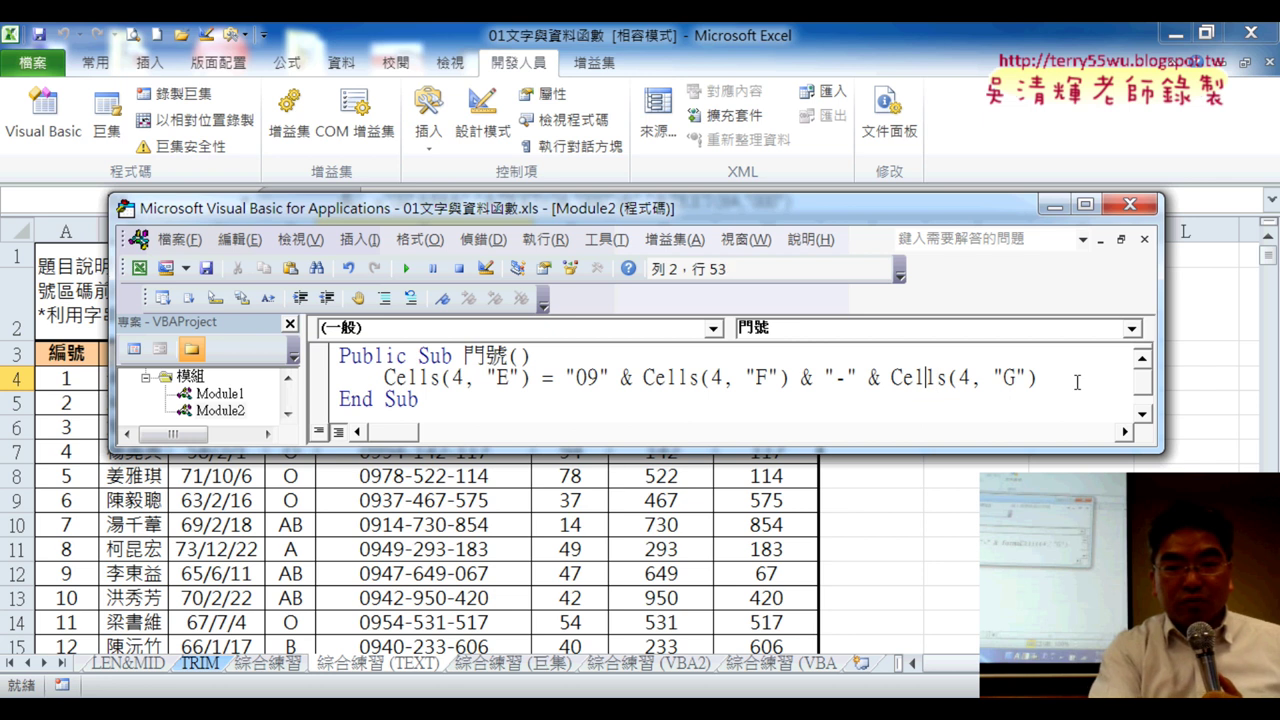
type("f")
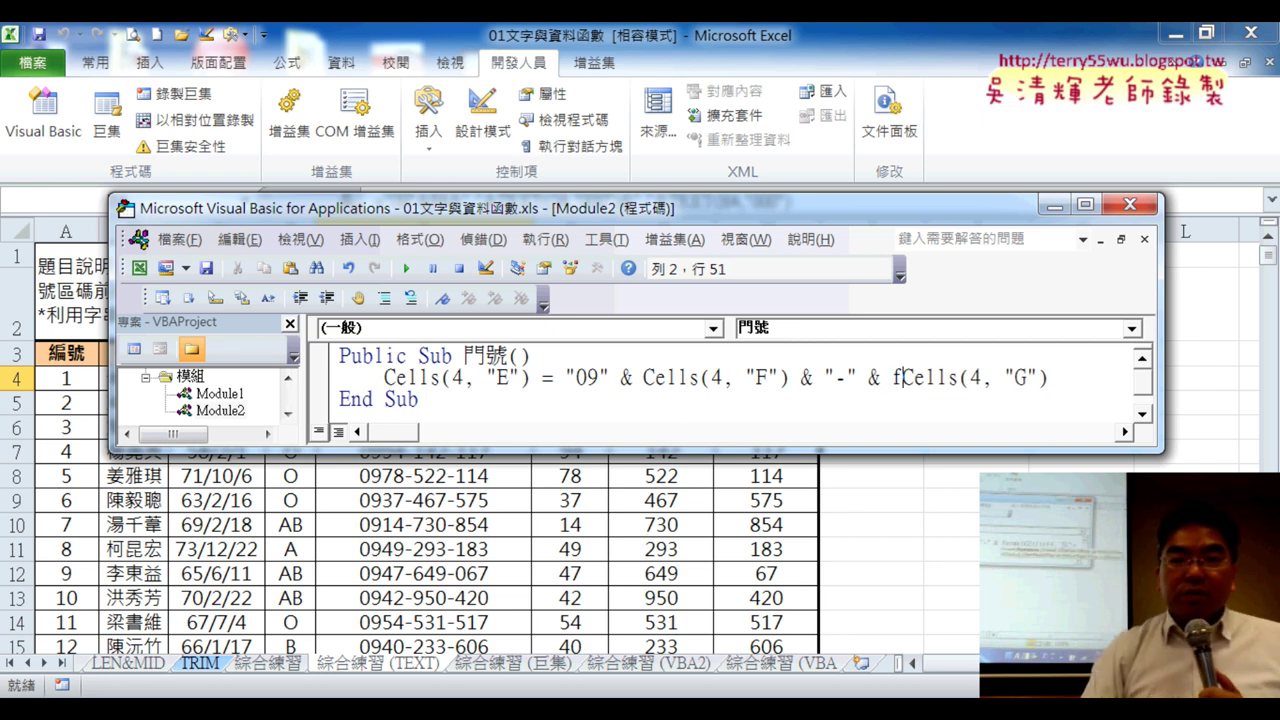
type("ormat")
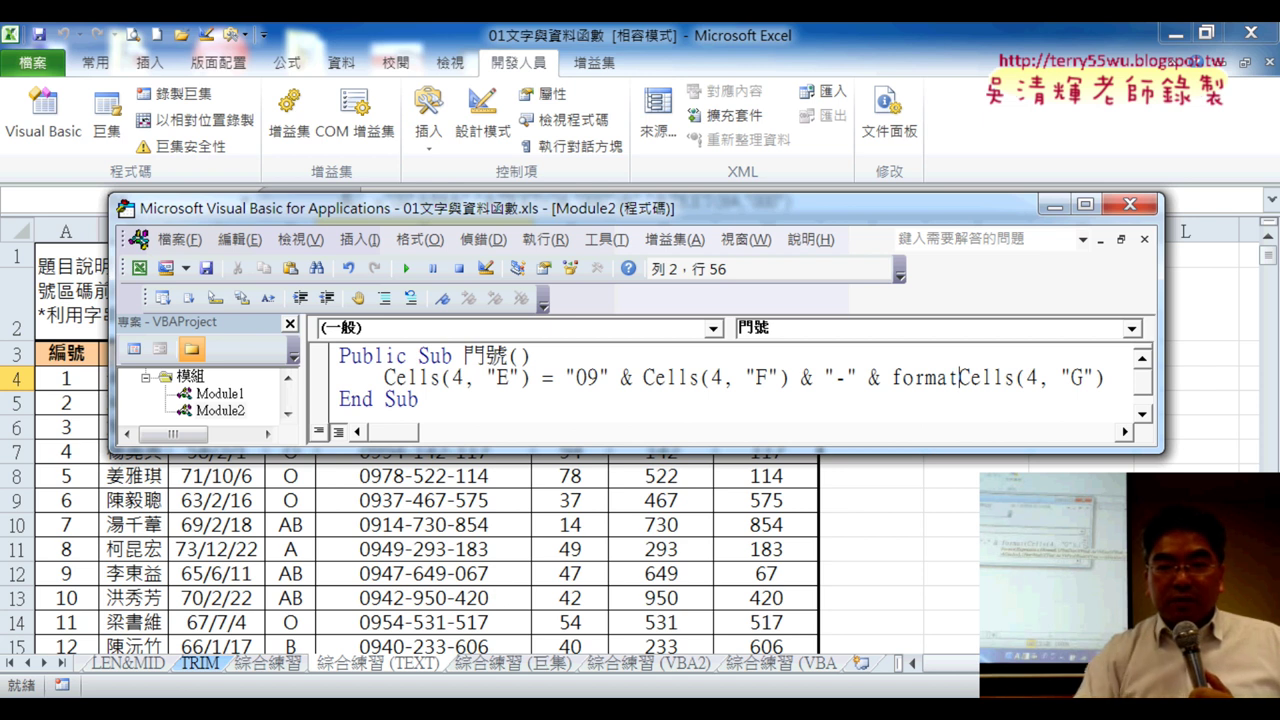
type("(")
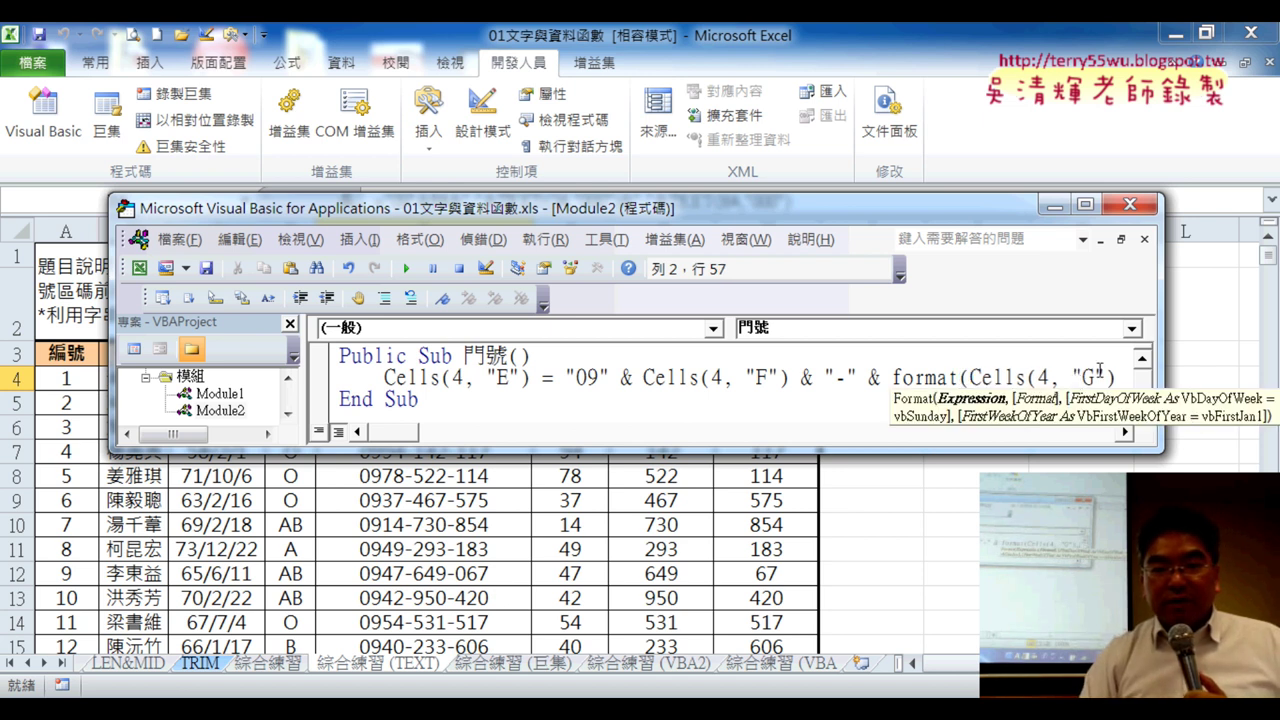
left_click(1121, 376)
type(",")
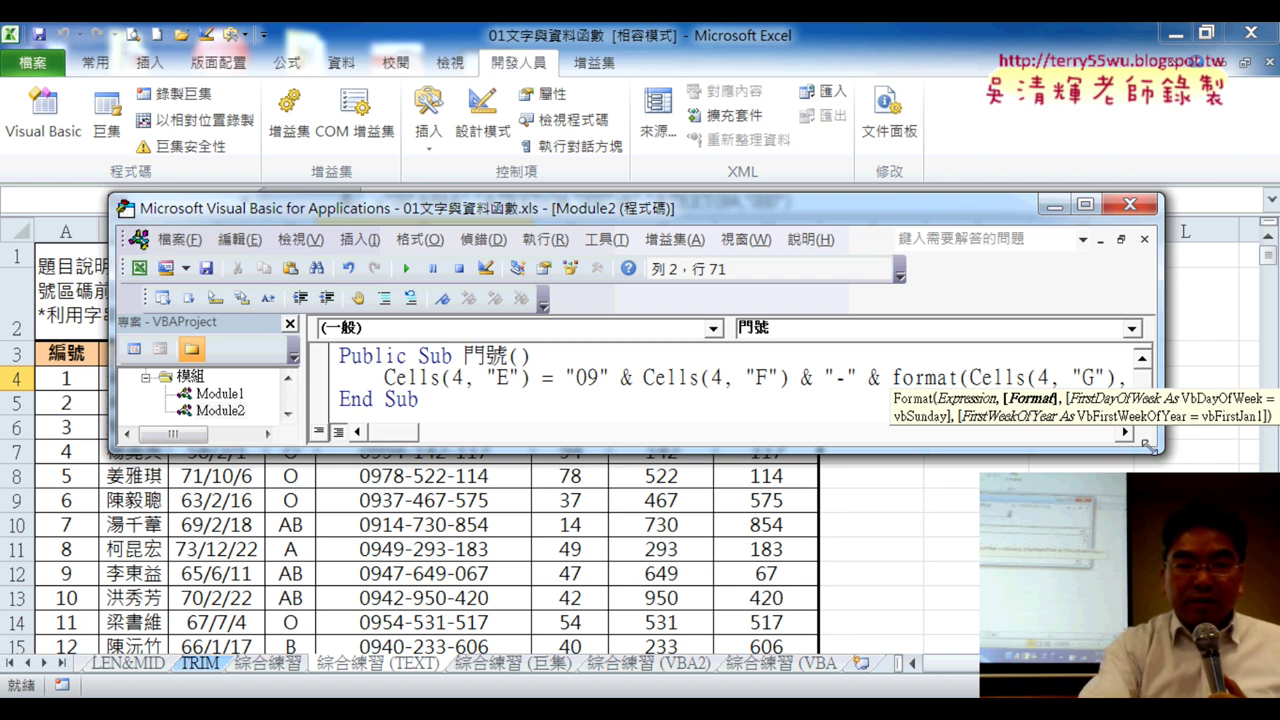
left_click(1120, 434)
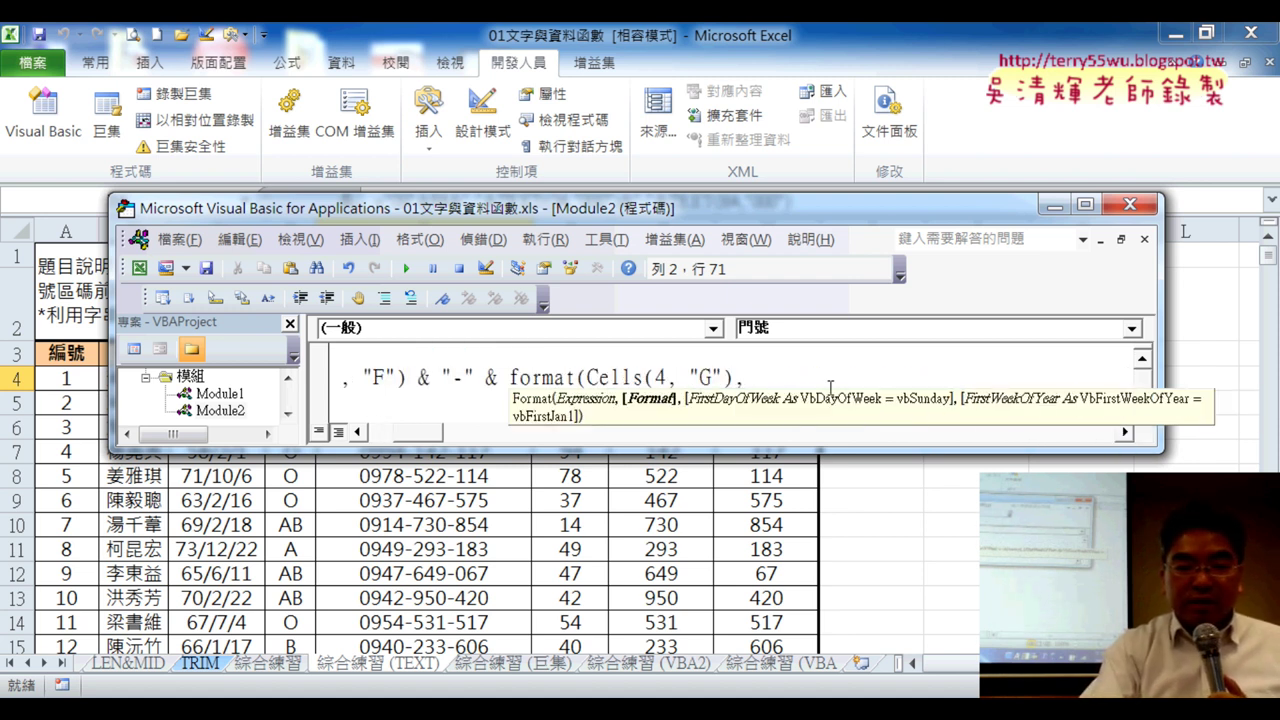
type("\"")
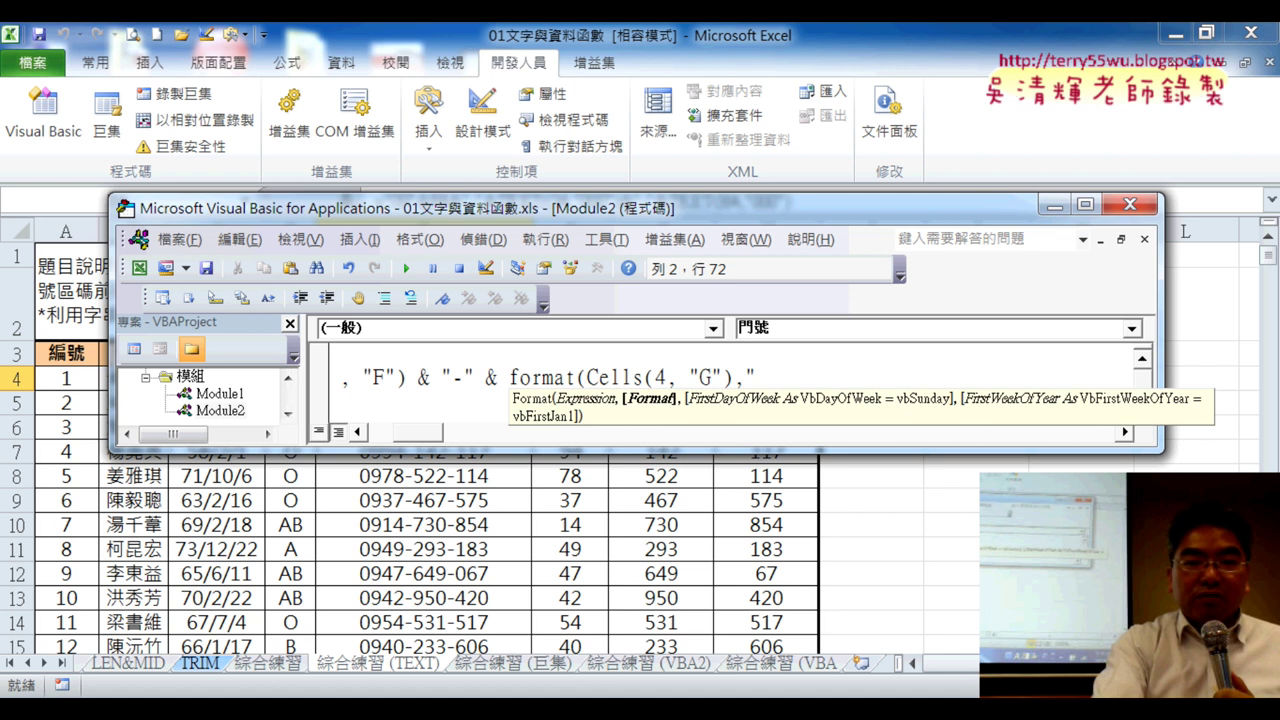
type("000\"")
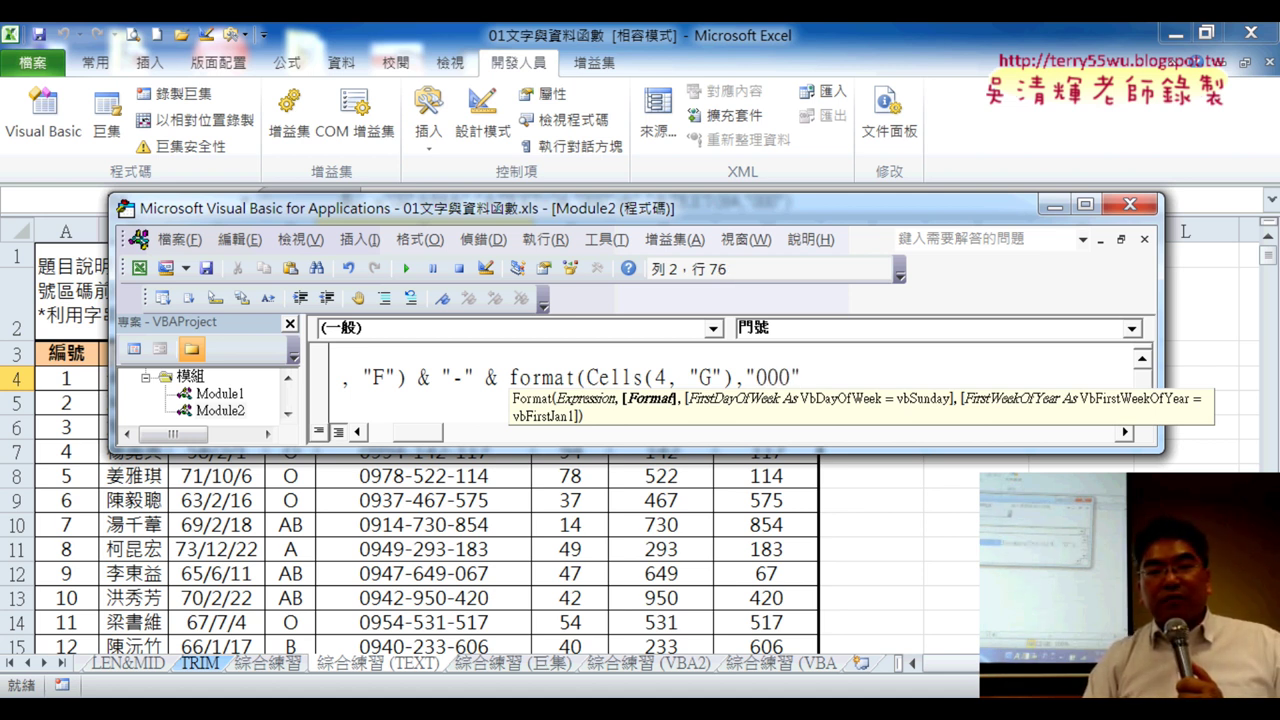
type(") = \"09\" & Cells(4")
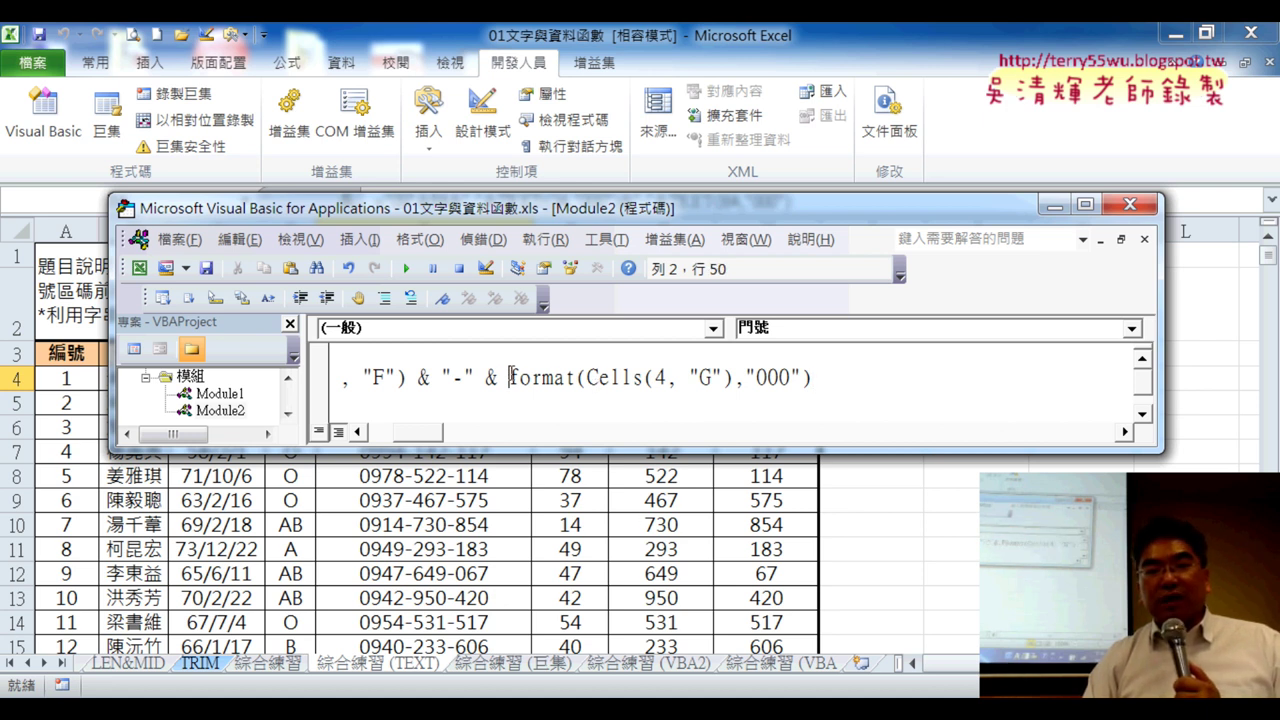
left_click_drag(509, 377, 590, 376)
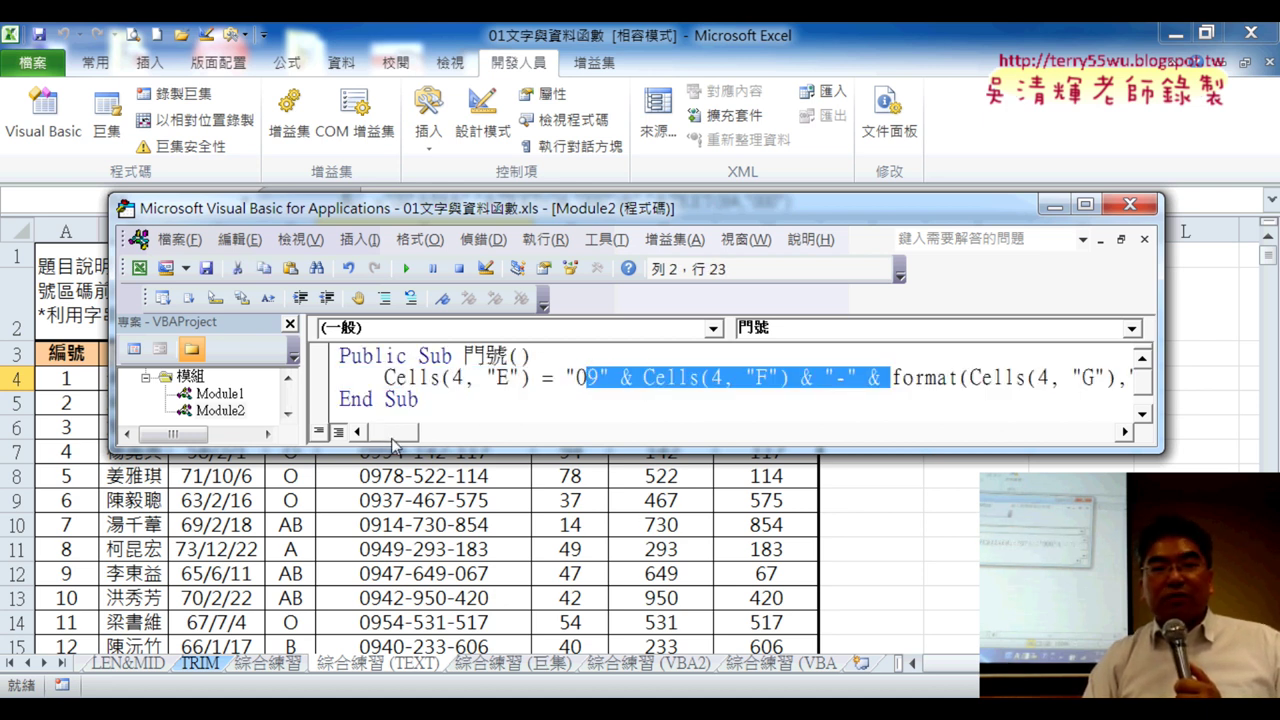
left_click_drag(395, 440, 412, 440)
left_click(605, 360)
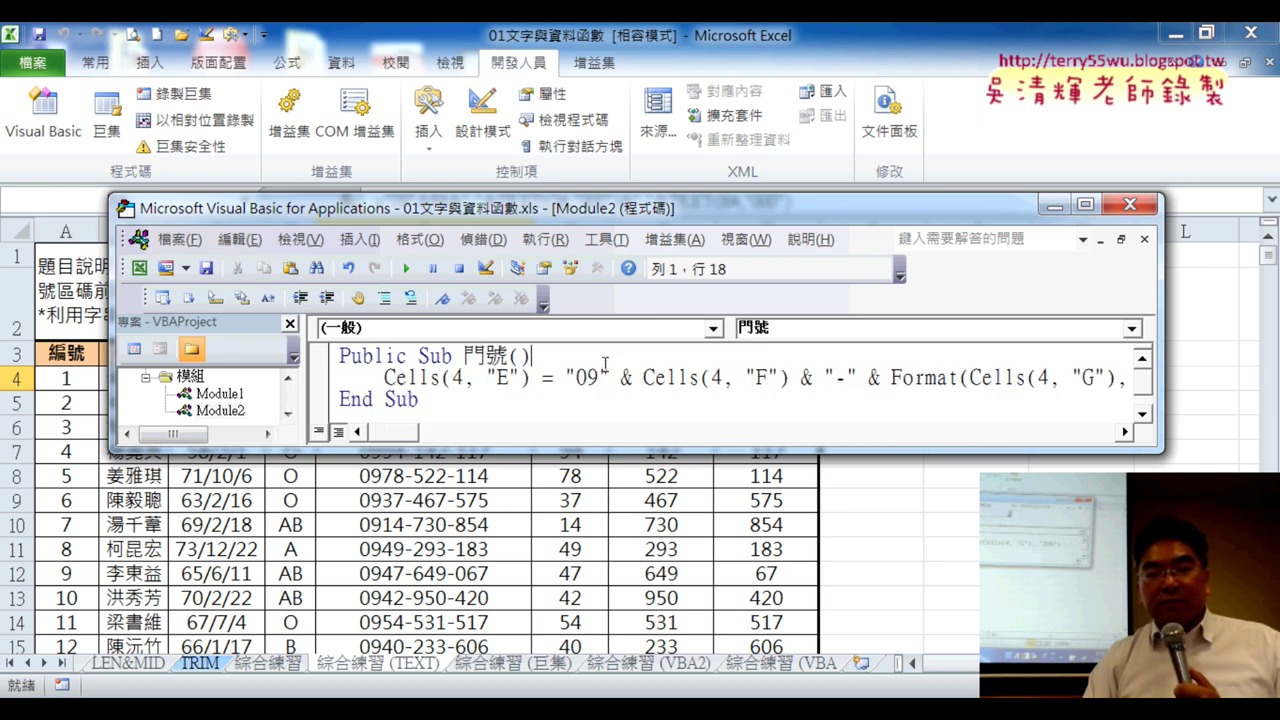
left_click_drag(402, 440, 410, 440)
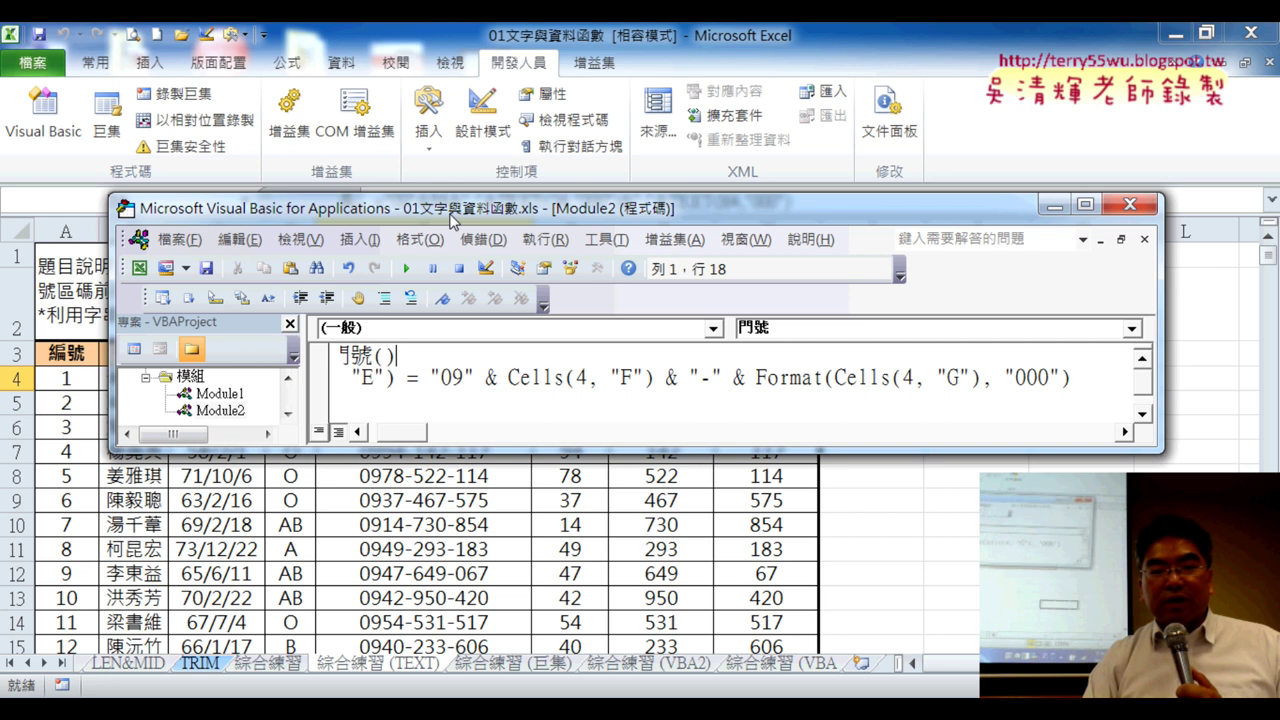
Rerun the macro with row 4 visible so E4 reads 0911-084.
key("alt+F11")
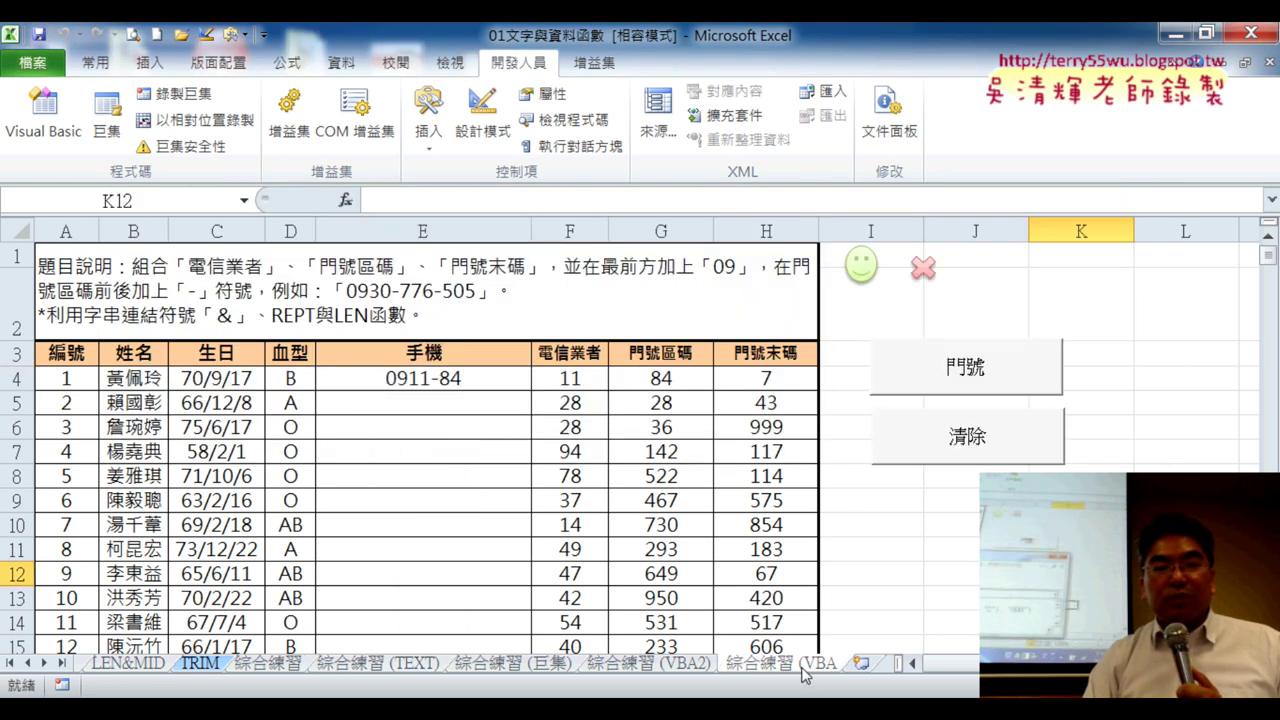
key("alt+Tab")
left_click_drag(605, 197, 534, 427)
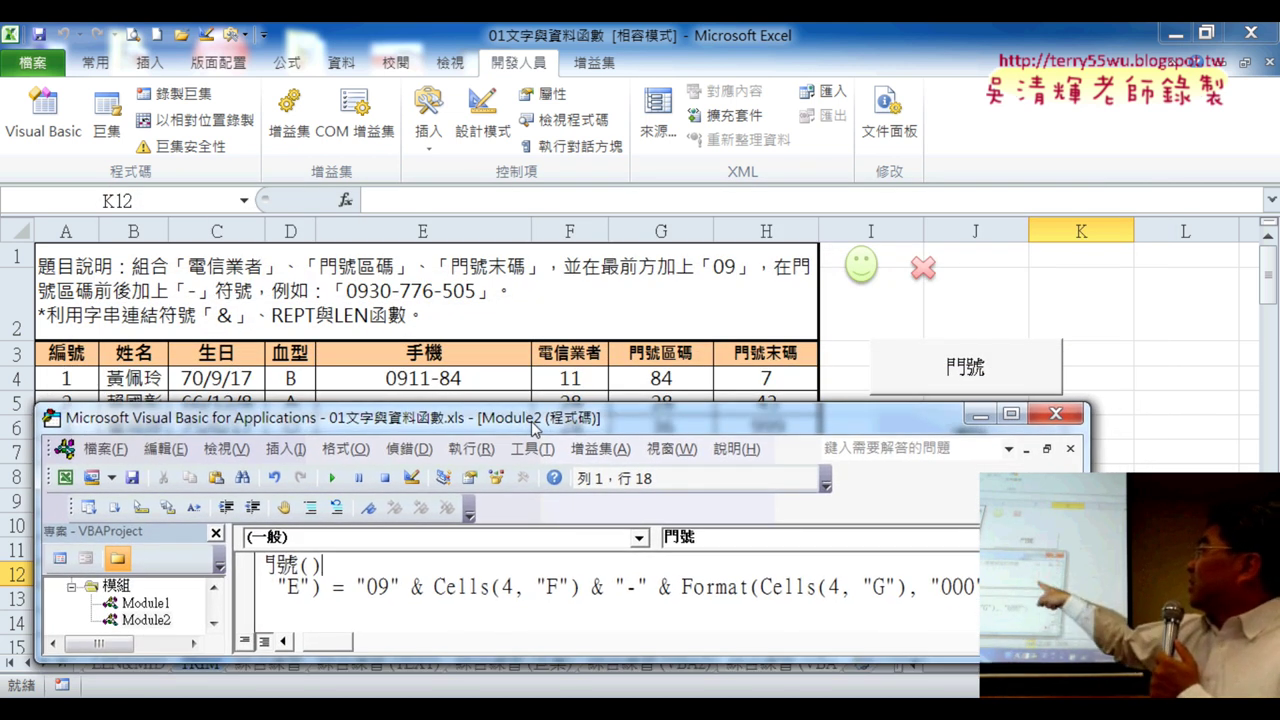
left_click(334, 478)
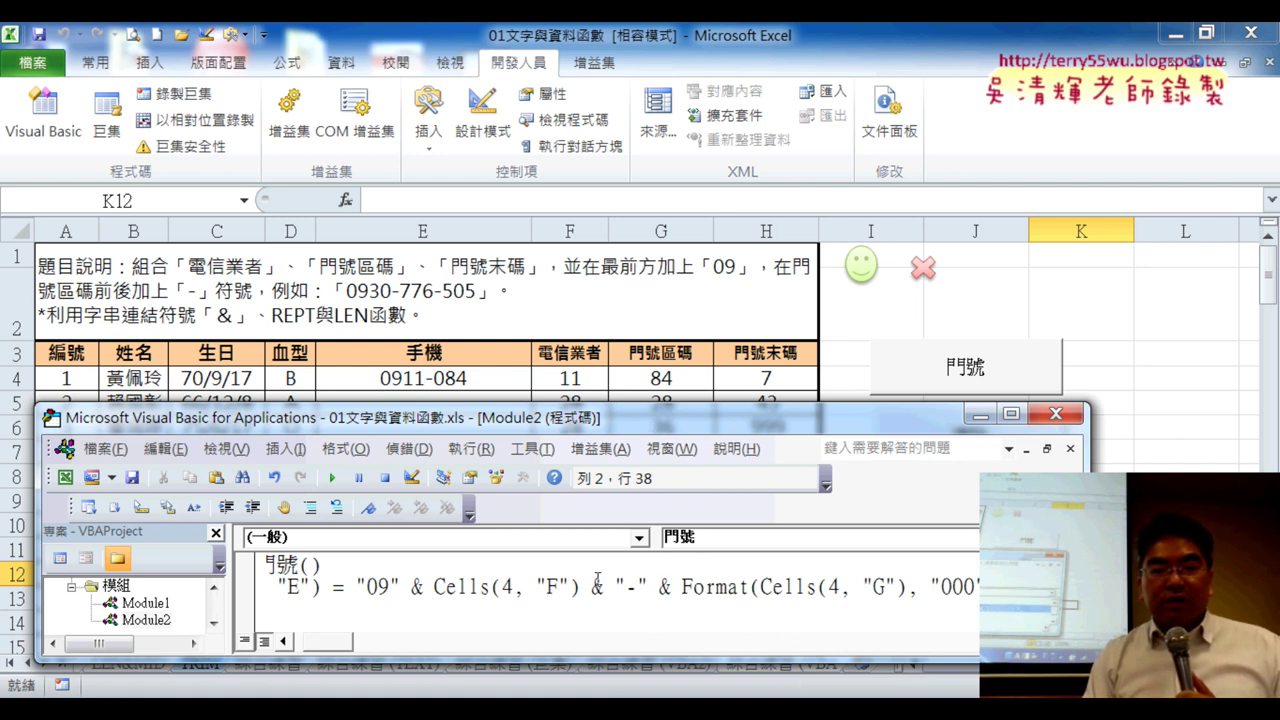
left_click(578, 586)
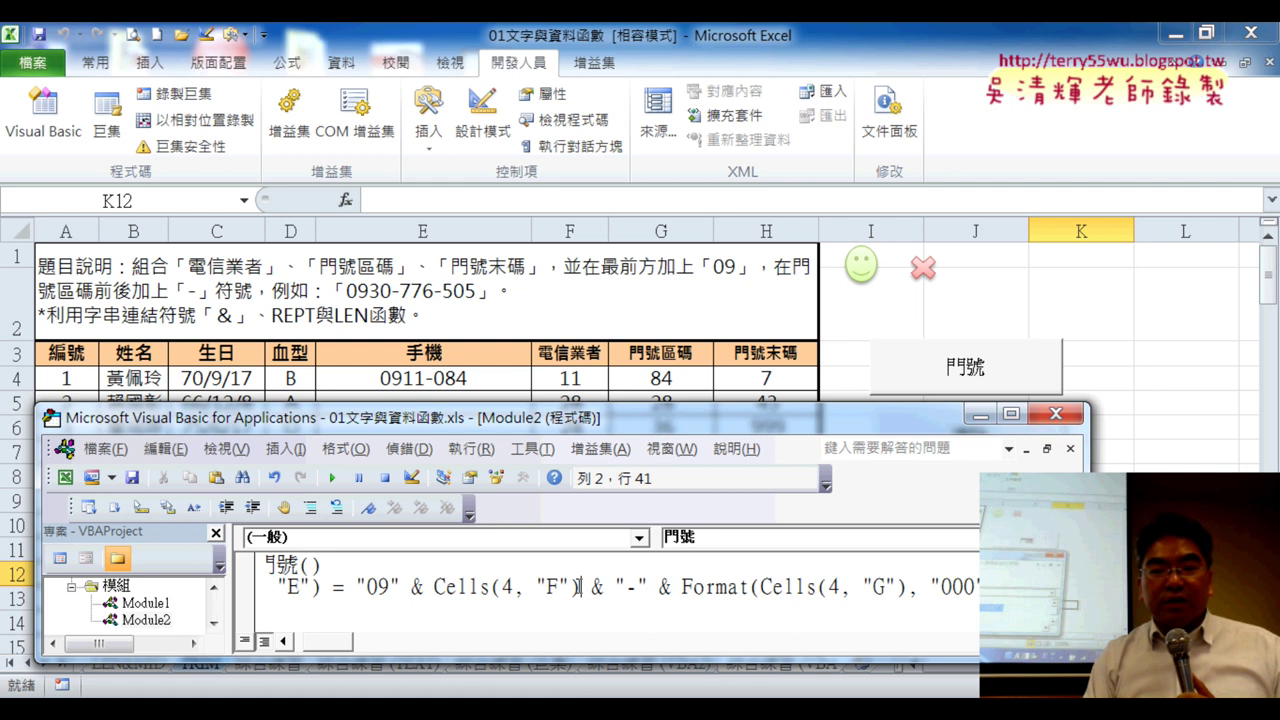
left_click_drag(578, 586, 795, 598)
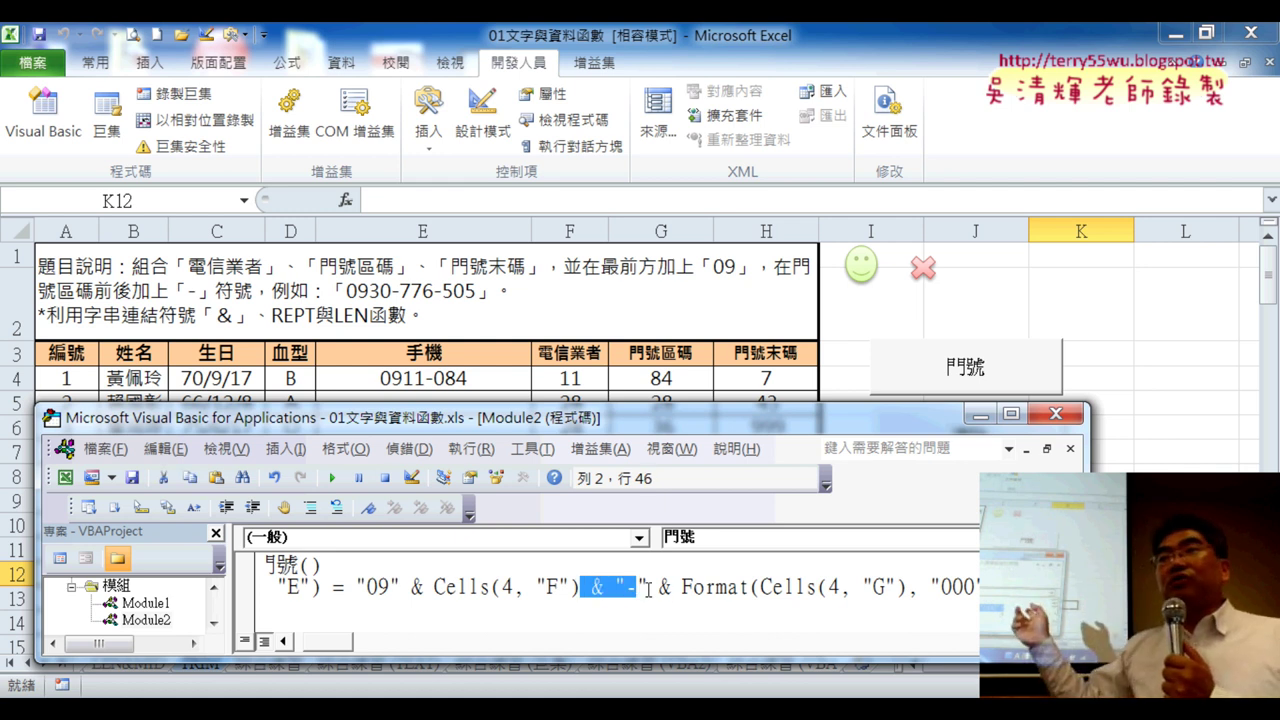
mouse_move(795, 598)
left_mouse_down()
mouse_move(973, 598)
mouse_move(975, 587)
left_mouse_up()
key("ctrl+c")
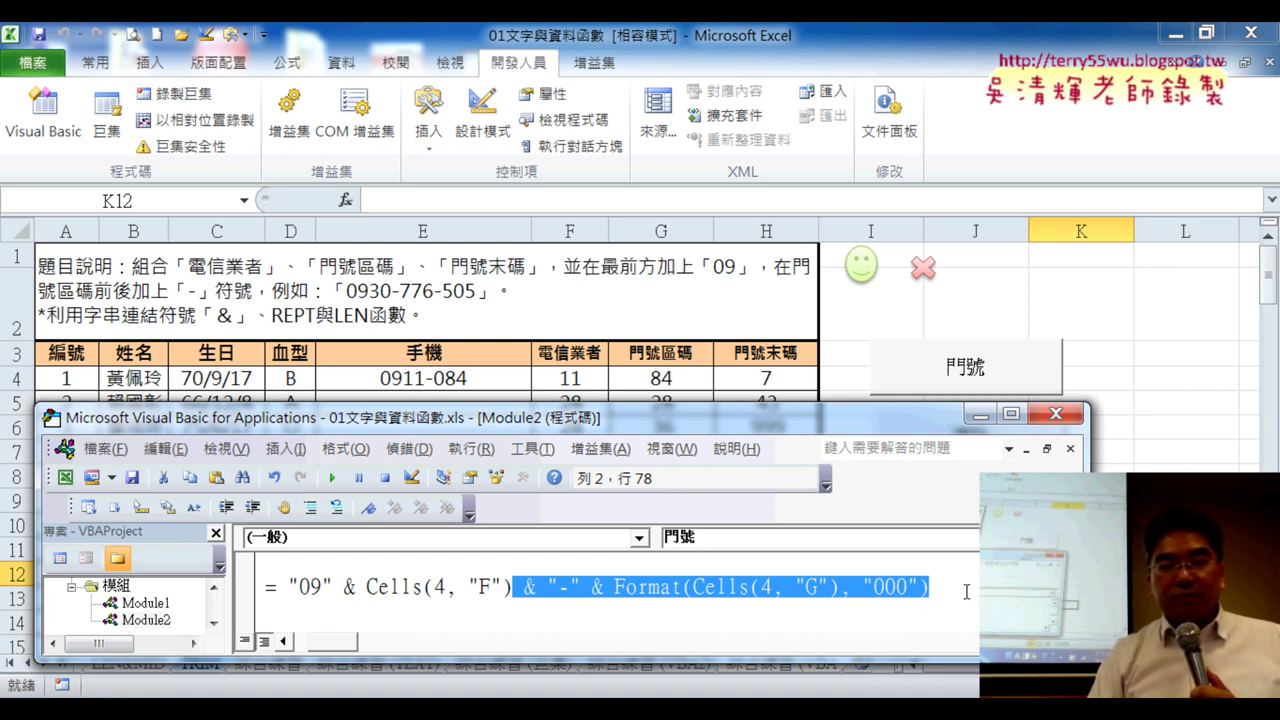
left_click(966, 591)
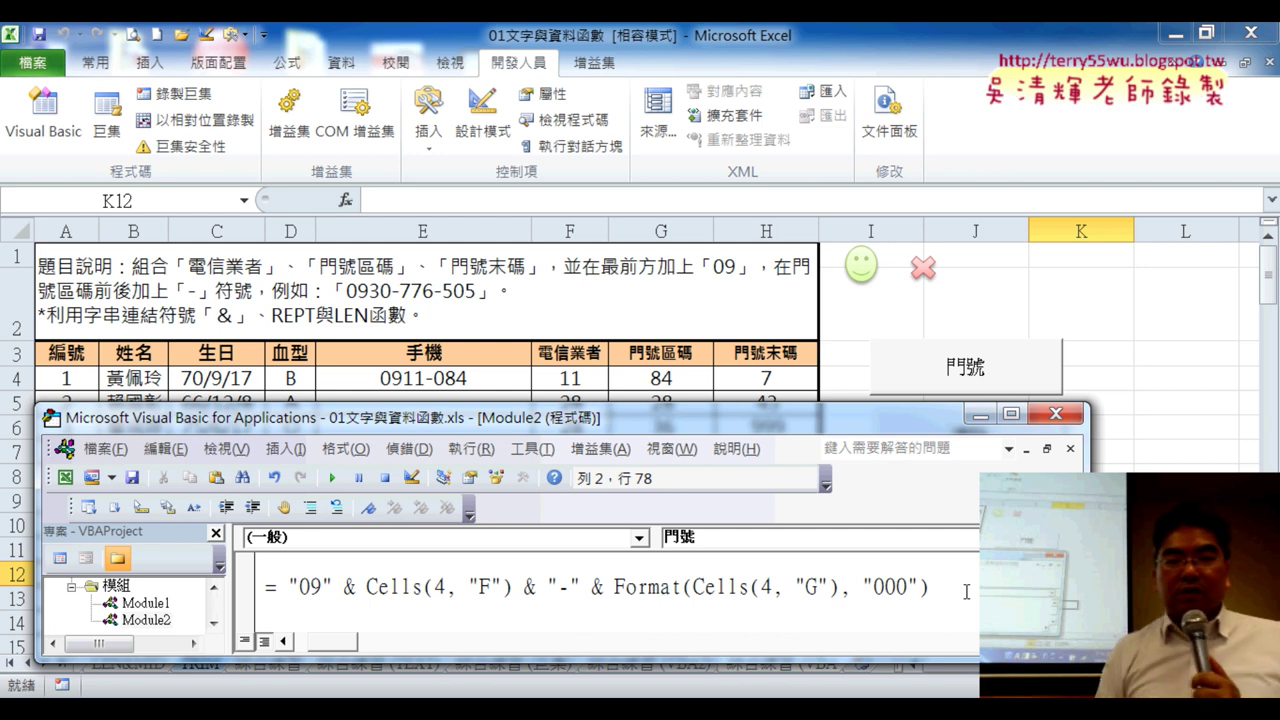
key("ctrl+v")
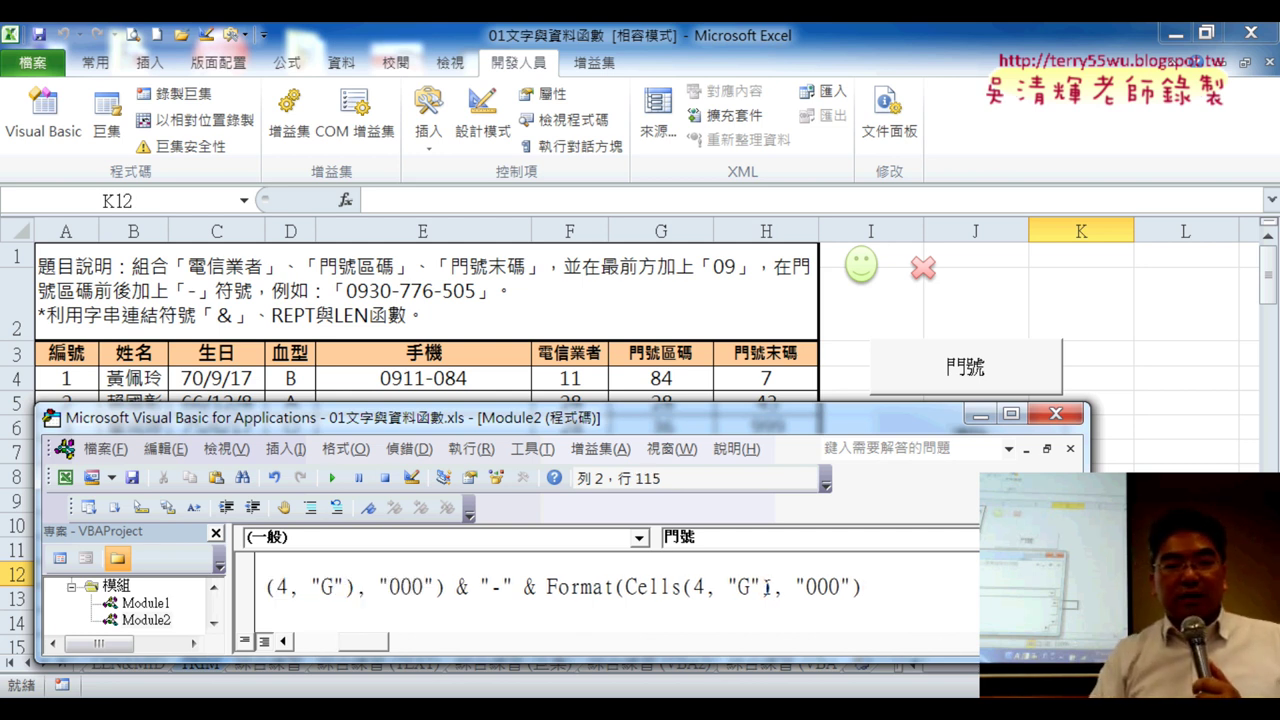
double_click(746, 586)
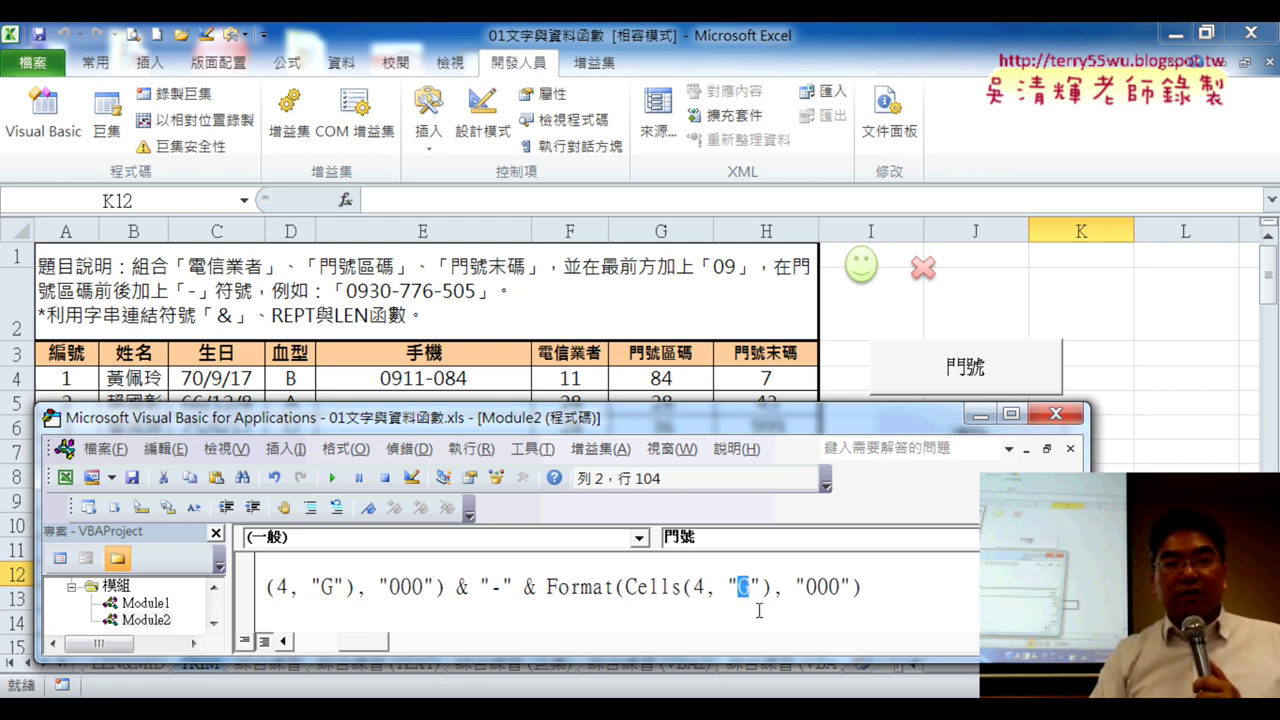
type("H")
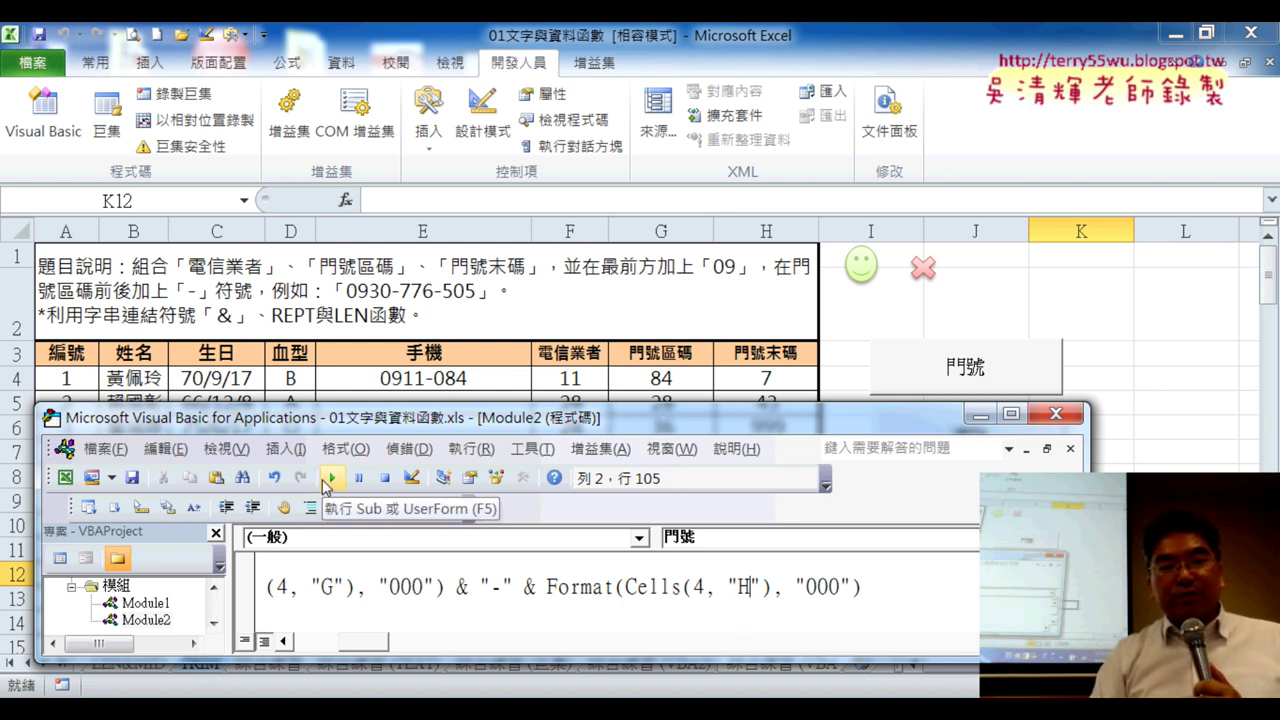
left_click(328, 482)
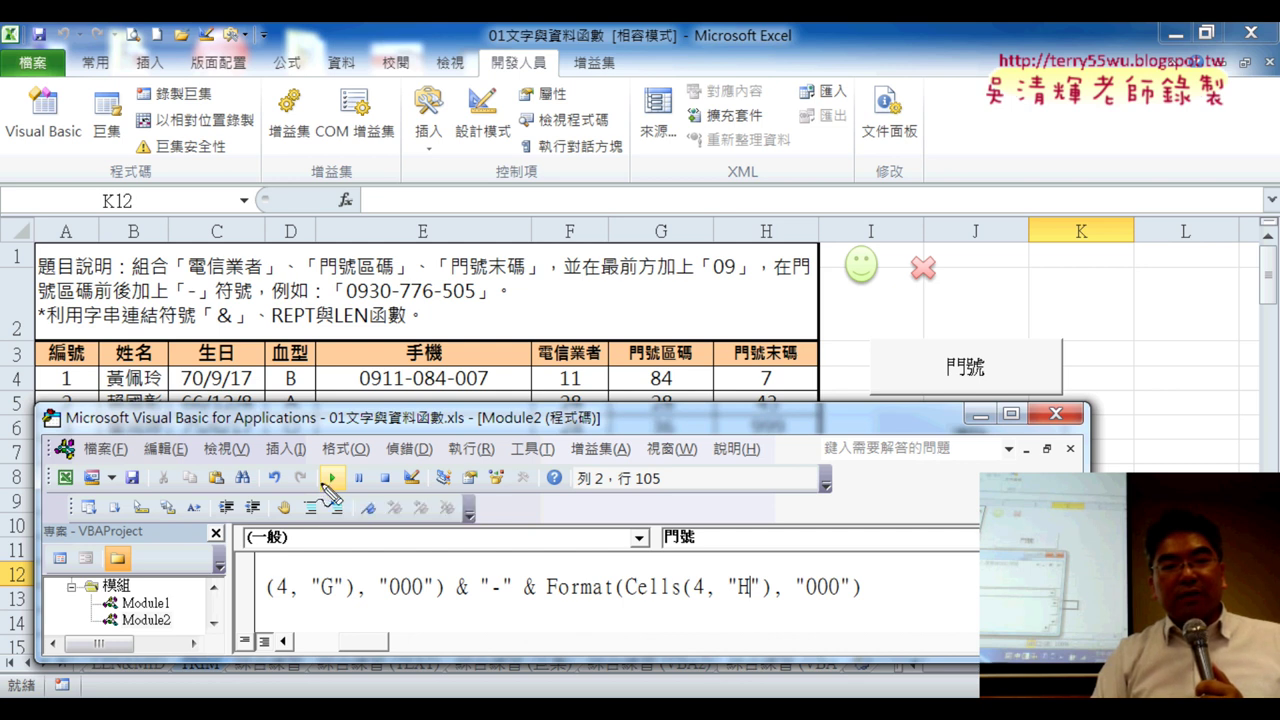
Mark E4's new phone number and its code line in red, then clear the annotations.
mouse_move(346, 366)
left_mouse_down()
mouse_move(341, 394)
mouse_move(504, 386)
left_mouse_up()
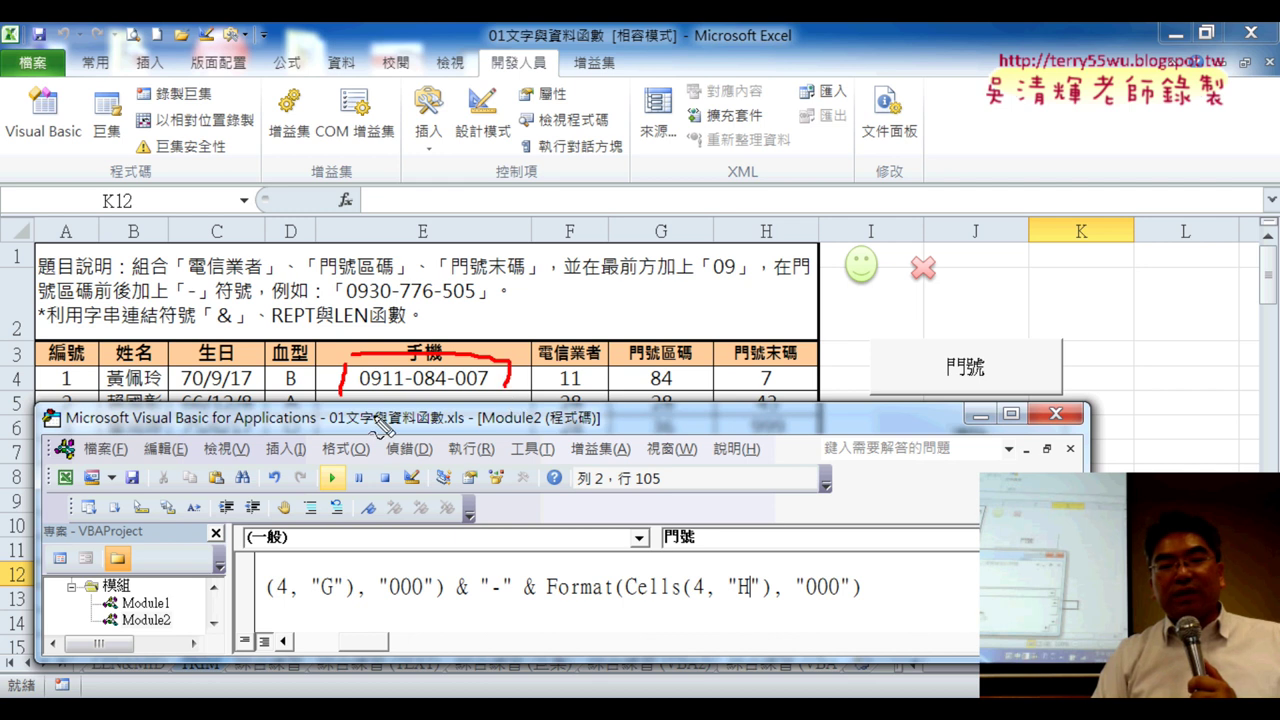
left_click_drag(350, 407, 510, 410)
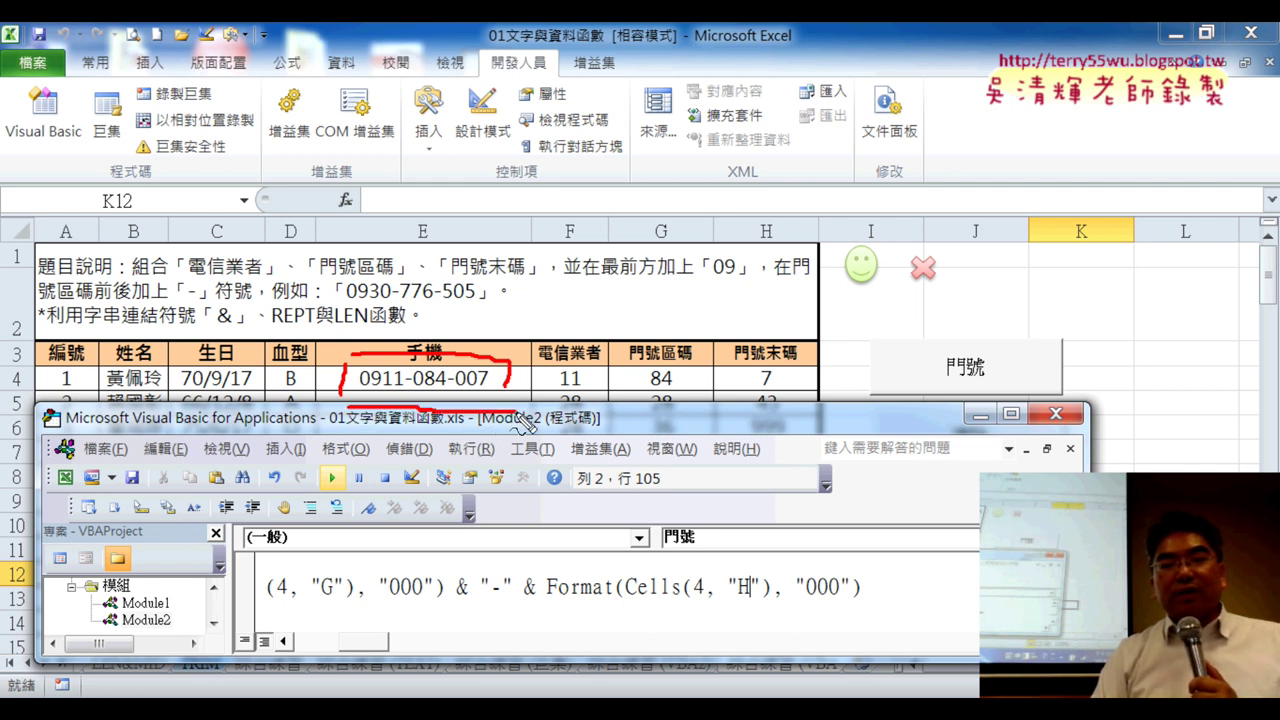
mouse_move(264, 614)
left_mouse_down()
mouse_move(274, 602)
mouse_move(875, 601)
left_mouse_up()
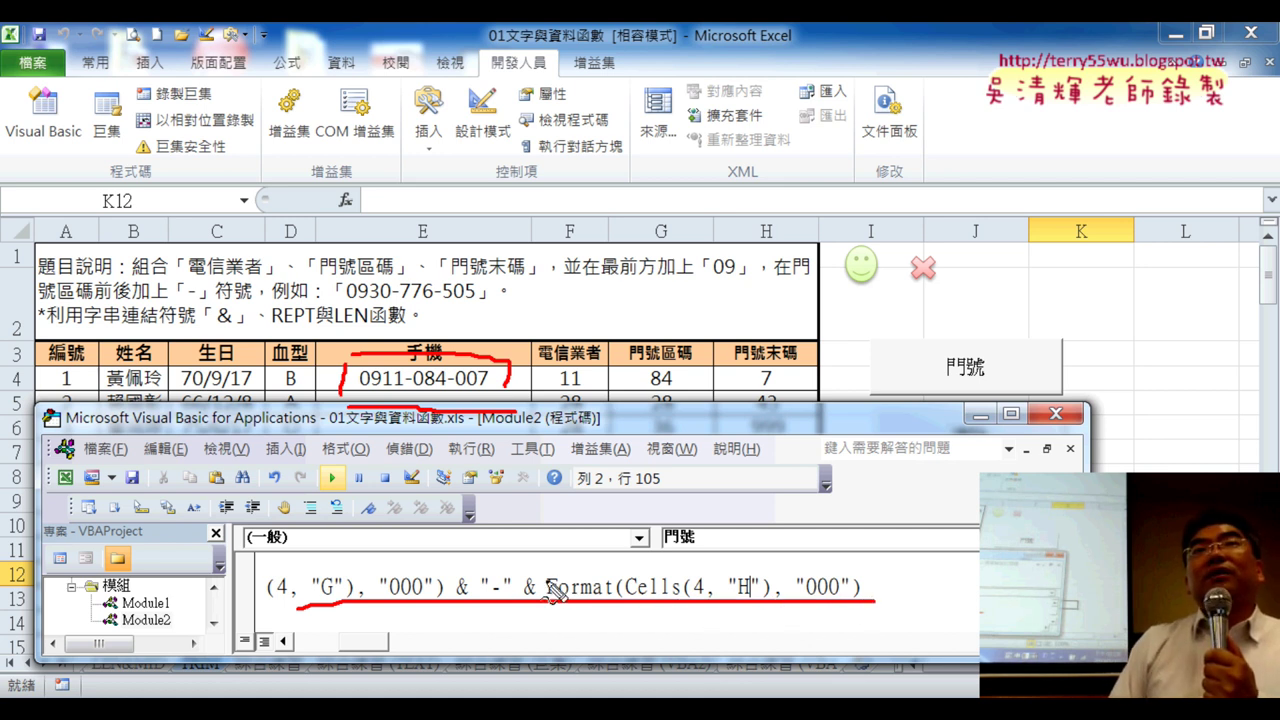
left_click_drag(497, 598, 481, 393)
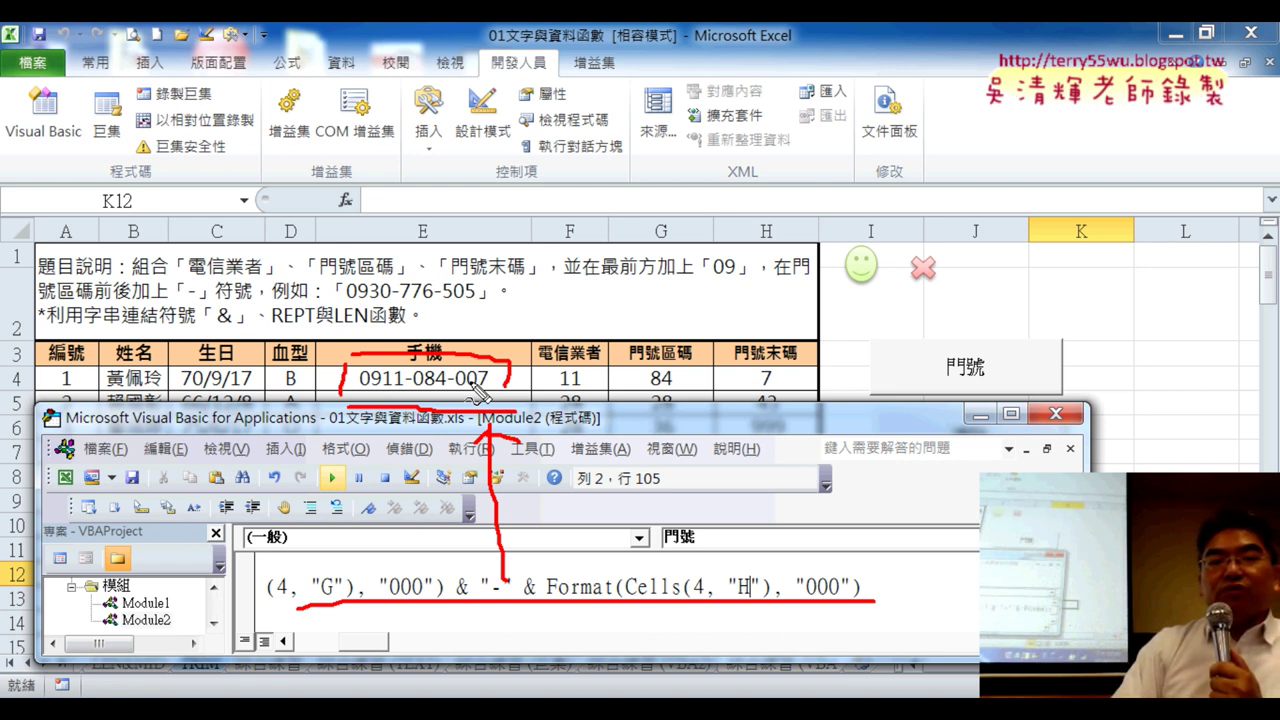
key("Escape")
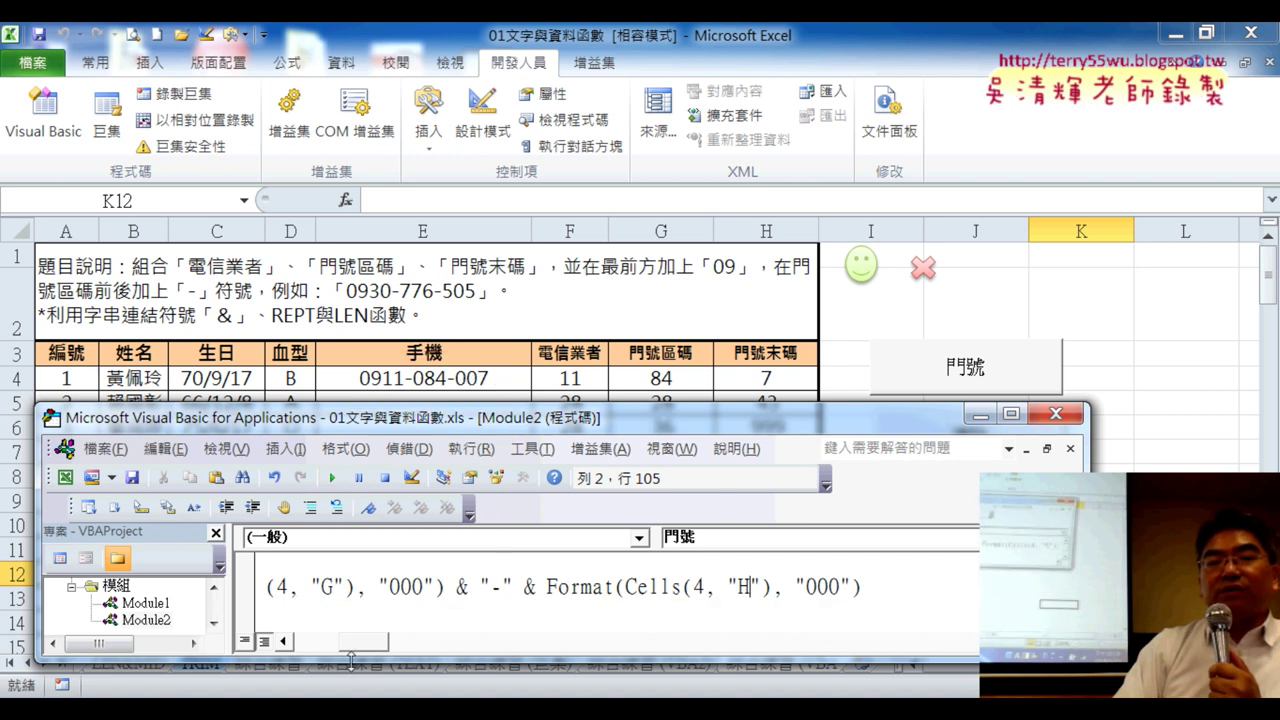
Scroll the code window left, then move the VBA editor higher and make it taller.
left_click_drag(369, 653, 322, 663)
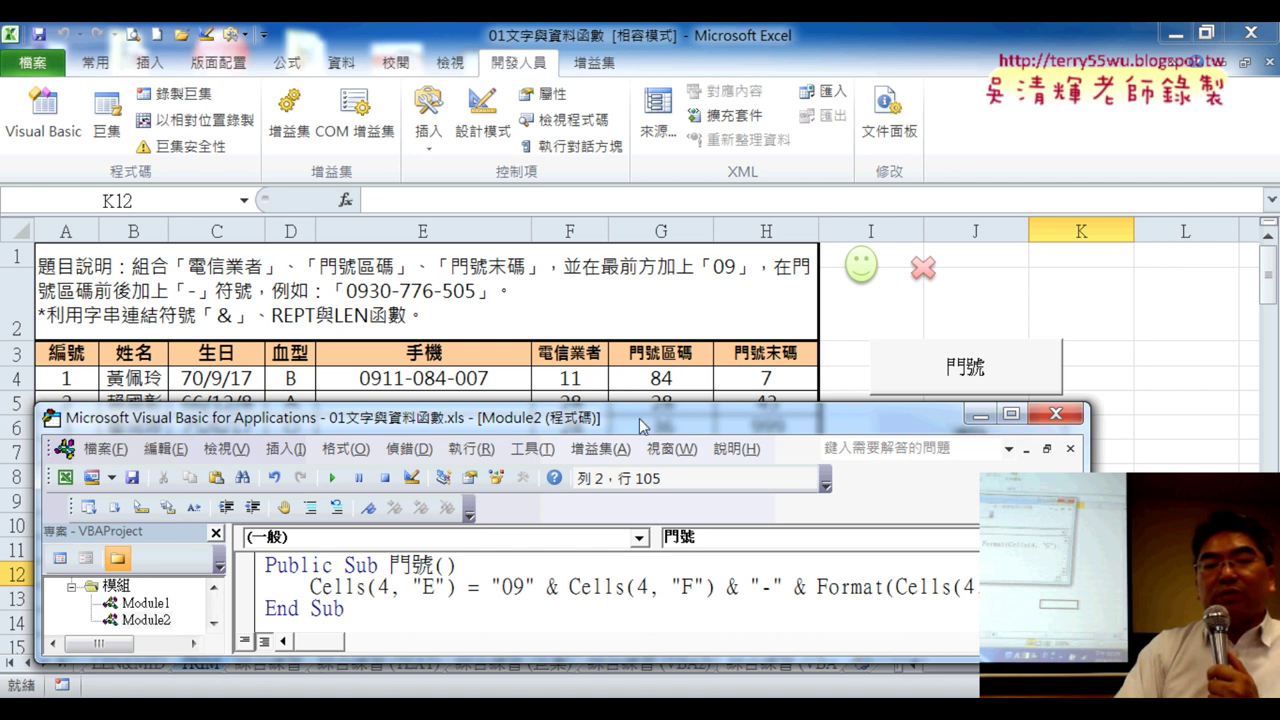
left_click_drag(640, 425, 657, 215)
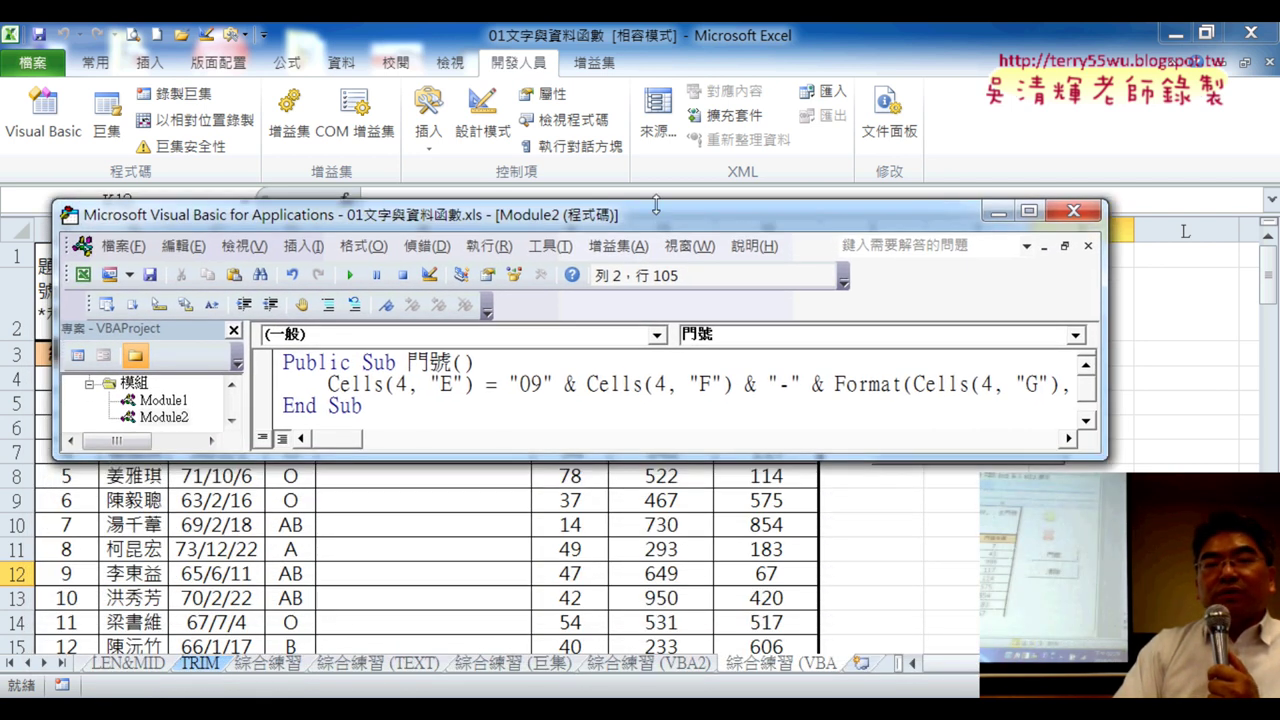
left_click_drag(645, 456, 639, 508)
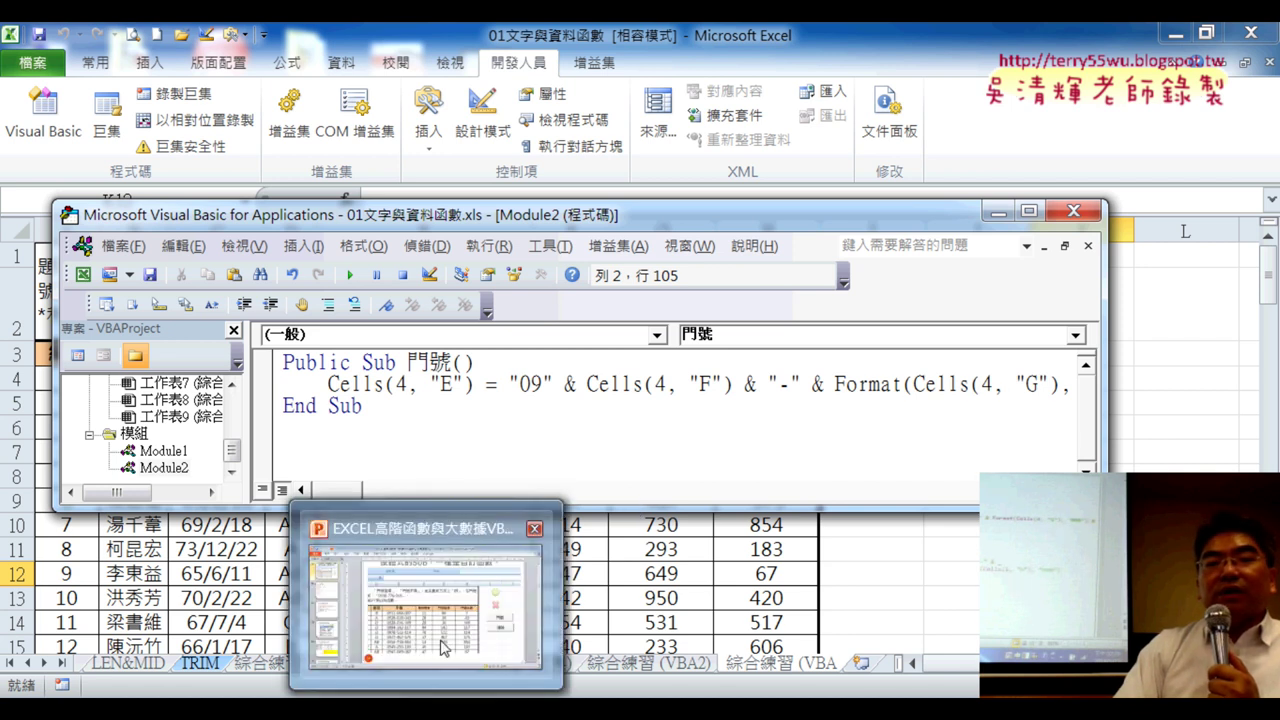
left_click(445, 630)
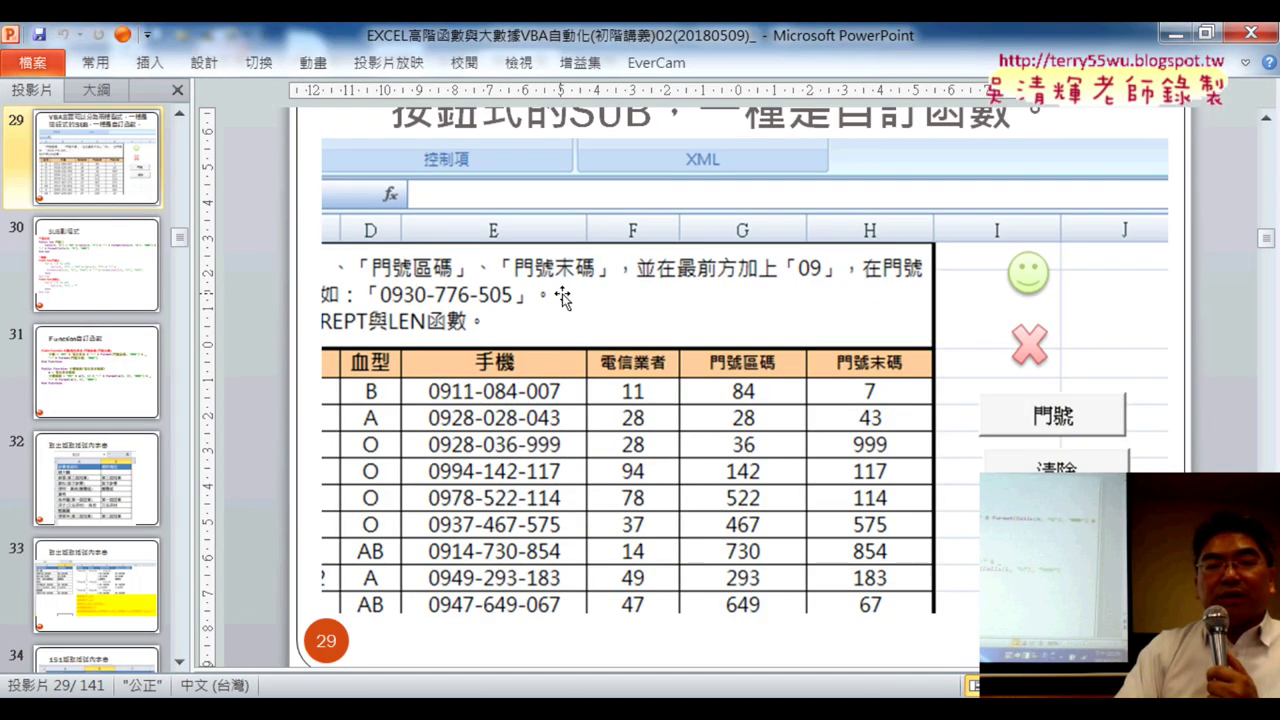
Scroll the lecture deck to slide 30, SUB副程式.
scroll(563, 297, "down", 1)
scroll(563, 297, "down", 2)
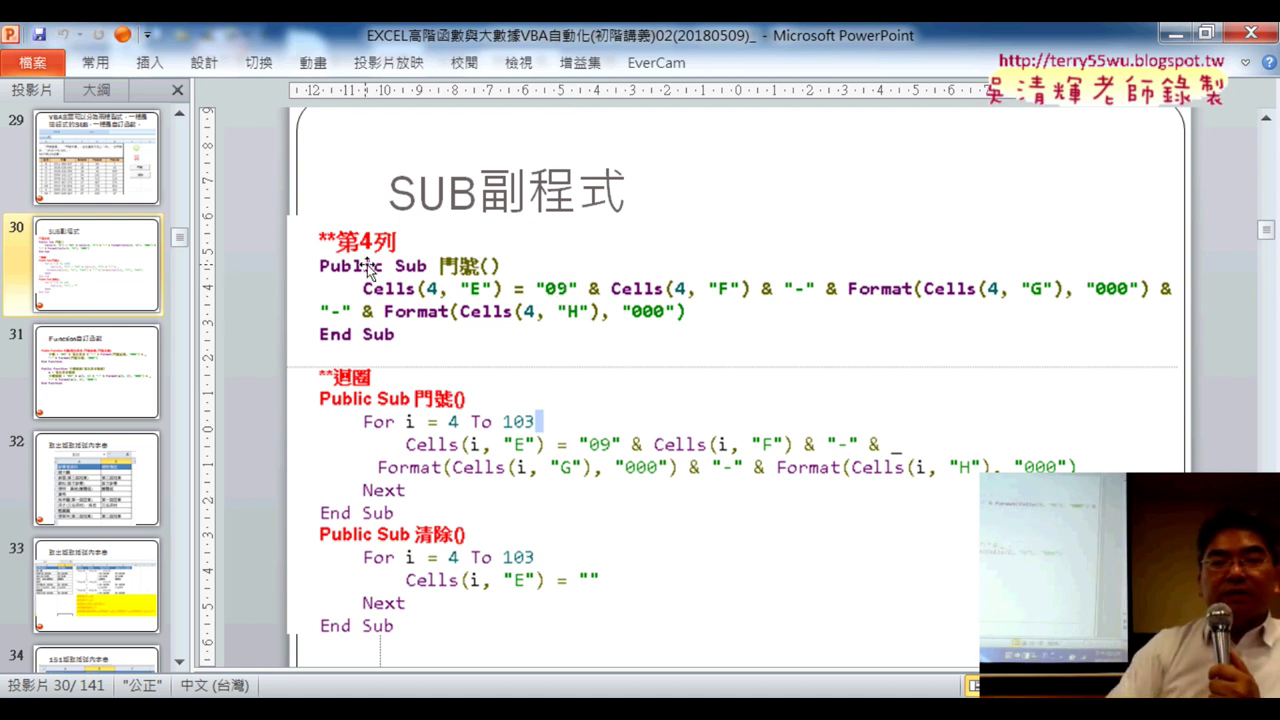
scroll(510, 400, "down", 1)
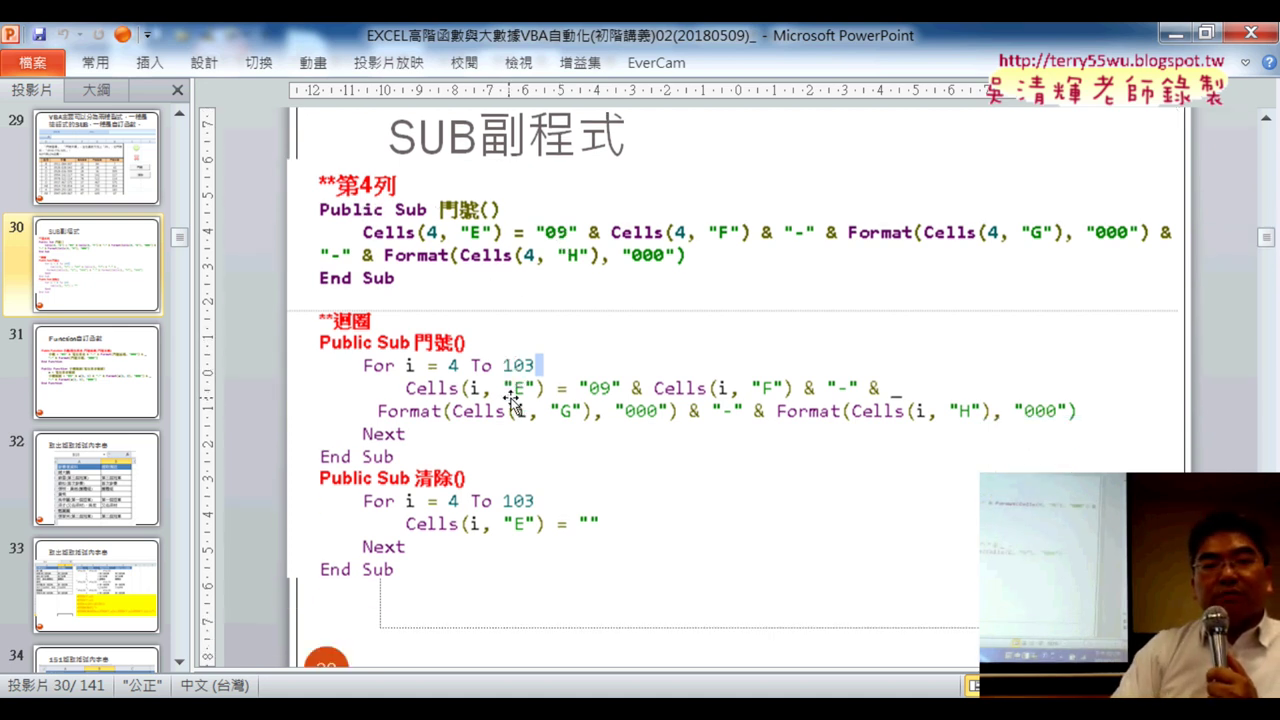
scroll(510, 400, "down", 1)
scroll(510, 398, "up", 1)
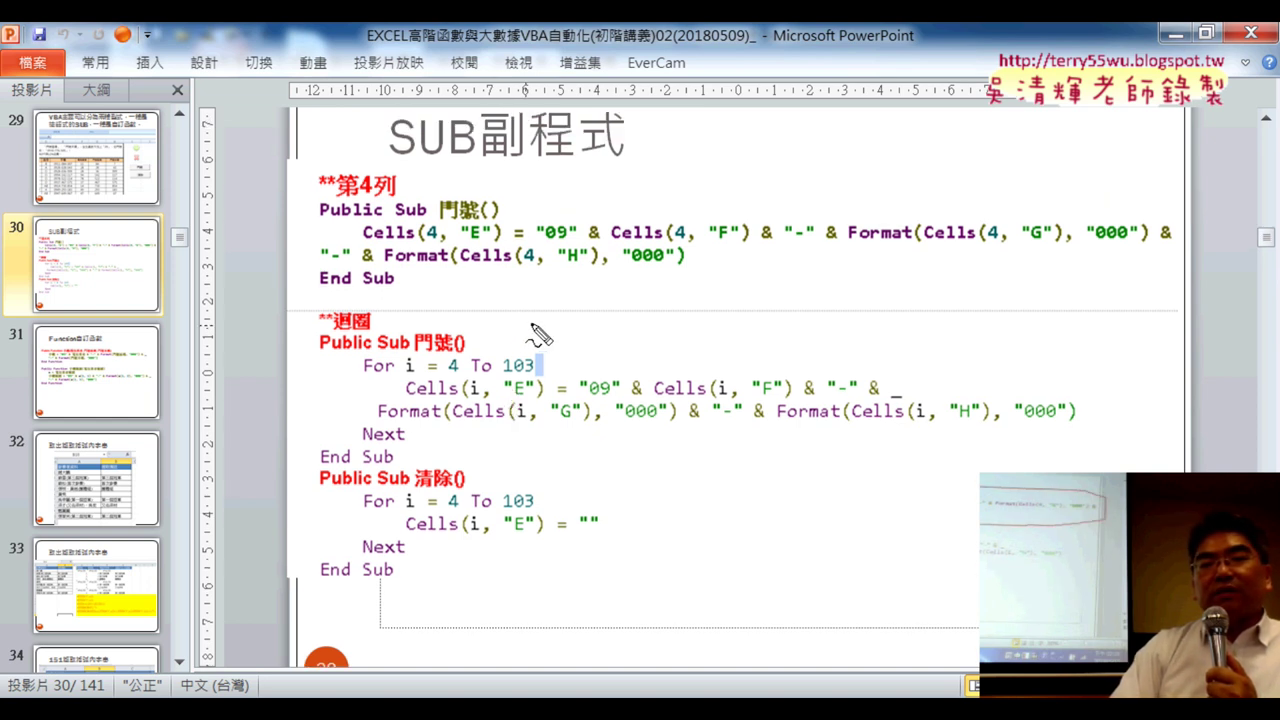
Circle the single-row 第4列 code block in red, then erase it and return to the VBA editor.
mouse_move(392, 312)
left_mouse_down()
mouse_move(740, 170)
mouse_move(430, 318)
left_mouse_up()
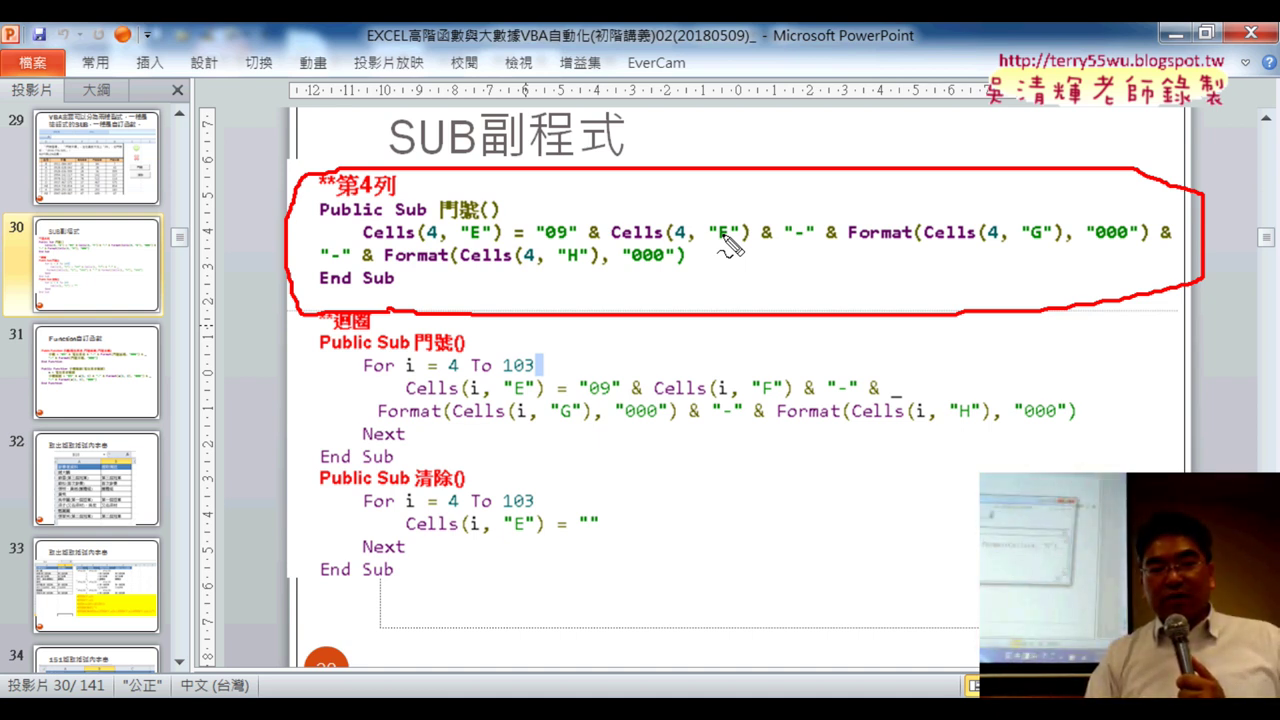
key("Escape")
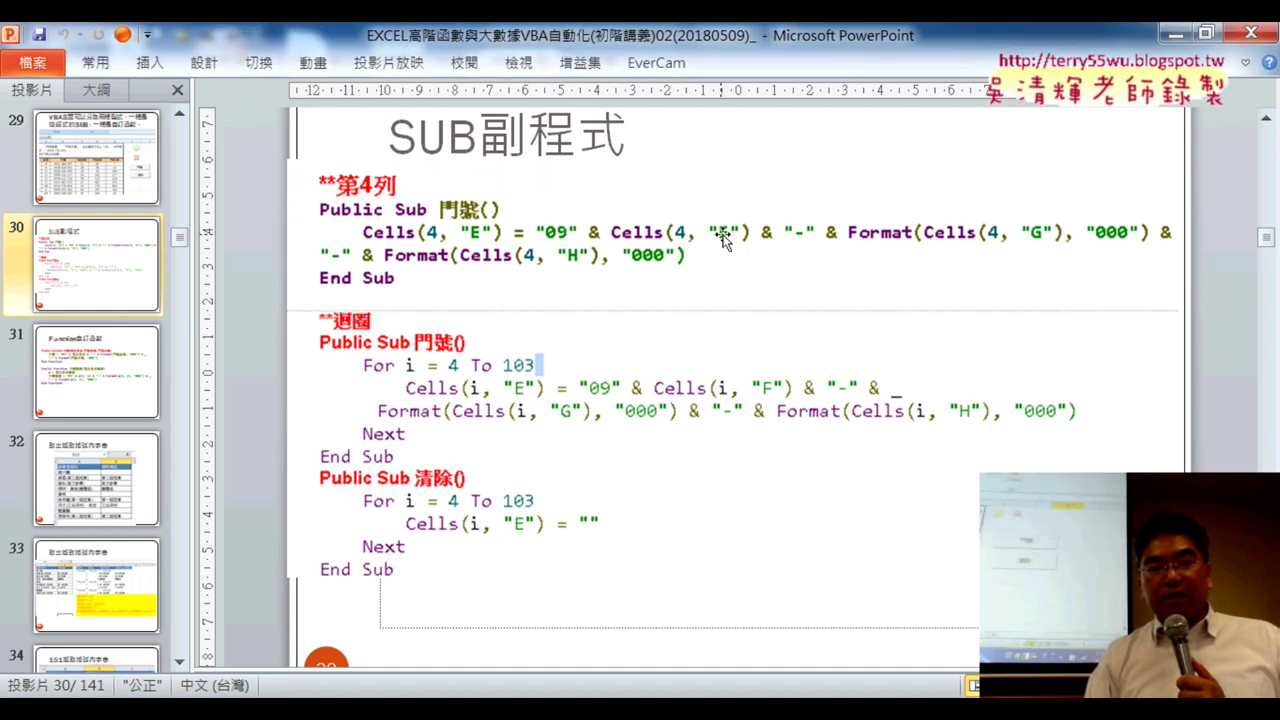
mouse_move(543, 680)
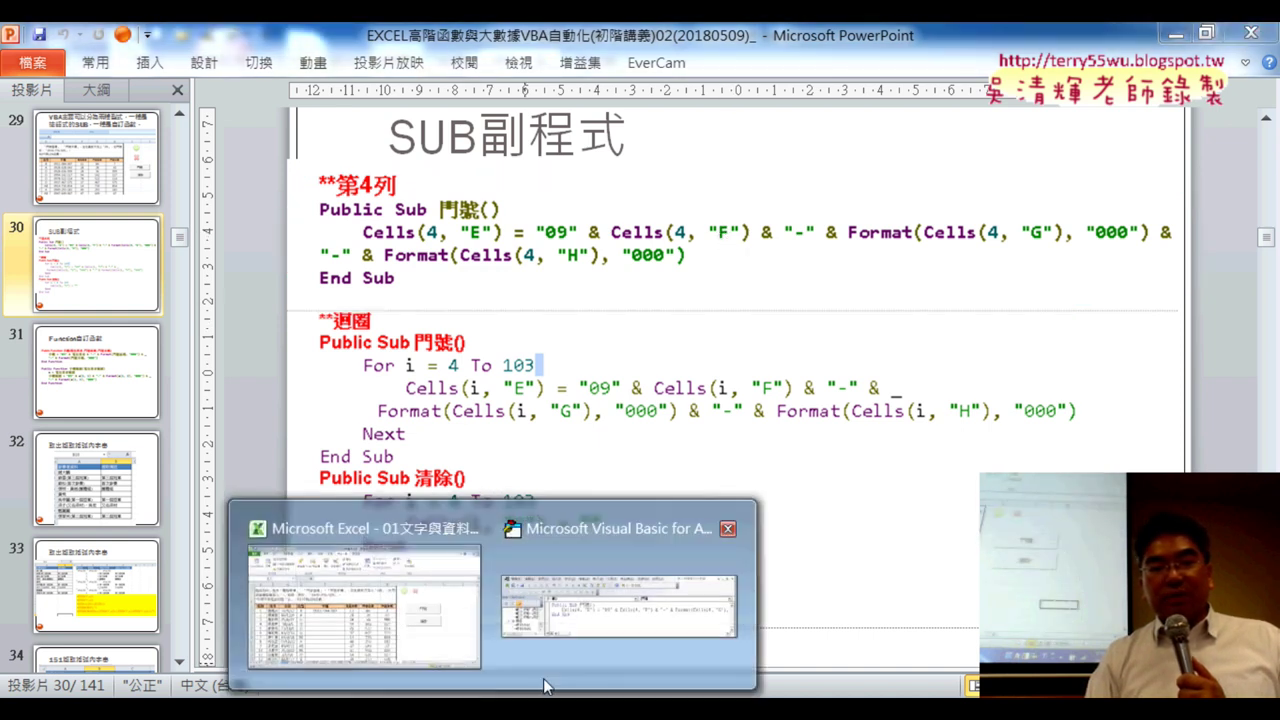
left_click(591, 617)
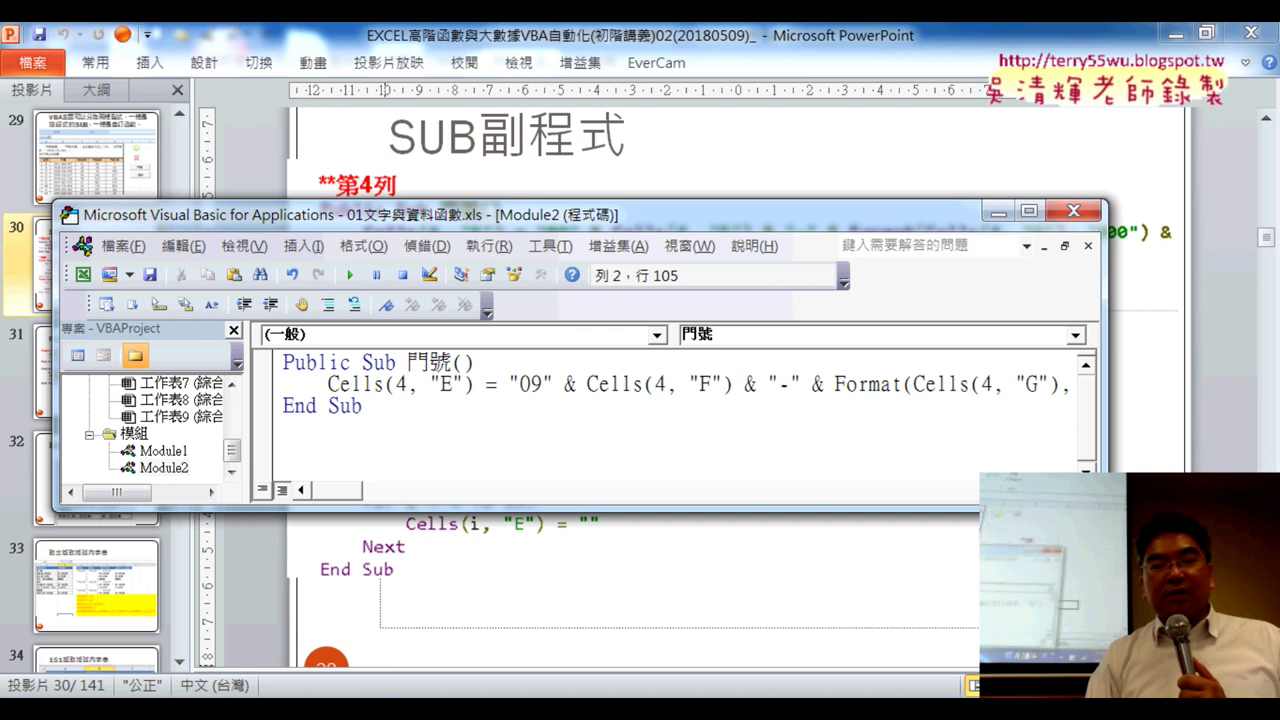
mouse_move(400, 680)
left_click(372, 570)
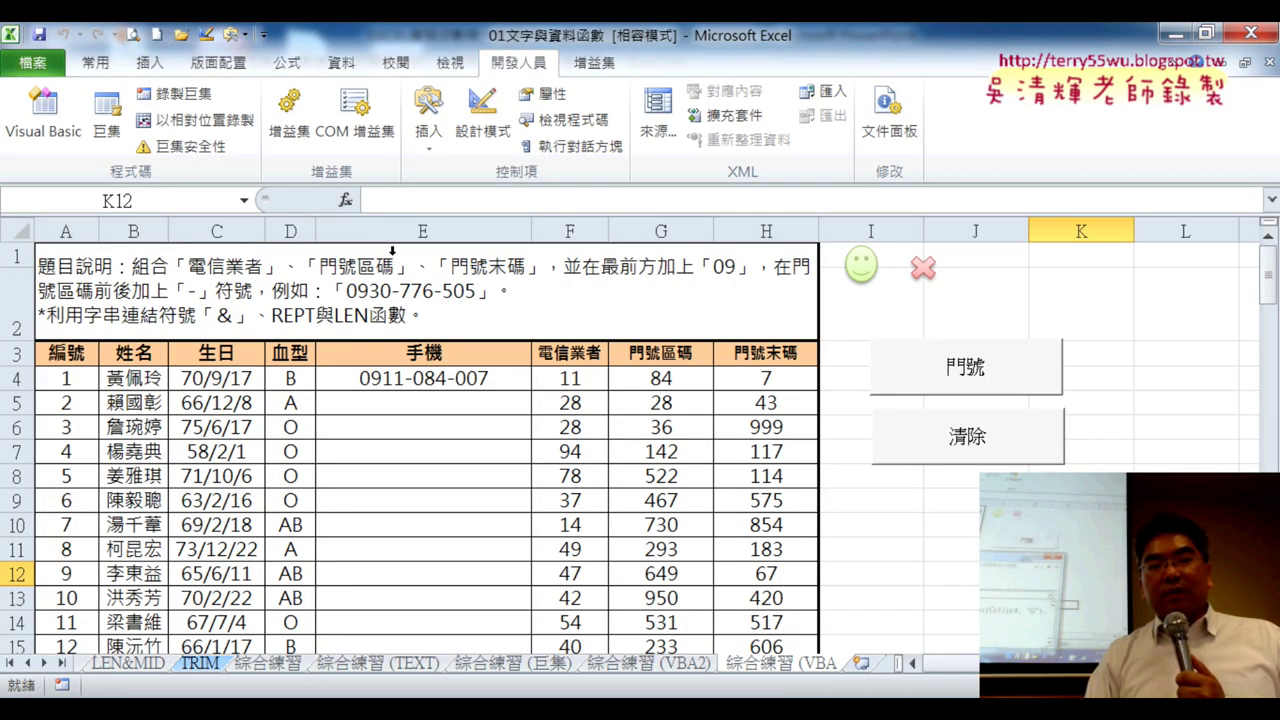
left_click(425, 385)
mouse_move(543, 690)
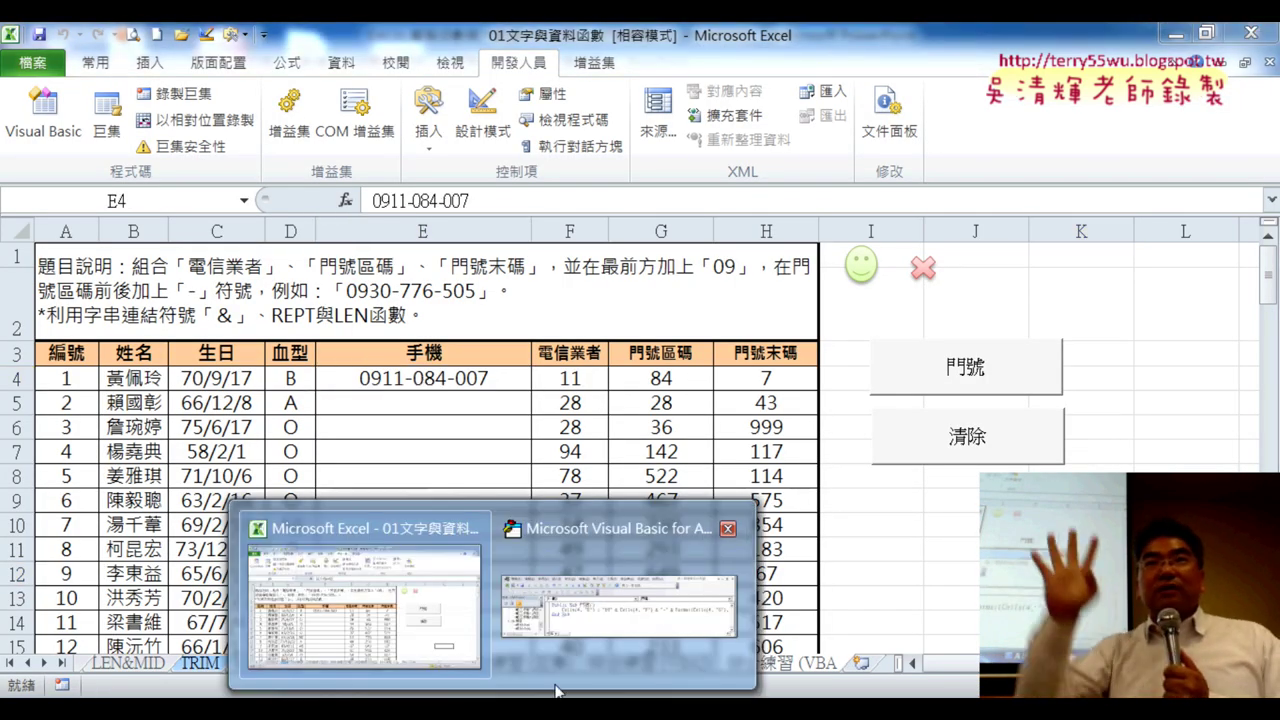
left_click(625, 600)
mouse_move(625, 224)
left_mouse_down()
mouse_move(617, 430)
mouse_move(647, 420)
left_mouse_up()
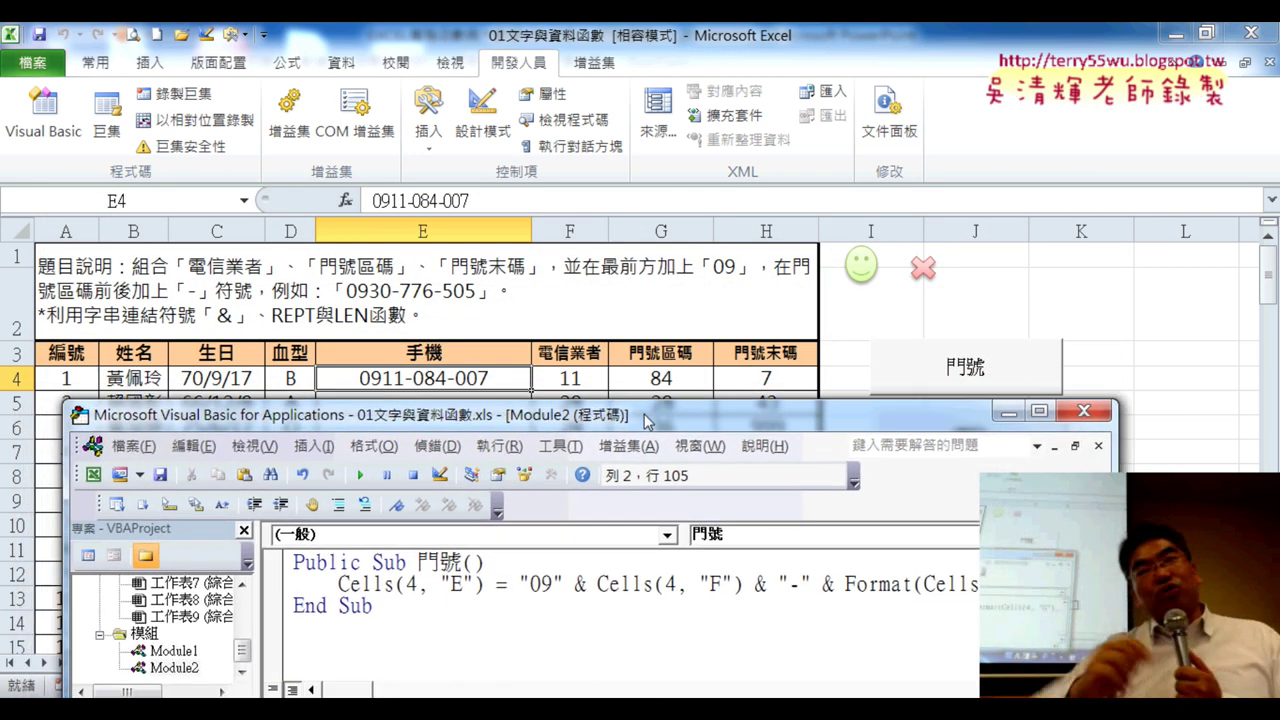